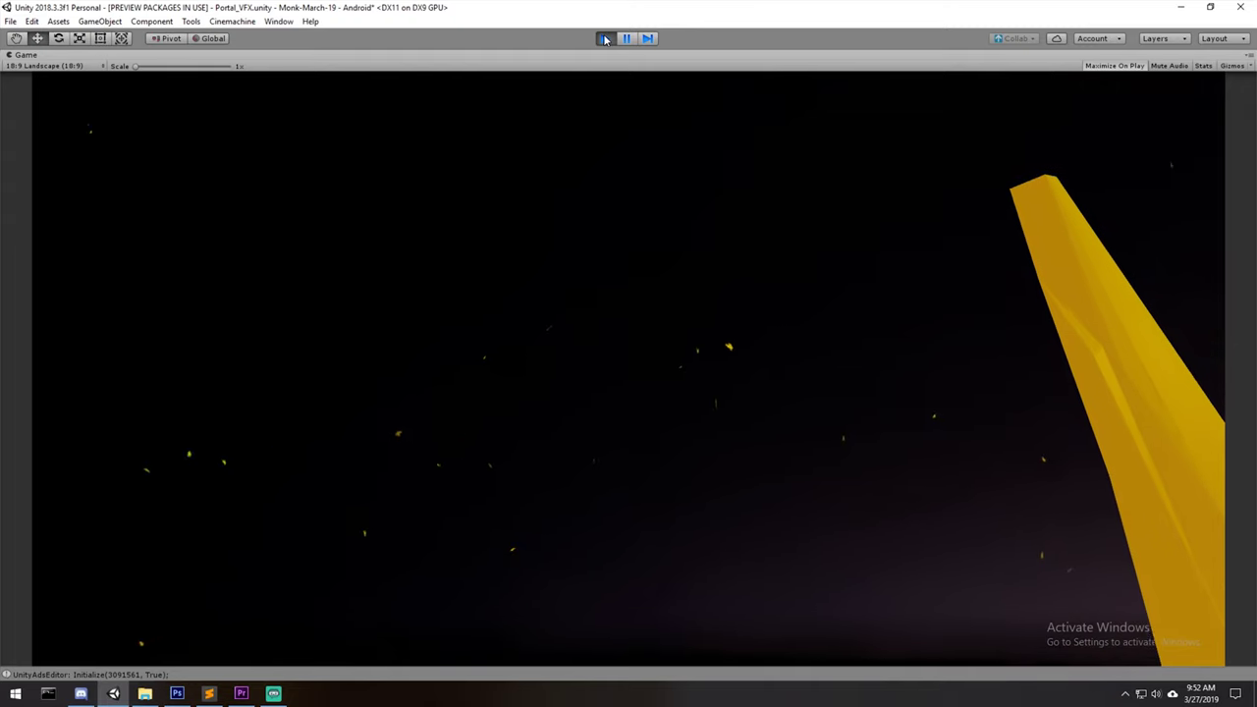
- Stop the running preview of the portal scene and play it again
click(606, 39)
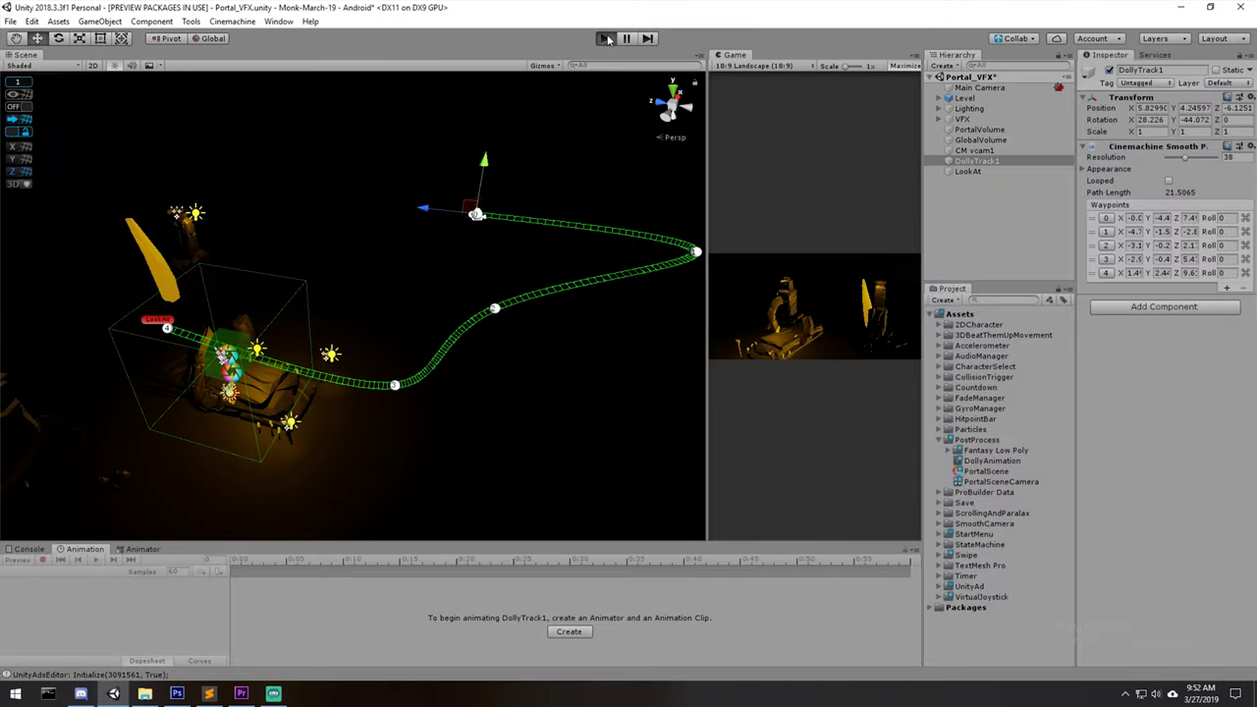
click(606, 39)
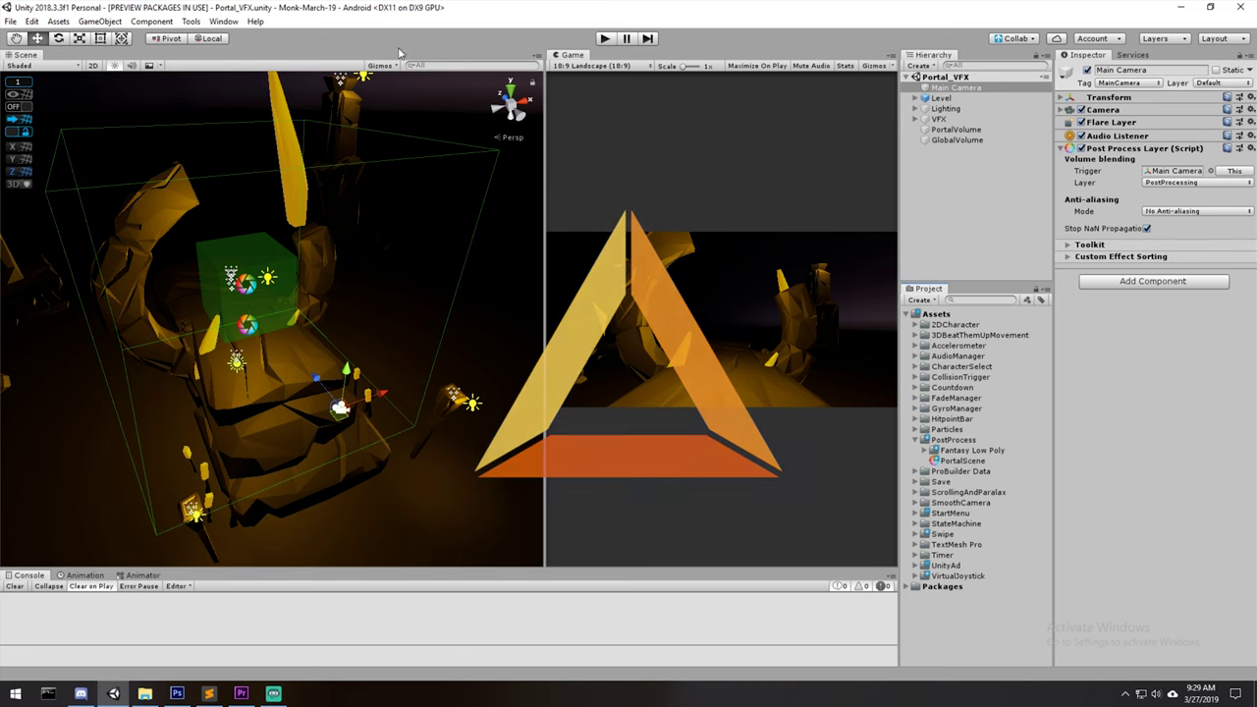
- Find the Cinemachine package in the Package Manager, install version 2.2.8, and close the package window
click(226, 24)
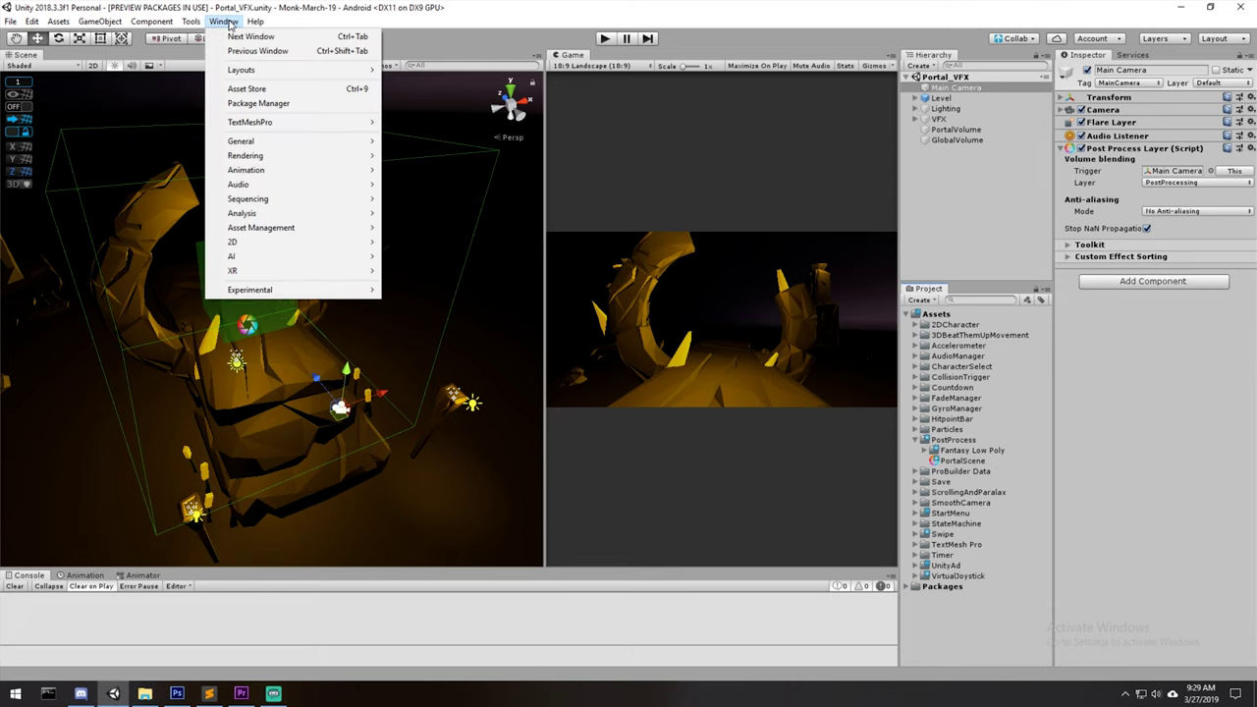
click(253, 103)
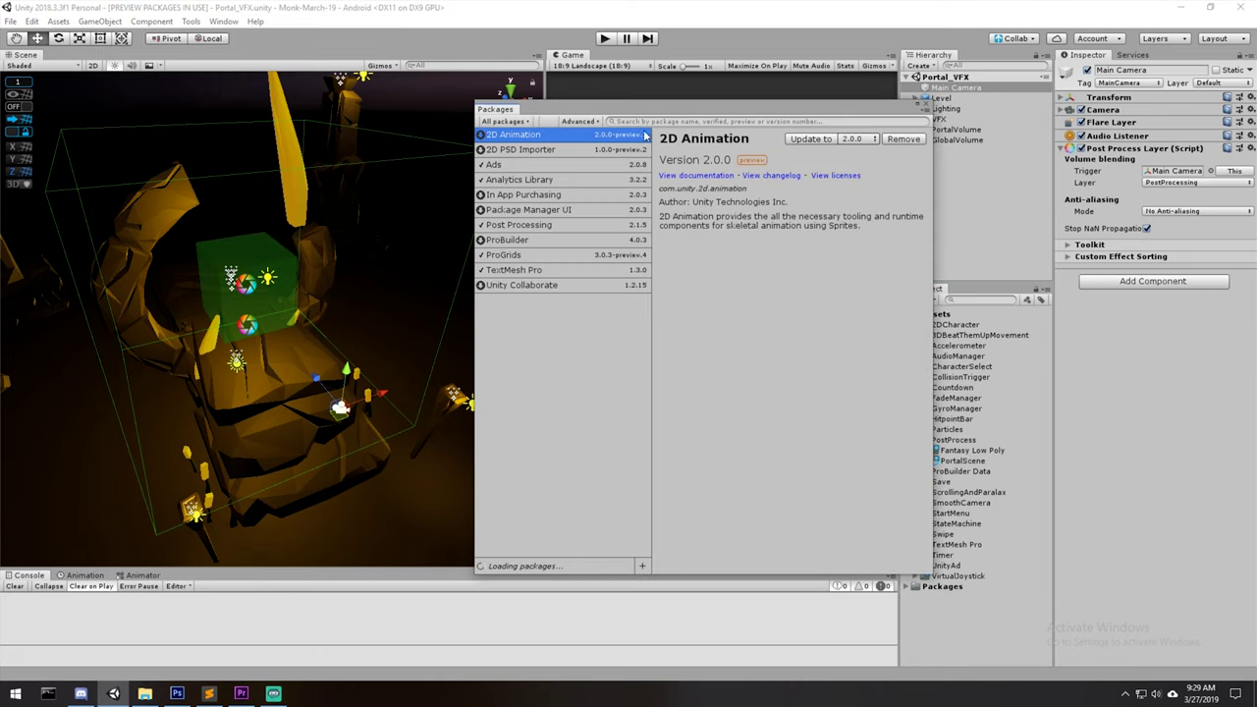
click(771, 122)
text(CInem)
click(868, 139)
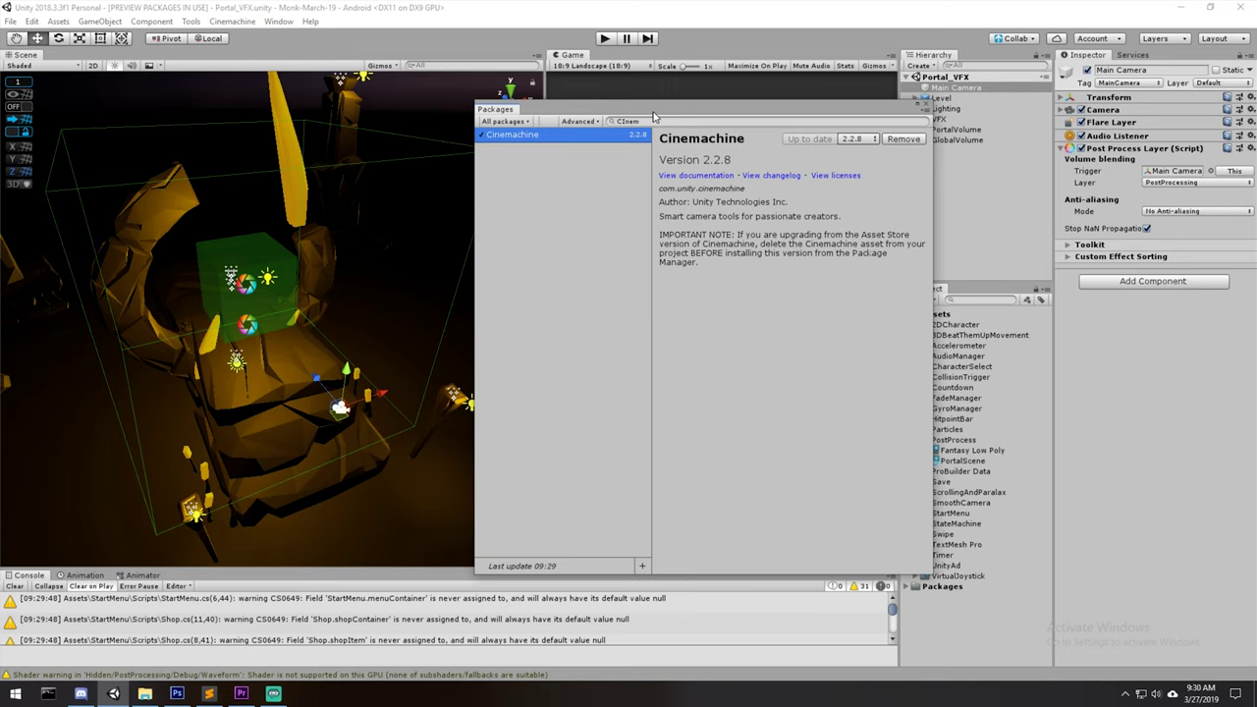
click(925, 110)
click(951, 120)
- Search the components available for the Main Camera with "cine" and look through the Cinemachine entries
click(949, 88)
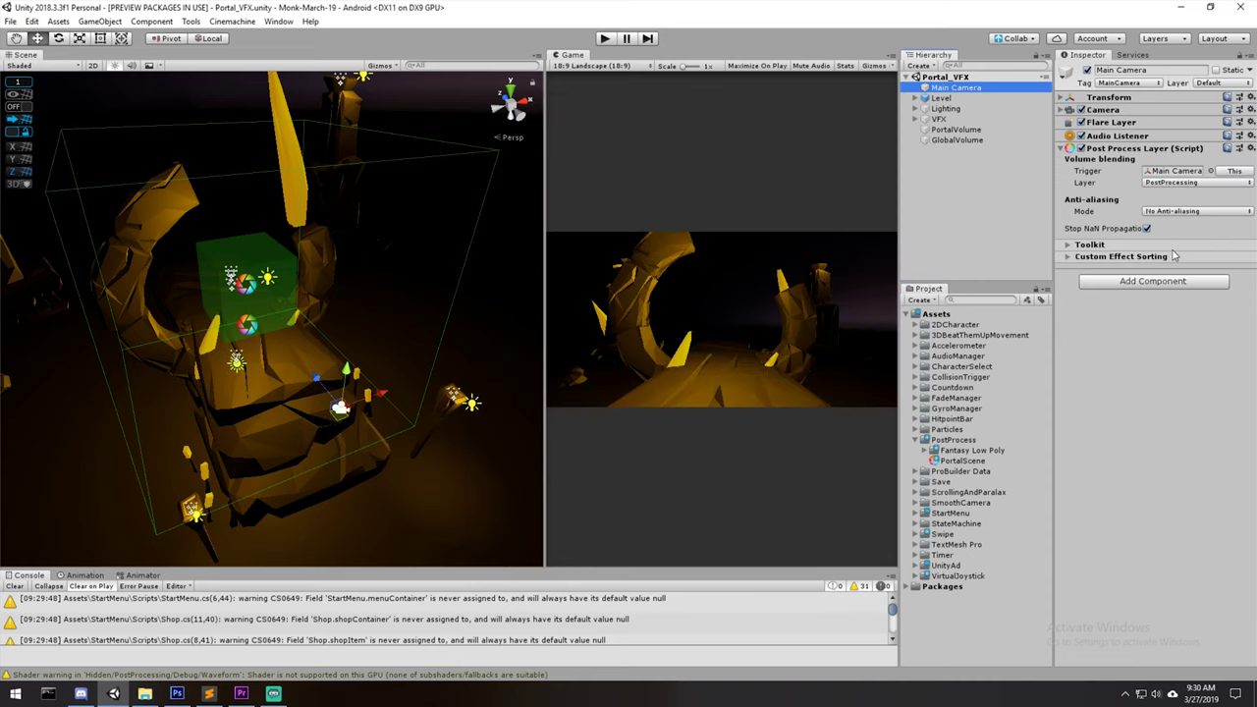
click(1152, 281)
text(cine)
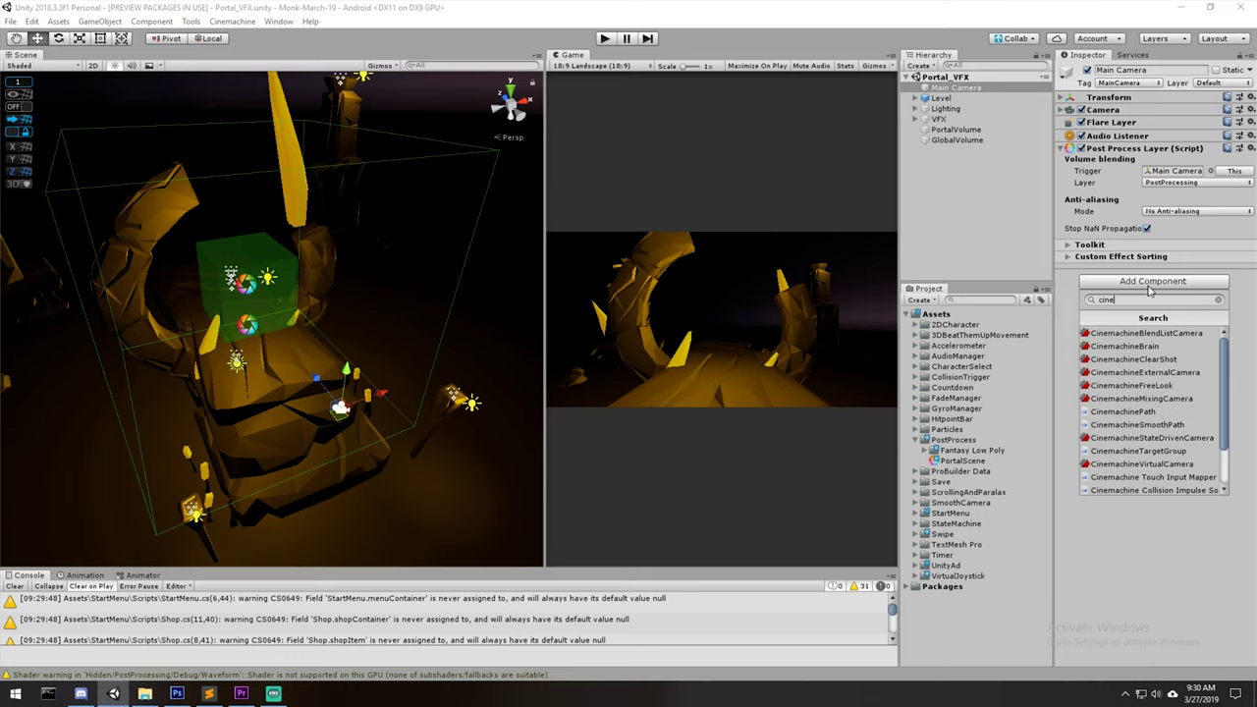
key(Down)
key(Down)
key(Down)
key(Down)
key(Down)
key(Down)
key(Down)
key(Down)
key(Down)
key(Down)
key(Down)
key(Down)
key(Down)
key(Down)
key(Down)
key(Down)
key(Down)
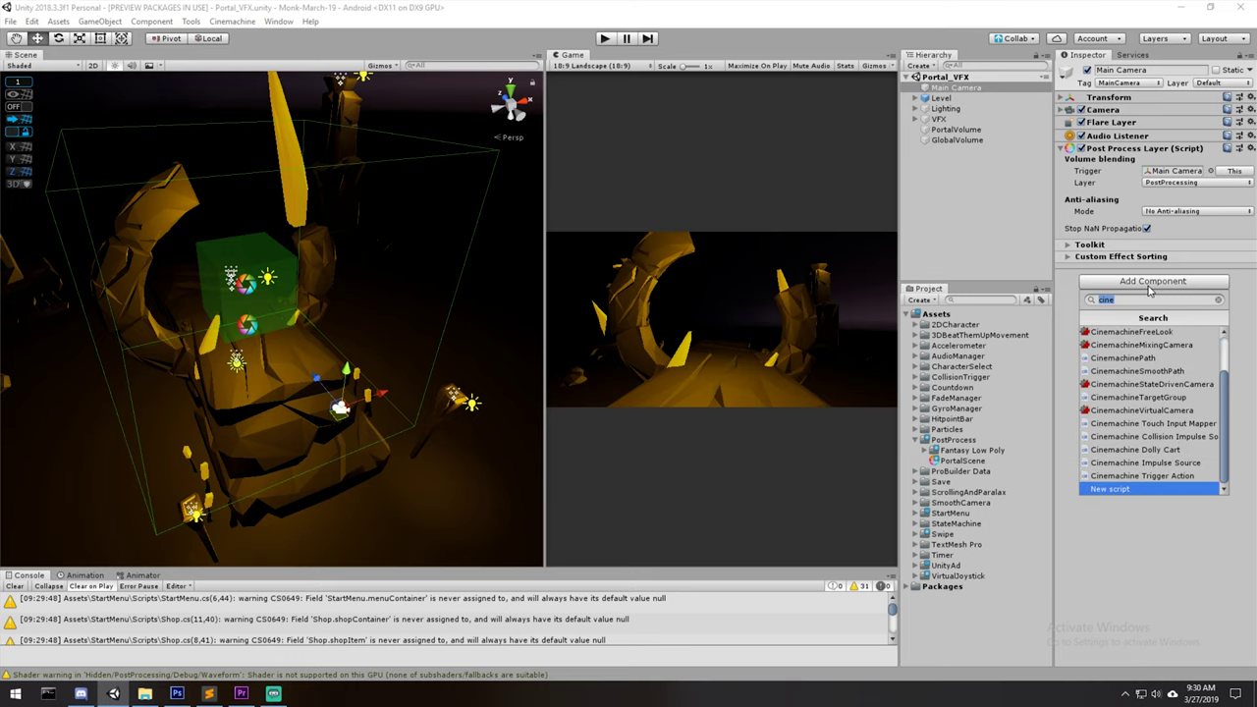
key(Down)
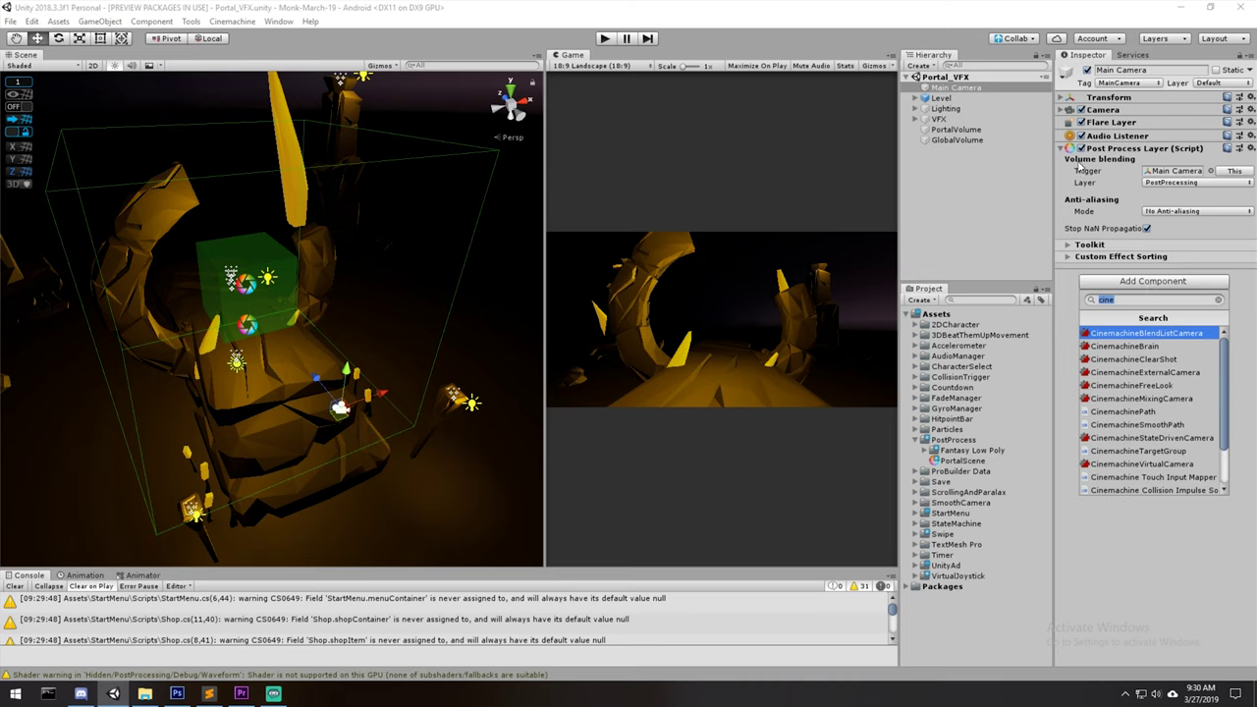
click(1131, 154)
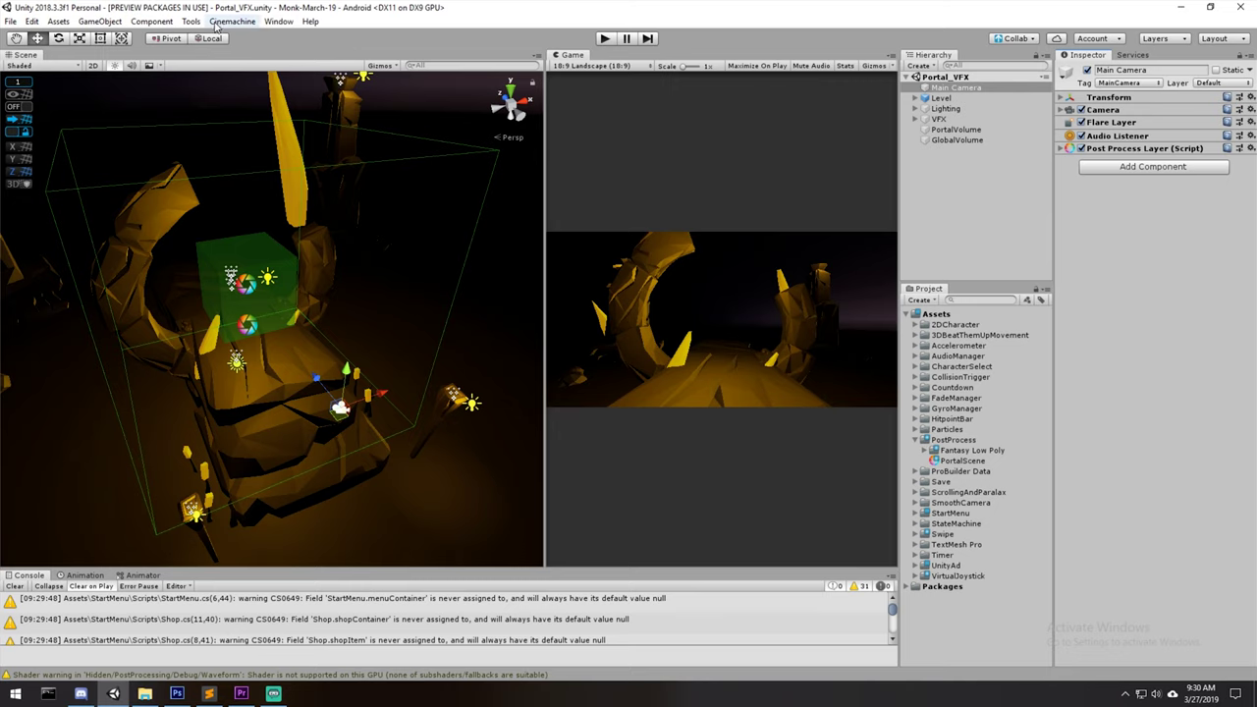
- Create a Cinemachine dolly camera with track in the scene
click(216, 24)
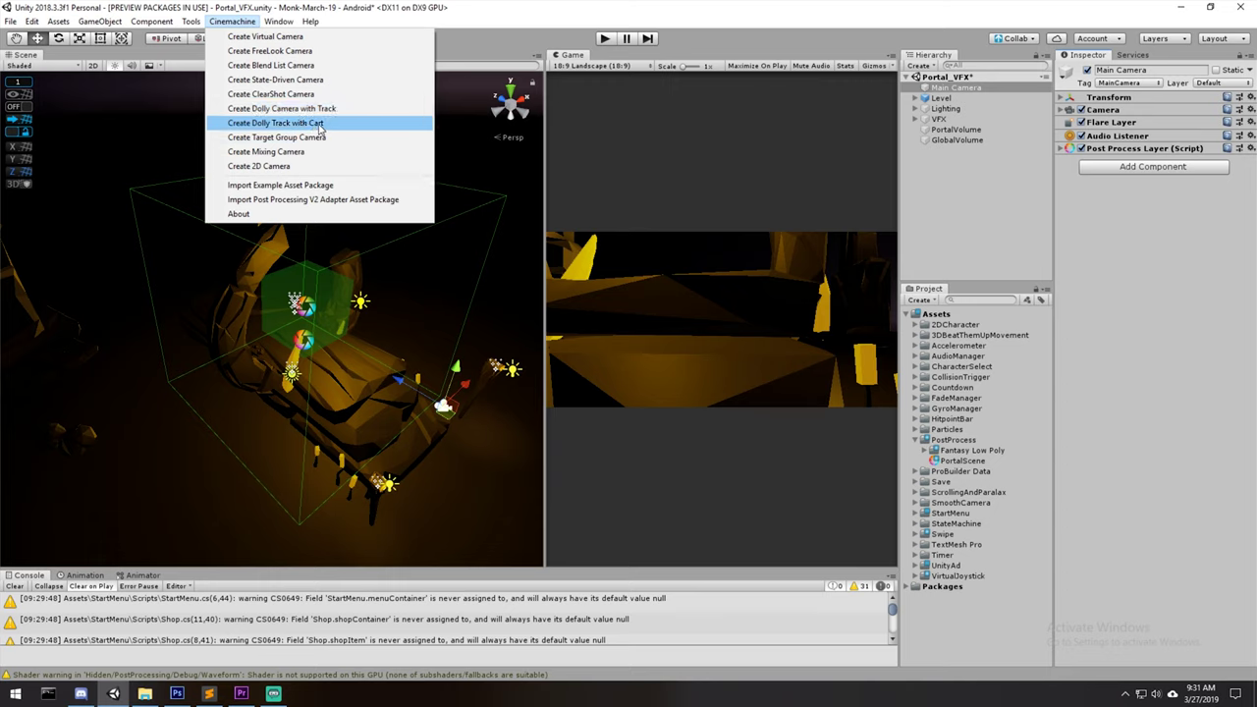
click(368, 109)
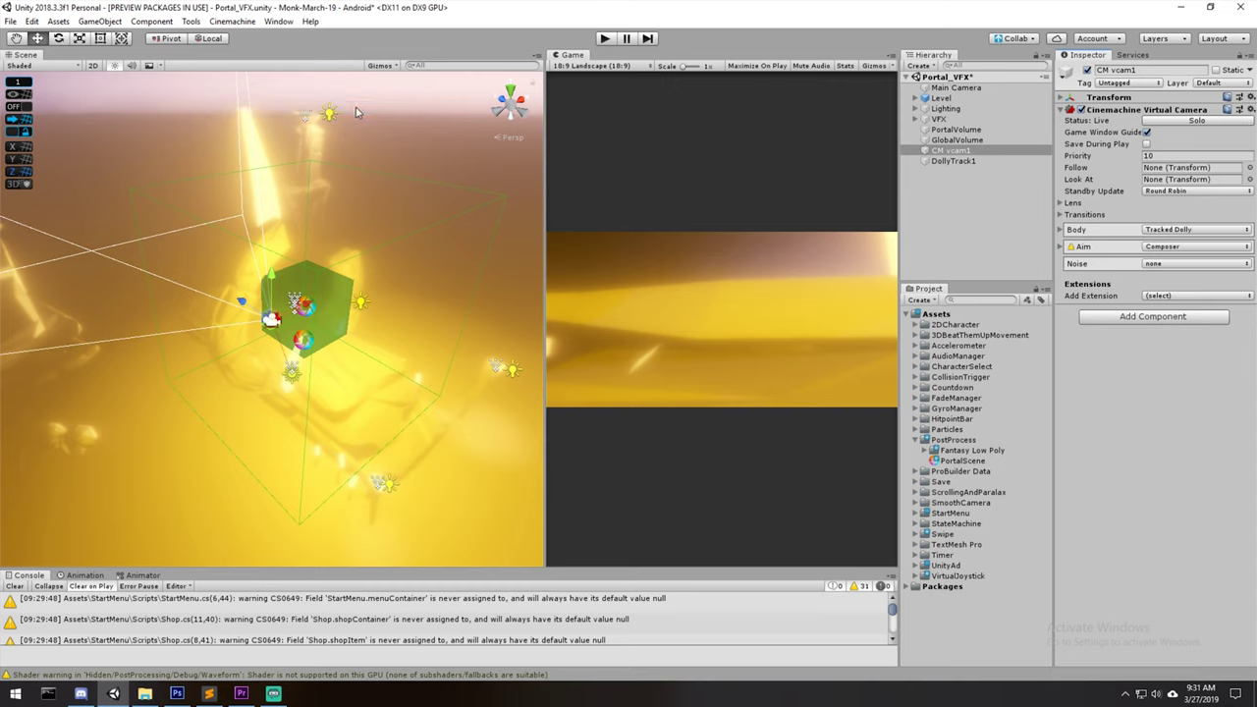
scroll(281, 319, down, 3)
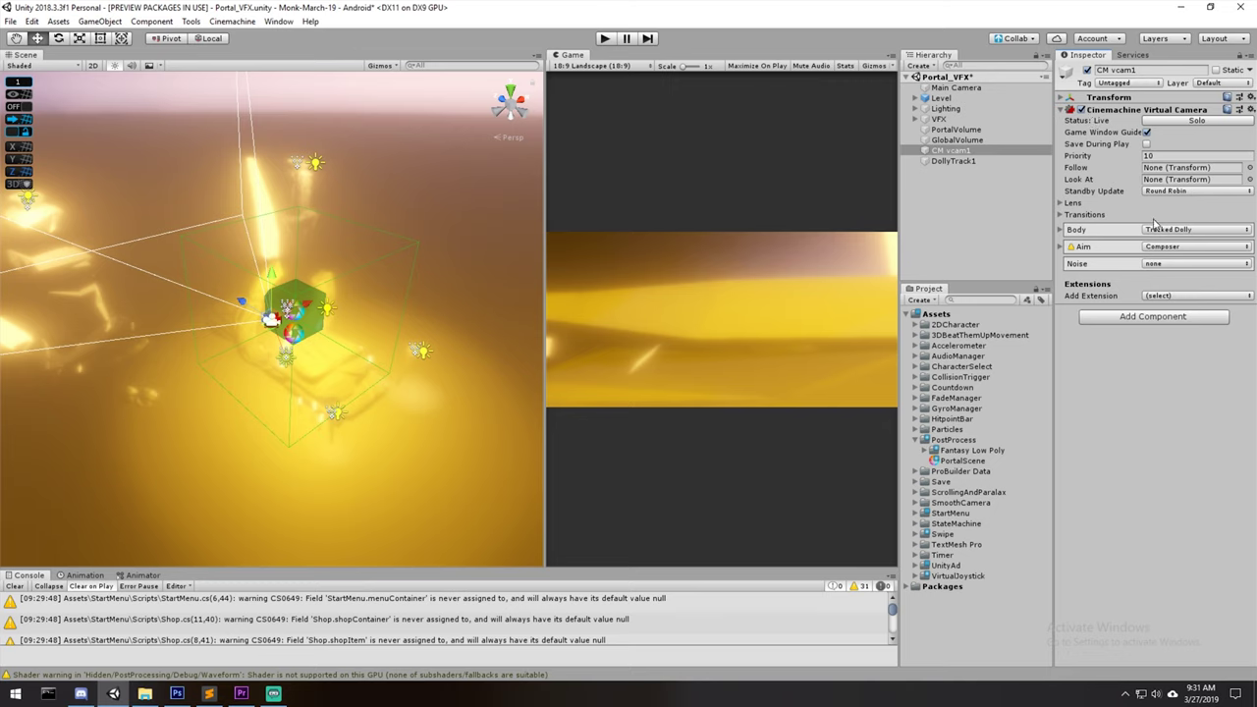
- Examine the Cinemachine Brain component and the transform position of the Main Camera
click(980, 89)
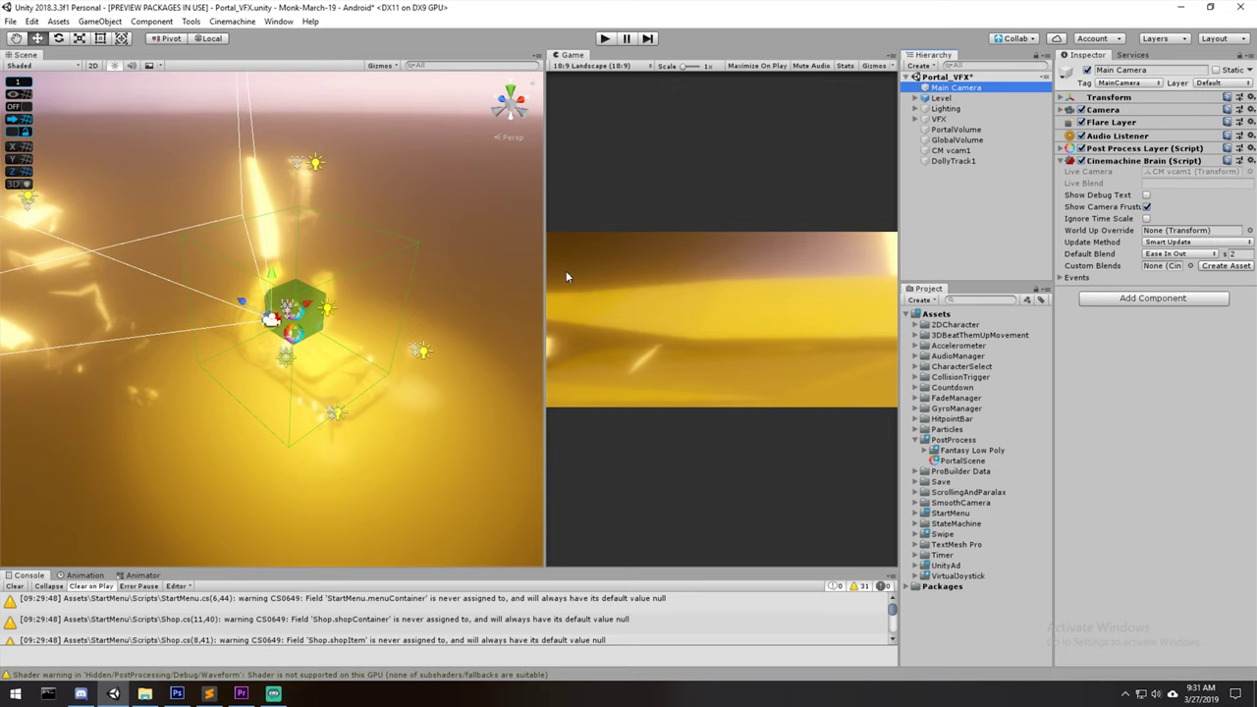
click(1139, 98)
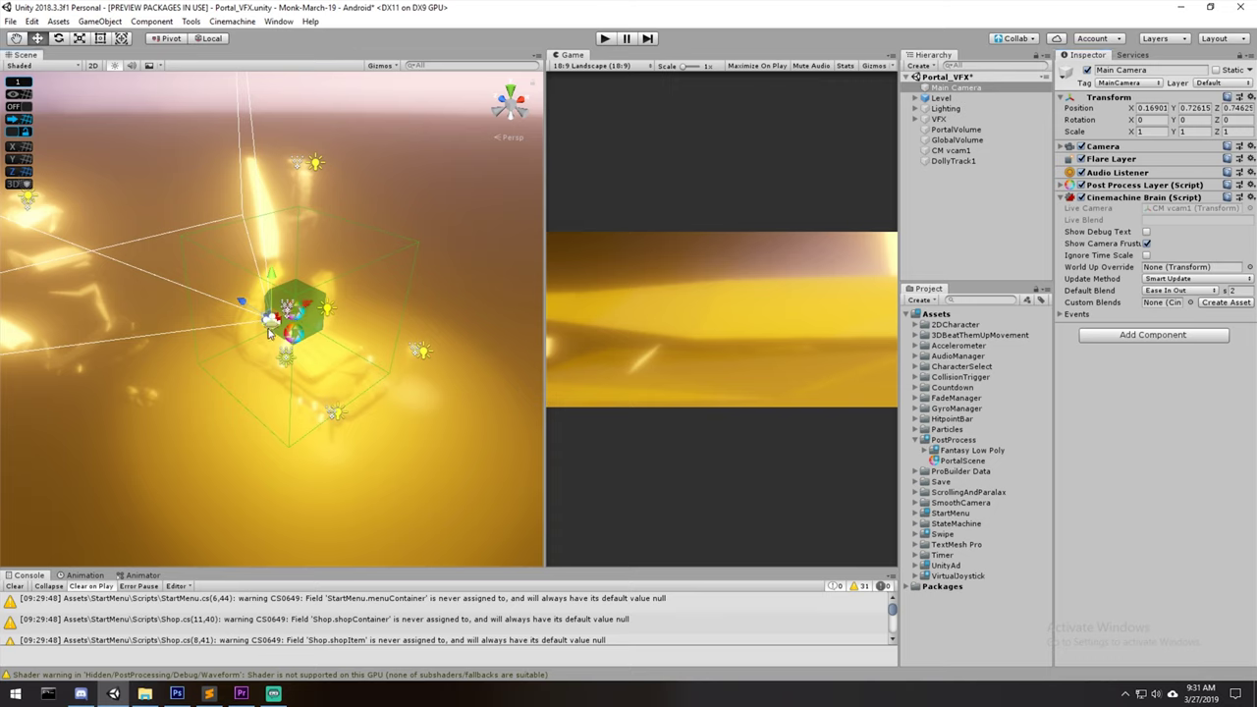
click(1089, 108)
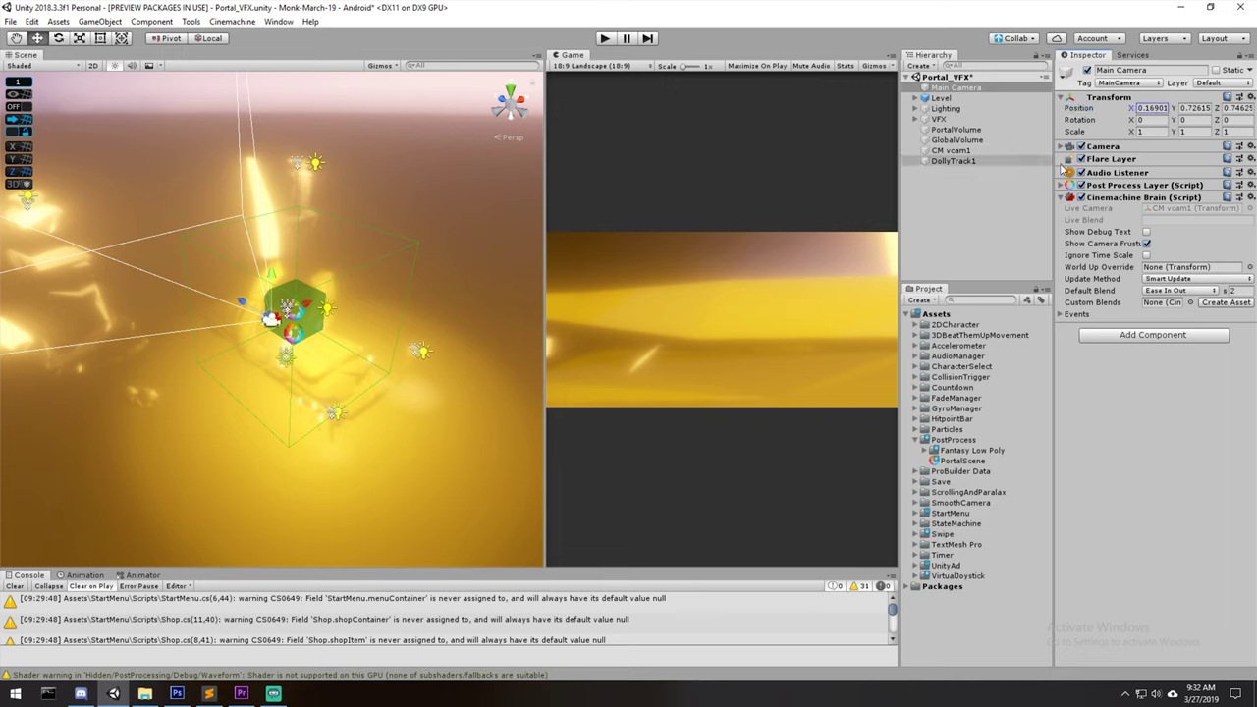
click(967, 89)
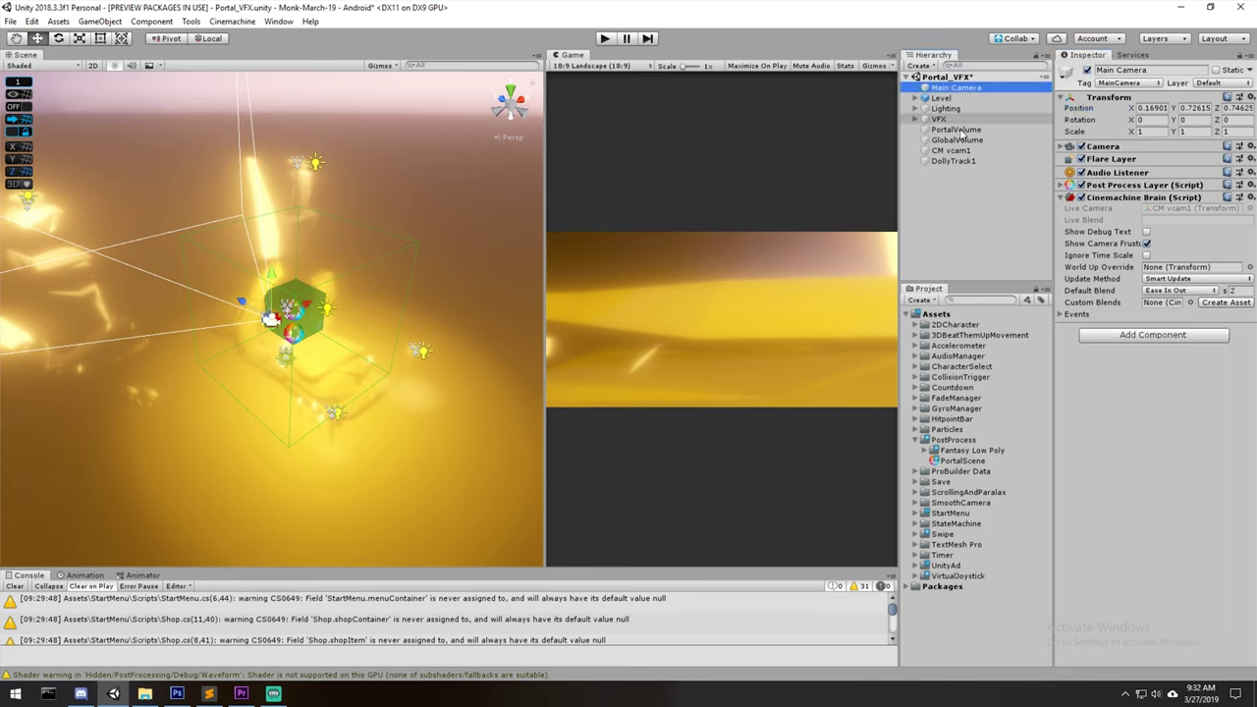
- Move the CM vcam1 virtual camera back from the portal along the Z axis to about -3.44
click(947, 151)
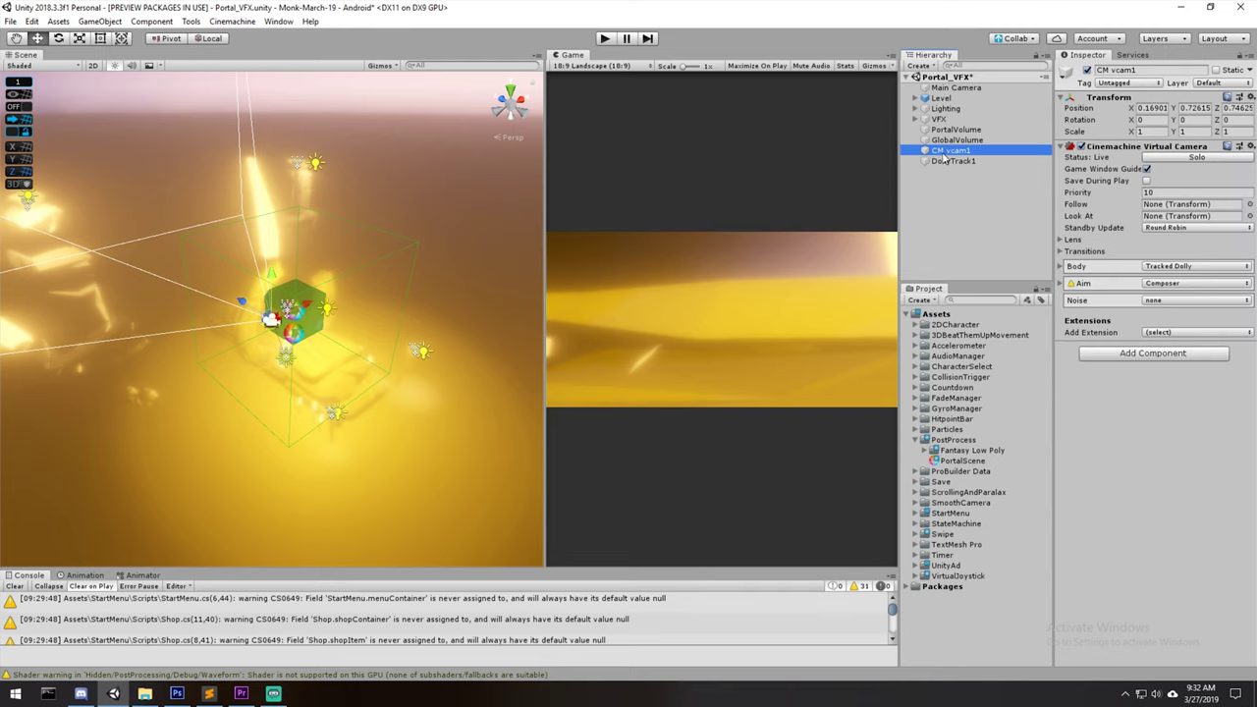
scroll(280, 317, down, 2)
drag(247, 307, 327, 343)
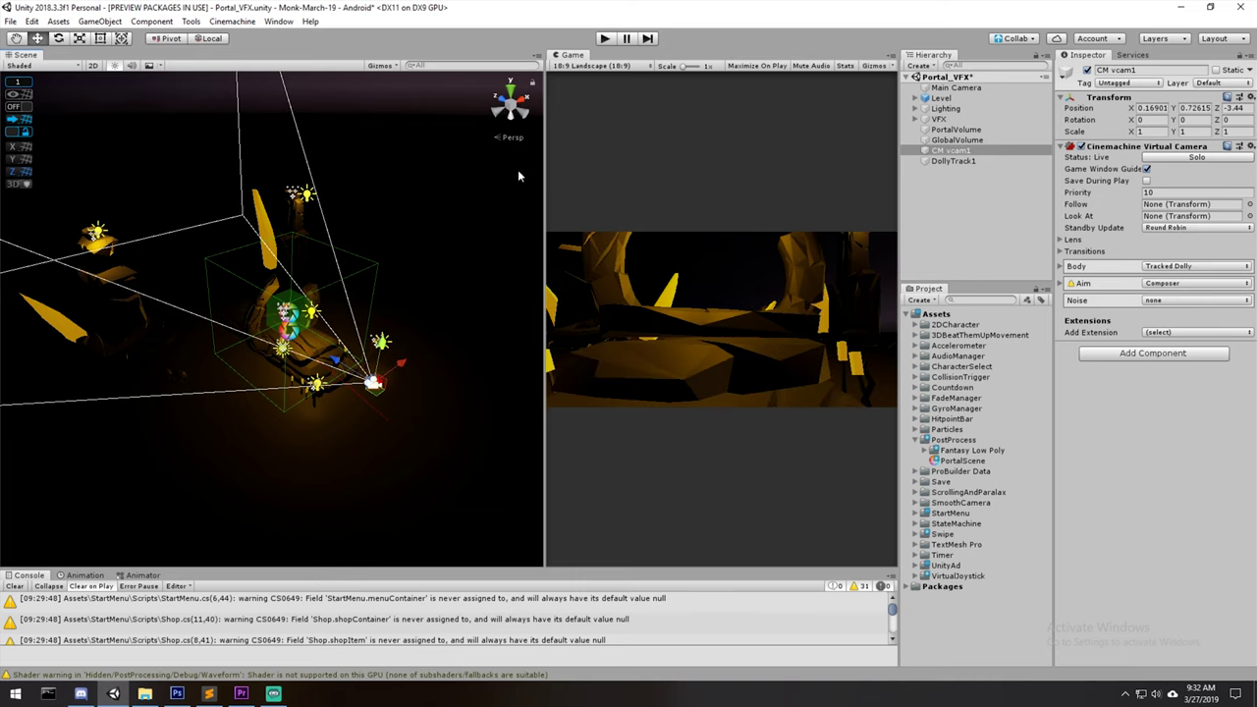
- Reset the position of DollyTrack1 to 0, 0, 0, and move it back along the Z axis to about -3.09
click(1027, 161)
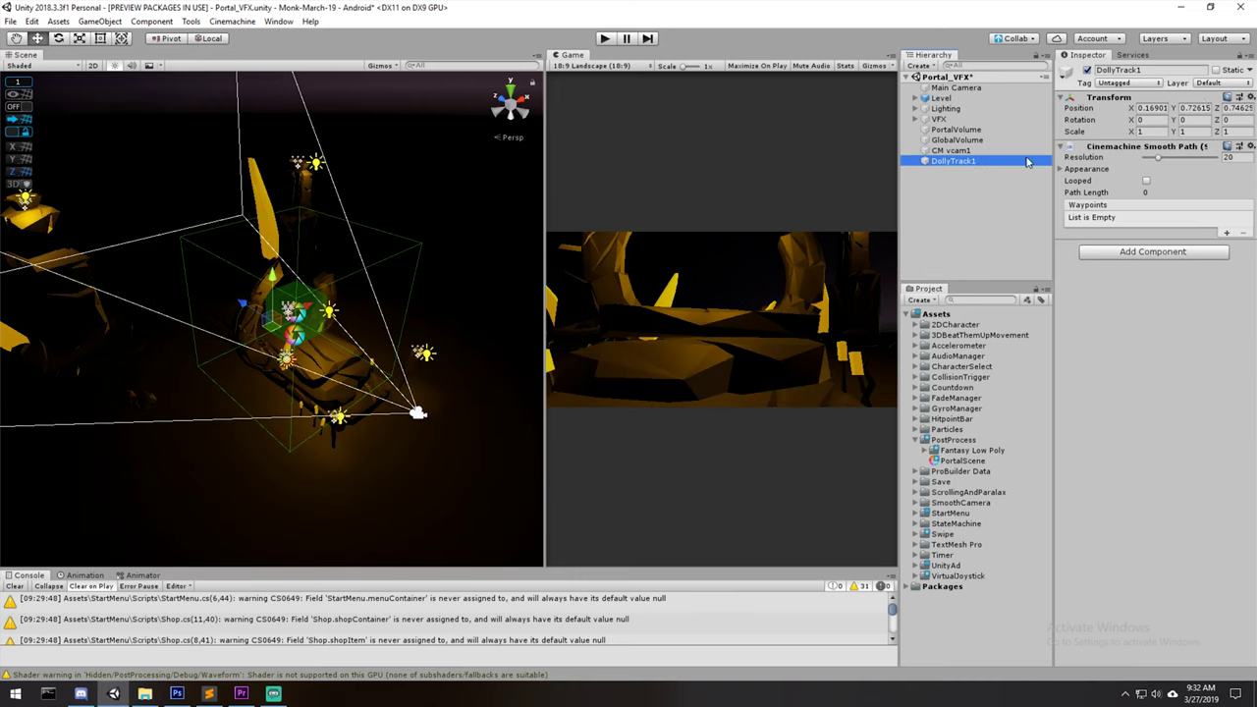
click(1159, 107)
text(0)
key(Tab)
text(0)
key(Tab)
text(0)
drag(262, 341, 345, 382)
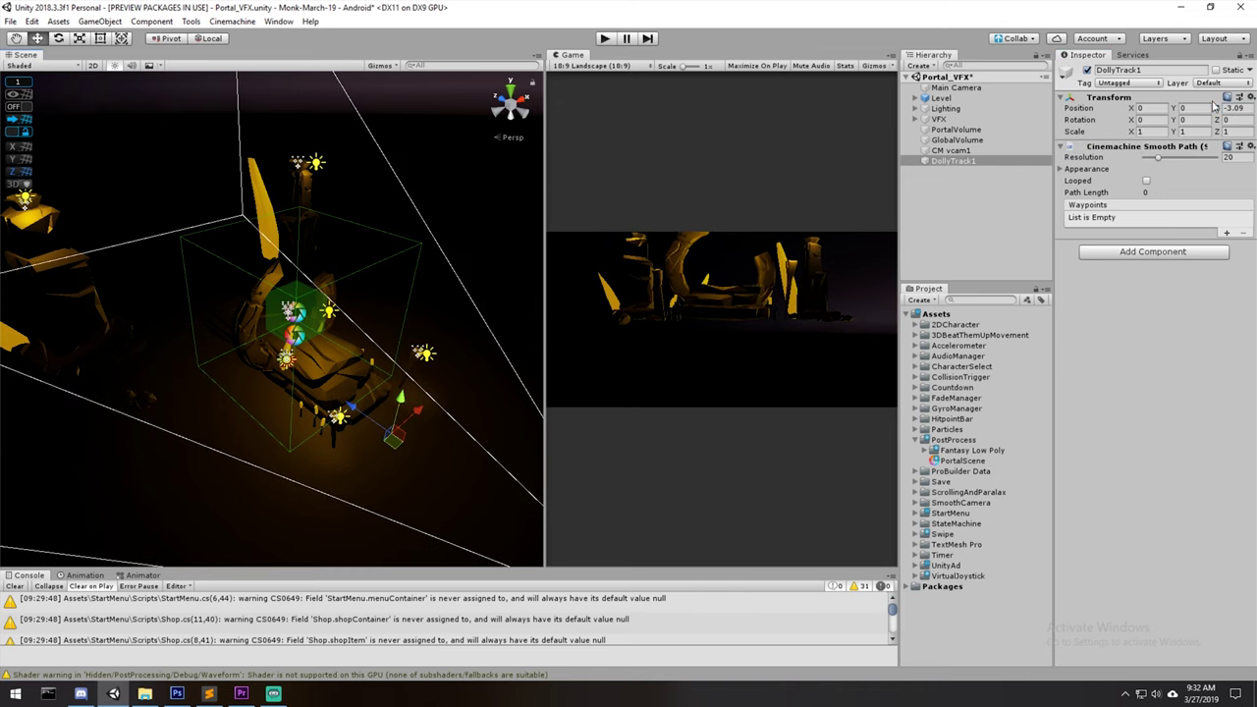
- Compare the placement of CM vcam1 and DollyTrack1 around the portal in the scene
click(951, 151)
click(956, 160)
click(951, 150)
click(956, 160)
middle_drag(448, 246, 330, 284)
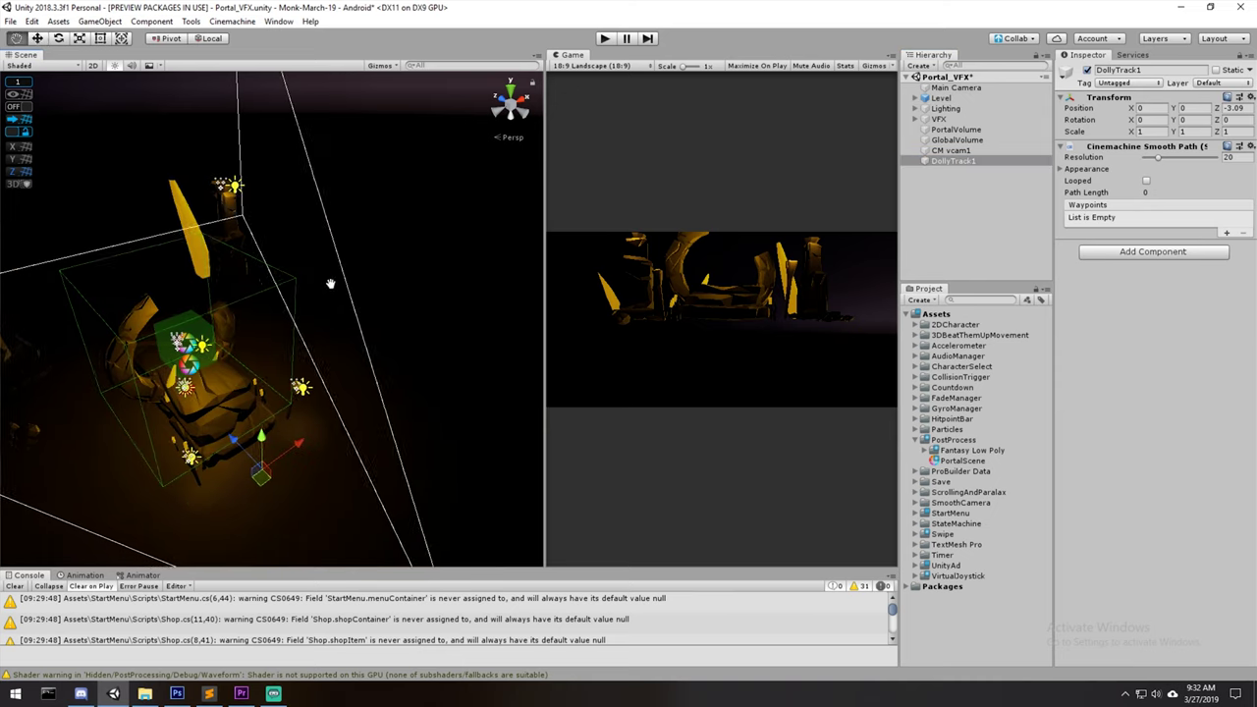
scroll(379, 330, up, 3)
- Enlarge the Scene view, and widen the Inspector to show the Main Camera's Cinemachine Brain settings in full
drag(548, 379, 587, 374)
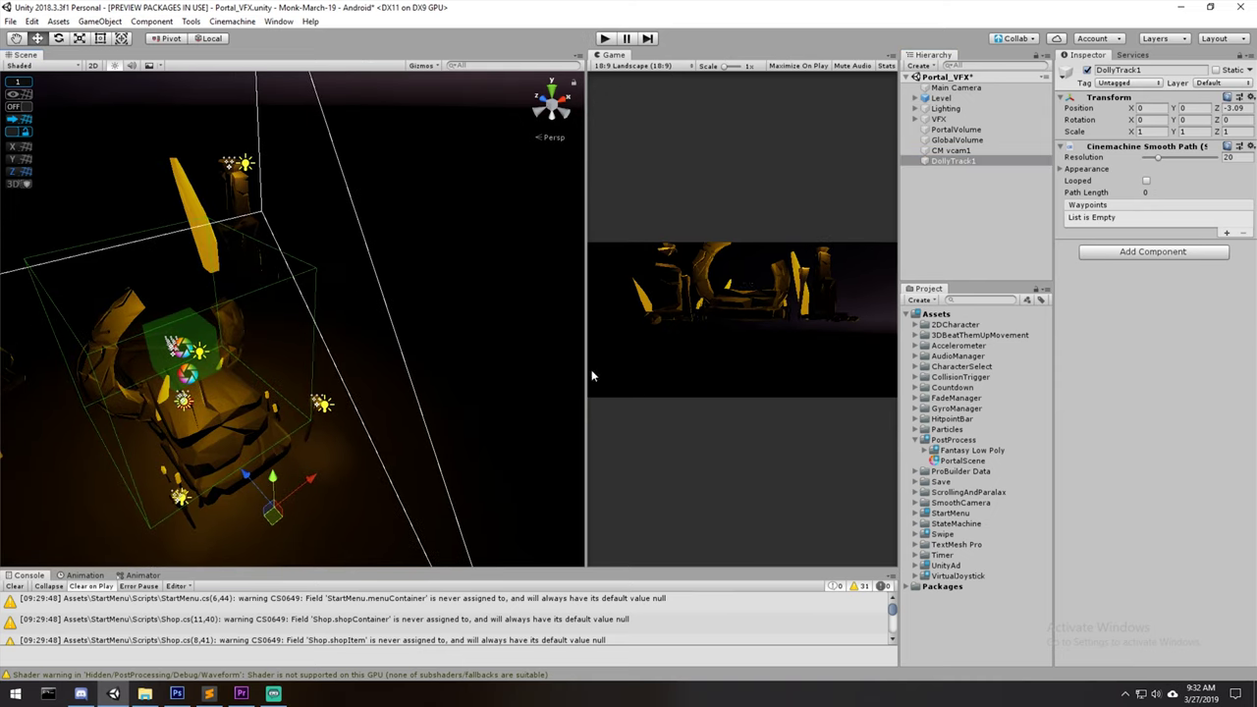
click(956, 88)
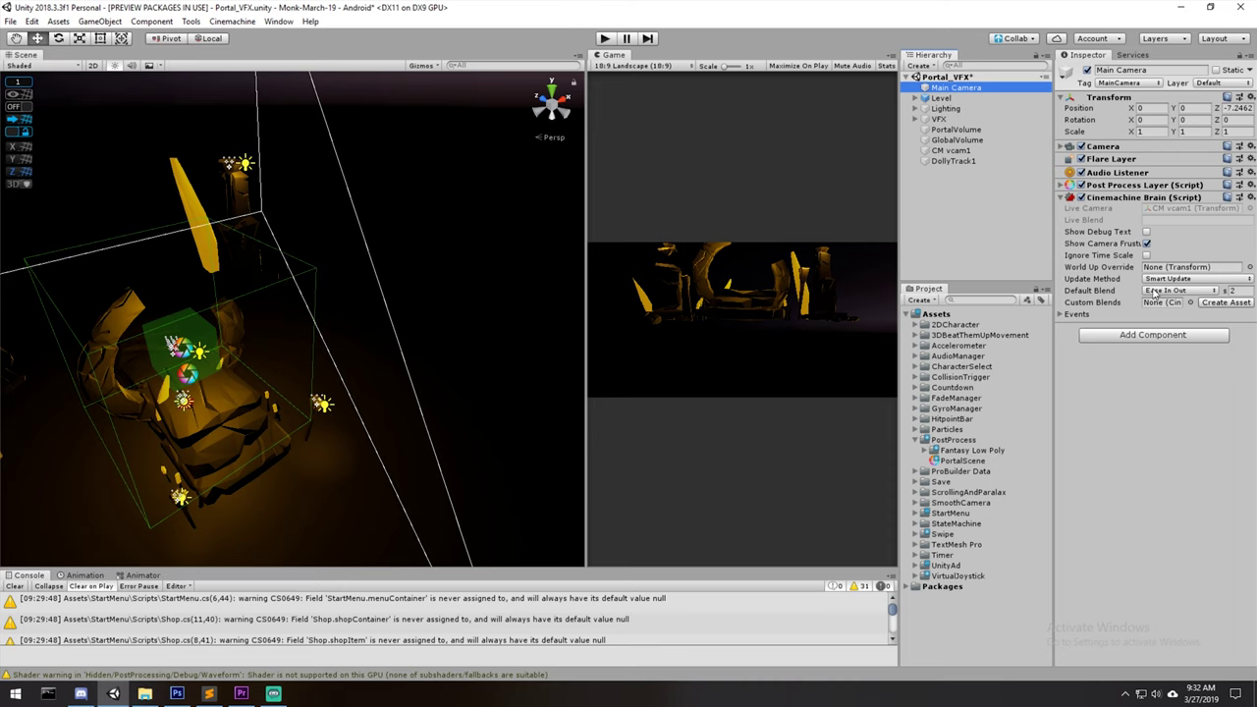
drag(1054, 260, 945, 260)
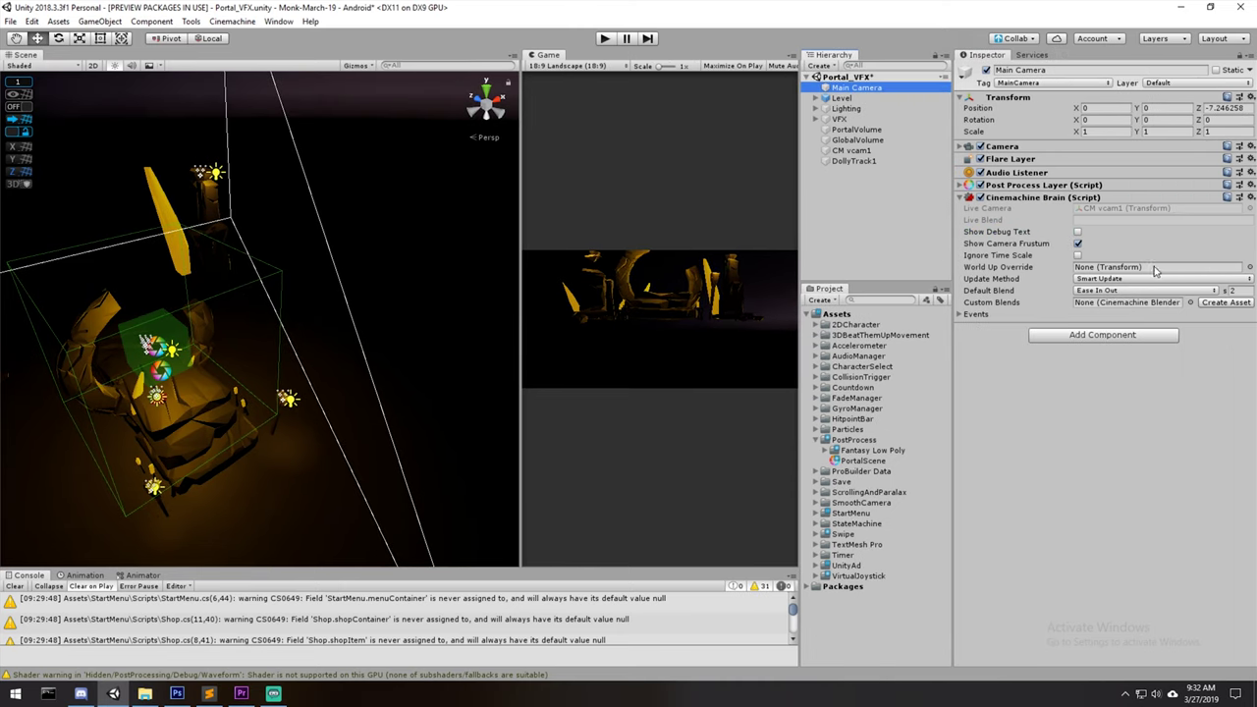
- Try out the Show Debug Text, Show Camera Frustum and Ignore Time Scale options of the Cinemachine Brain
click(1079, 232)
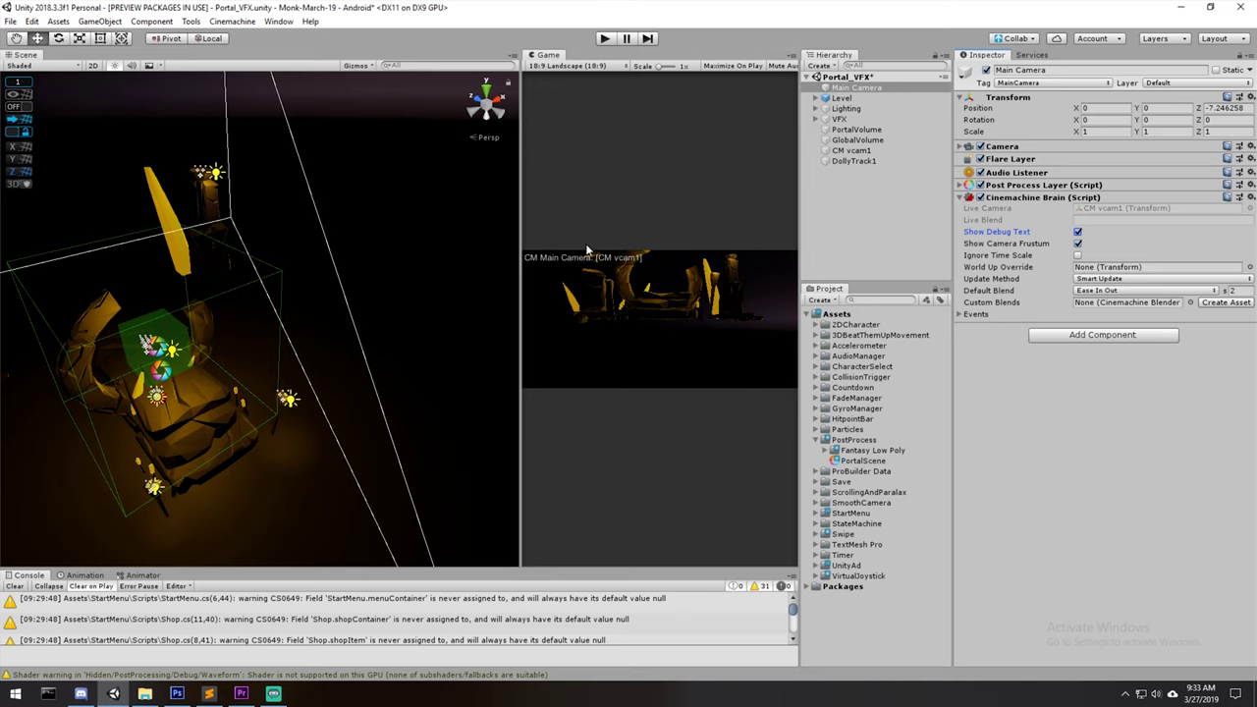
click(1077, 232)
click(1078, 246)
click(1077, 246)
click(1077, 255)
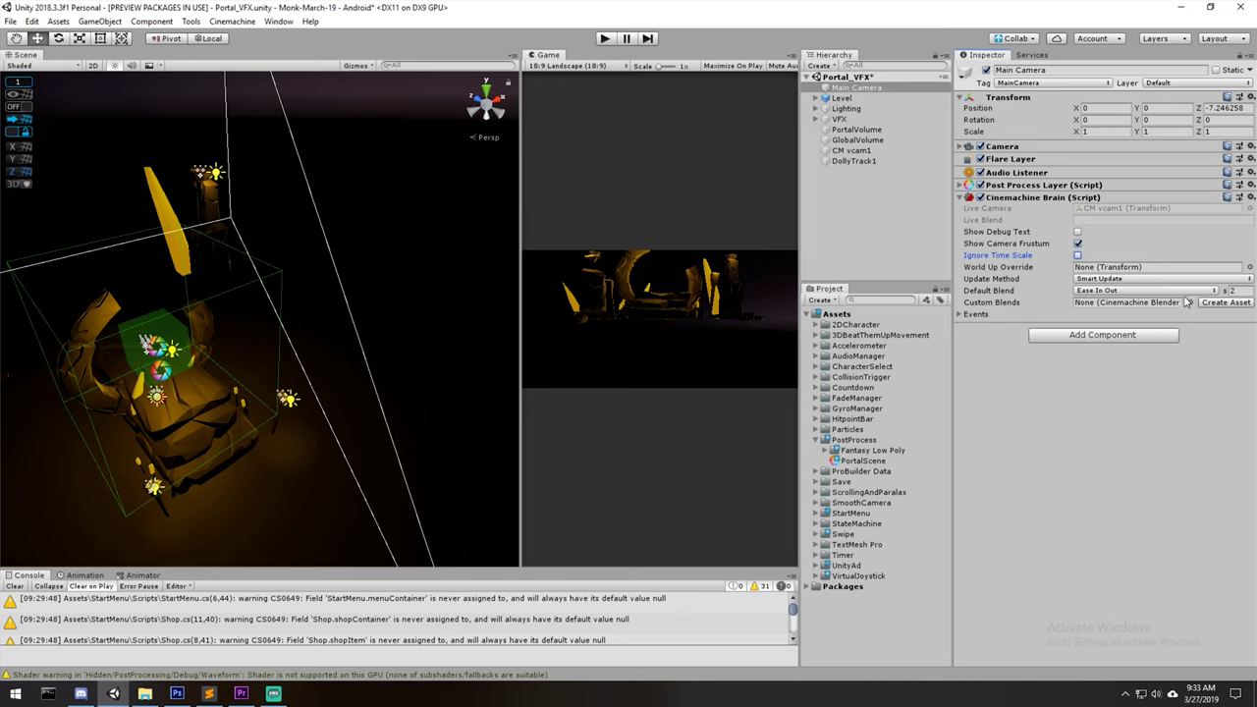
- Set the update method of the Main Camera's Cinemachine Brain to Late Update
click(1098, 280)
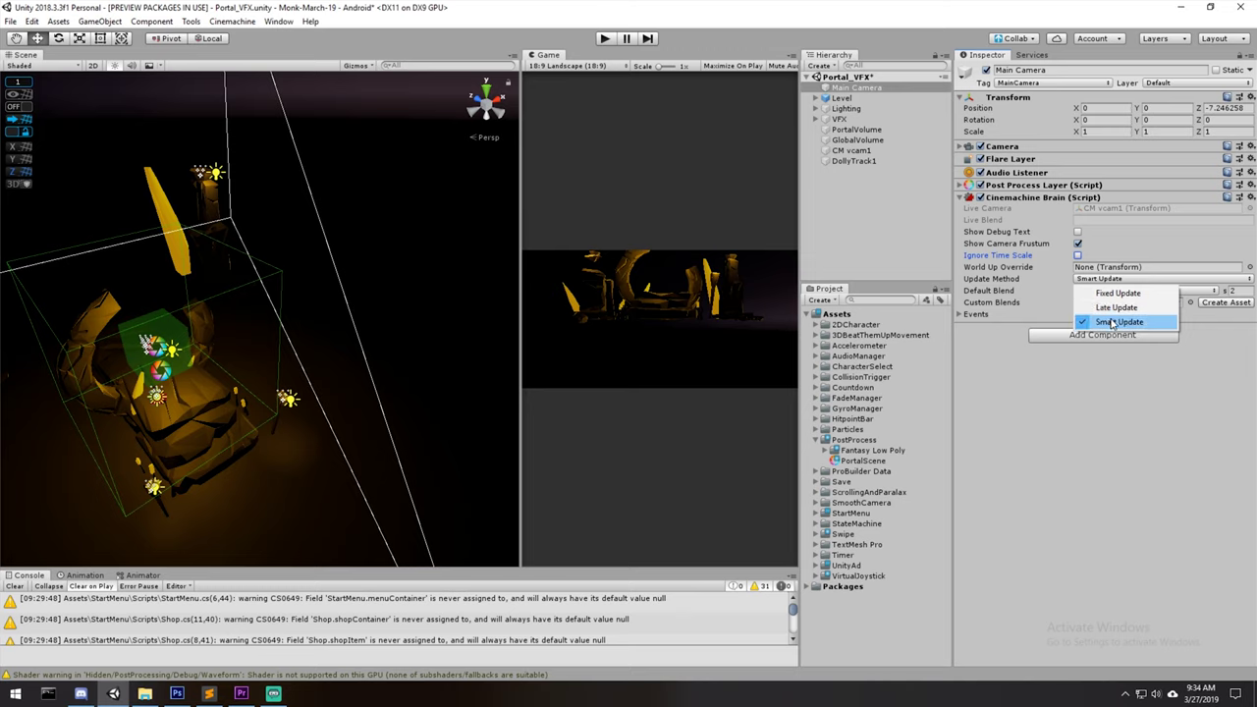
click(1113, 323)
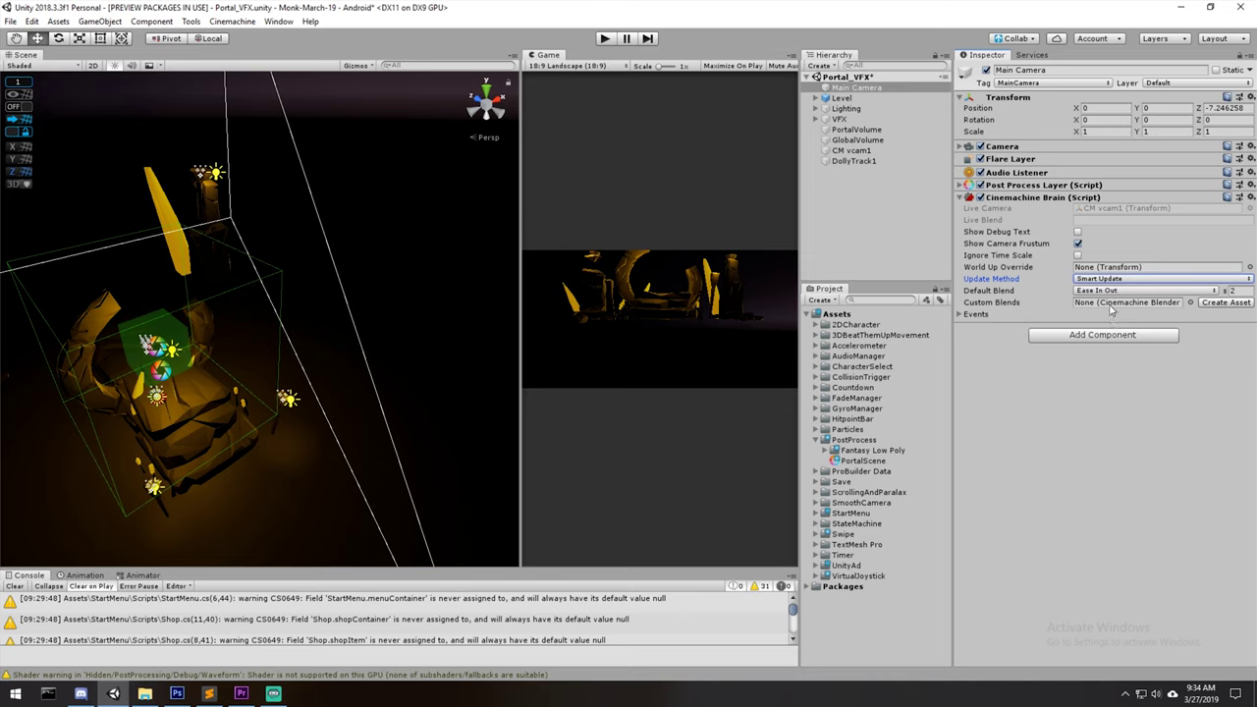
click(1115, 284)
click(1129, 305)
click(1233, 292)
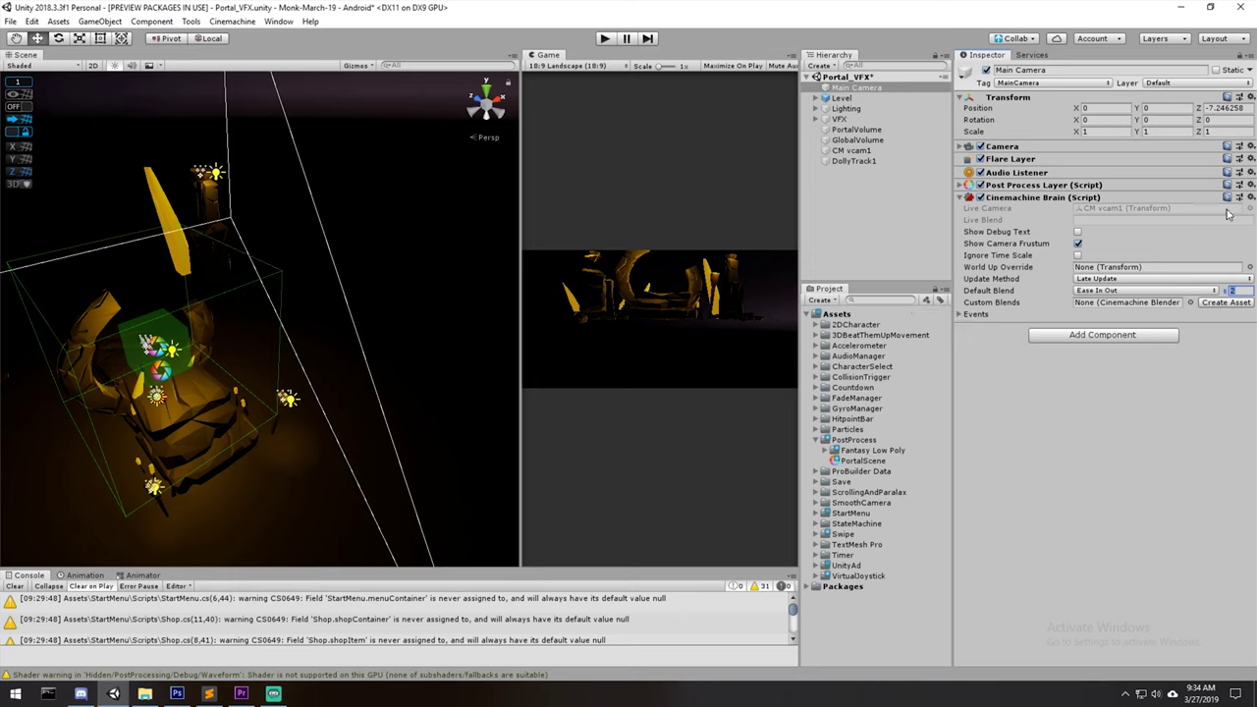
click(1061, 198)
- Frame CM vcam1 in the scene and examine the tracked dolly settings in its Body section
click(872, 151)
double_click(872, 151)
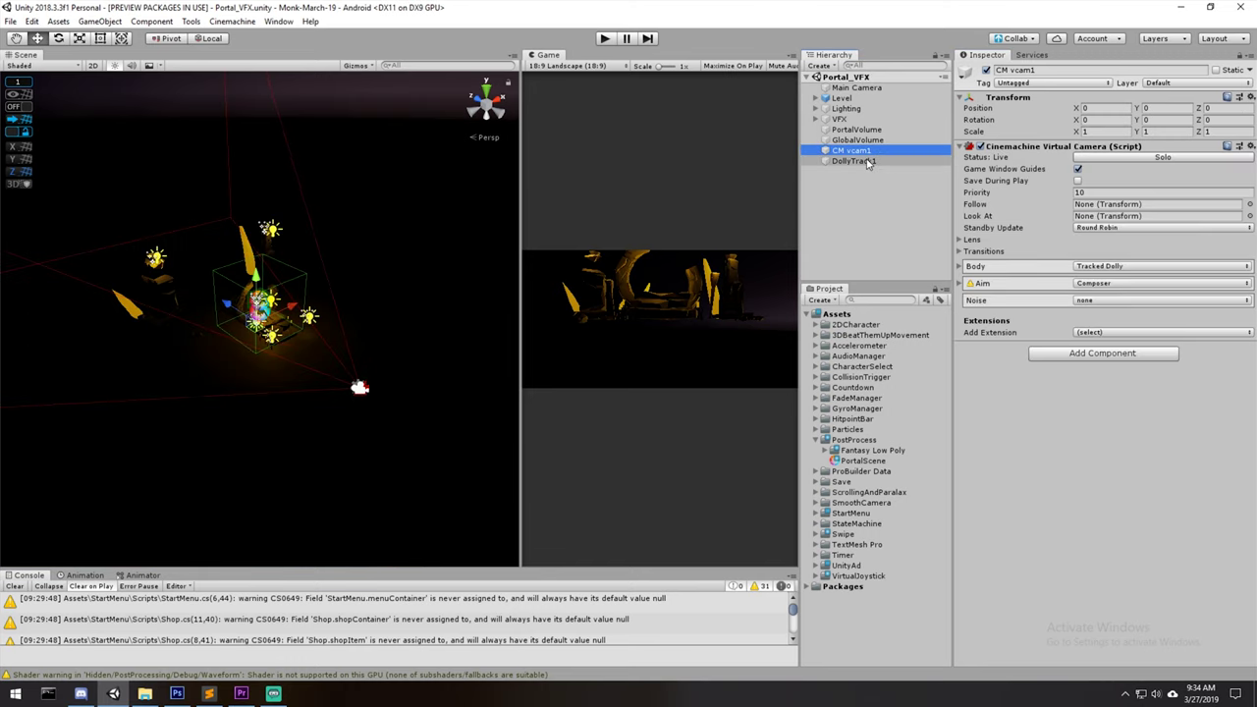
scroll(342, 289, up, 2)
alt+drag(337, 295, 406, 323)
scroll(408, 323, up, 3)
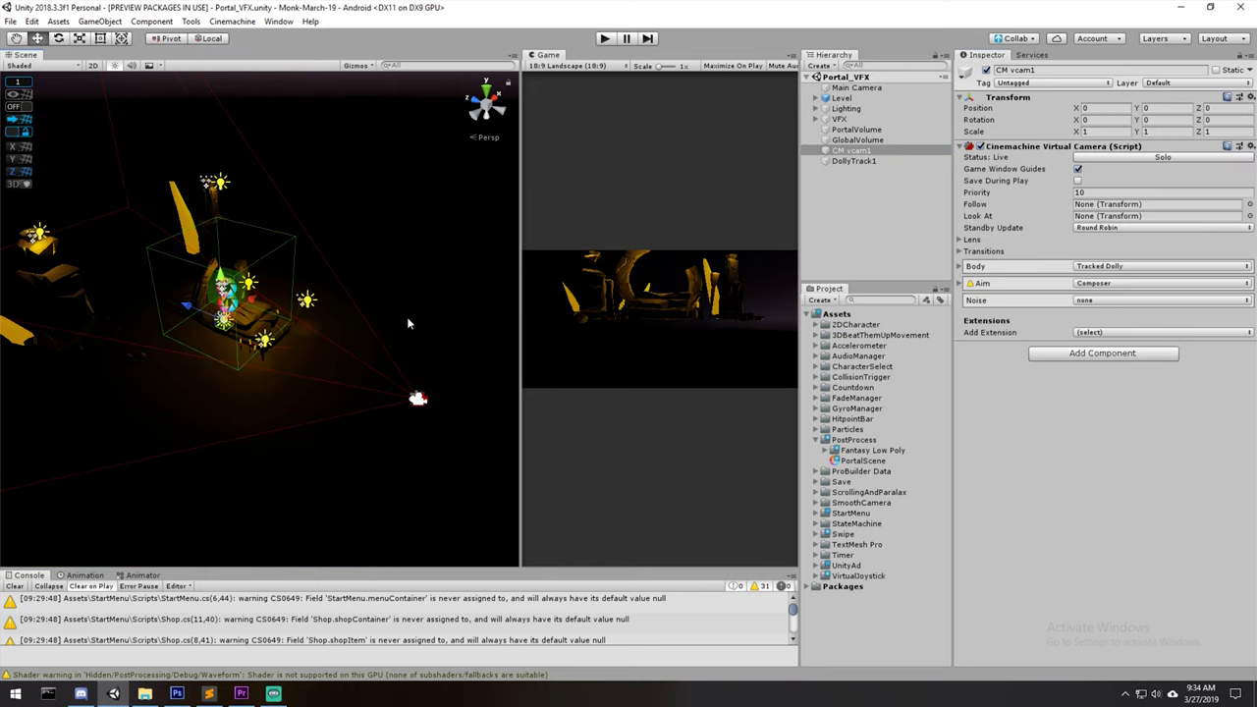
scroll(358, 294, up, 3)
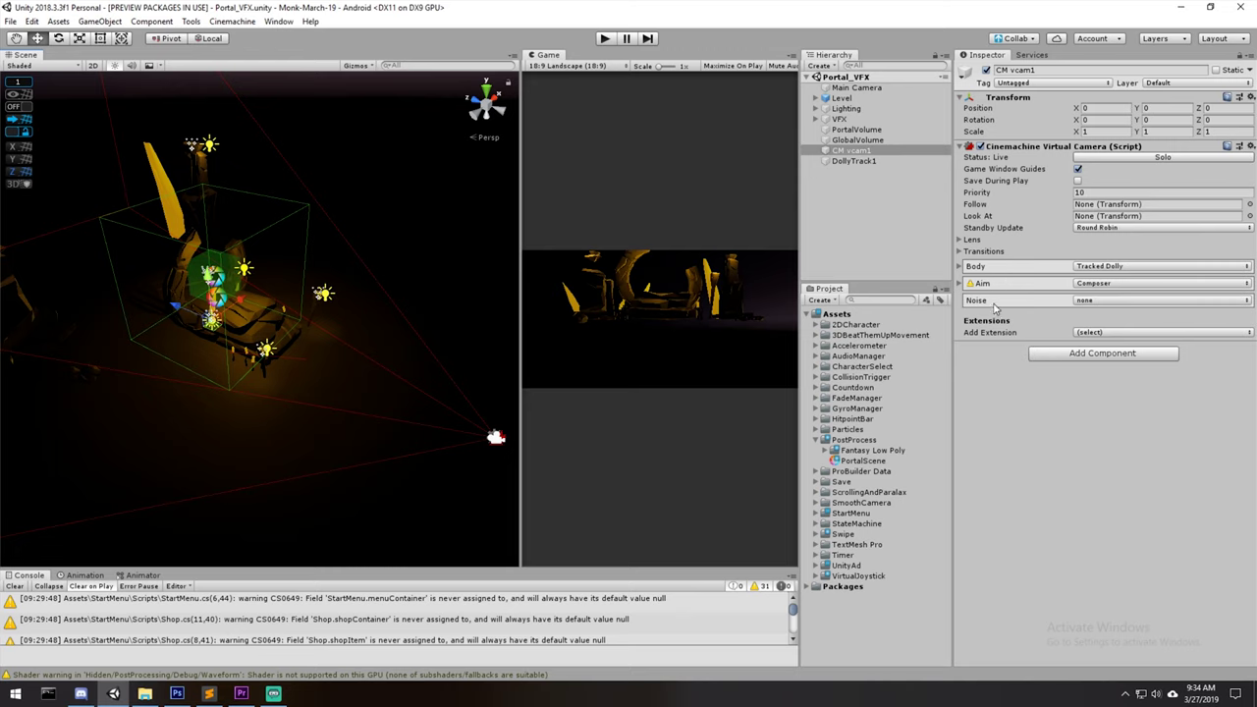
click(960, 267)
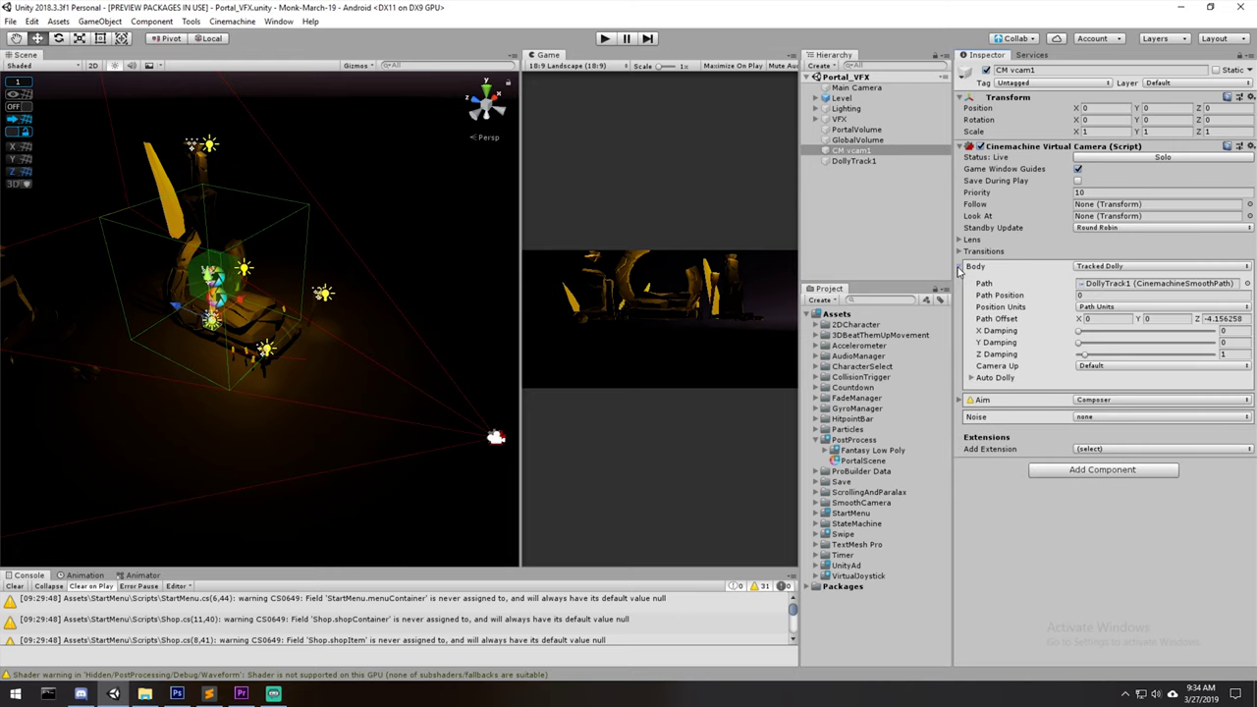
click(960, 267)
click(960, 267)
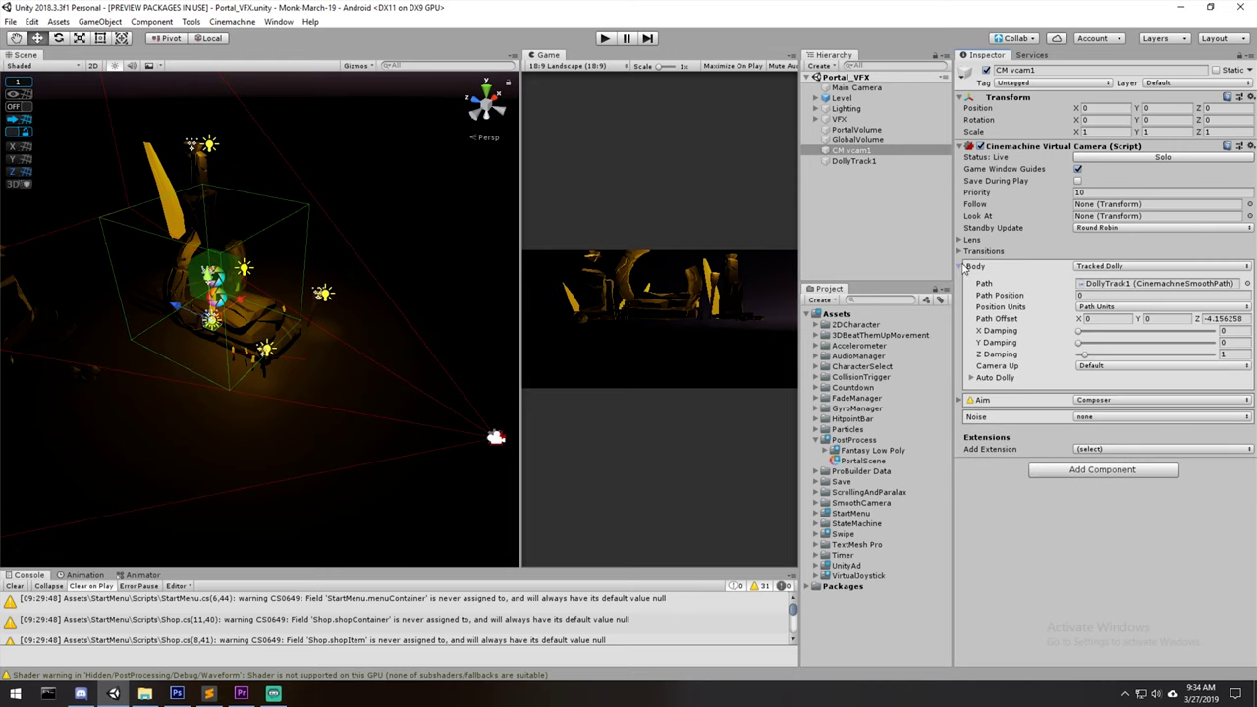
- Locate the dolly track assigned as CM vcam1's path, try moving it along Z to about -4.11, and undo the move
click(1095, 284)
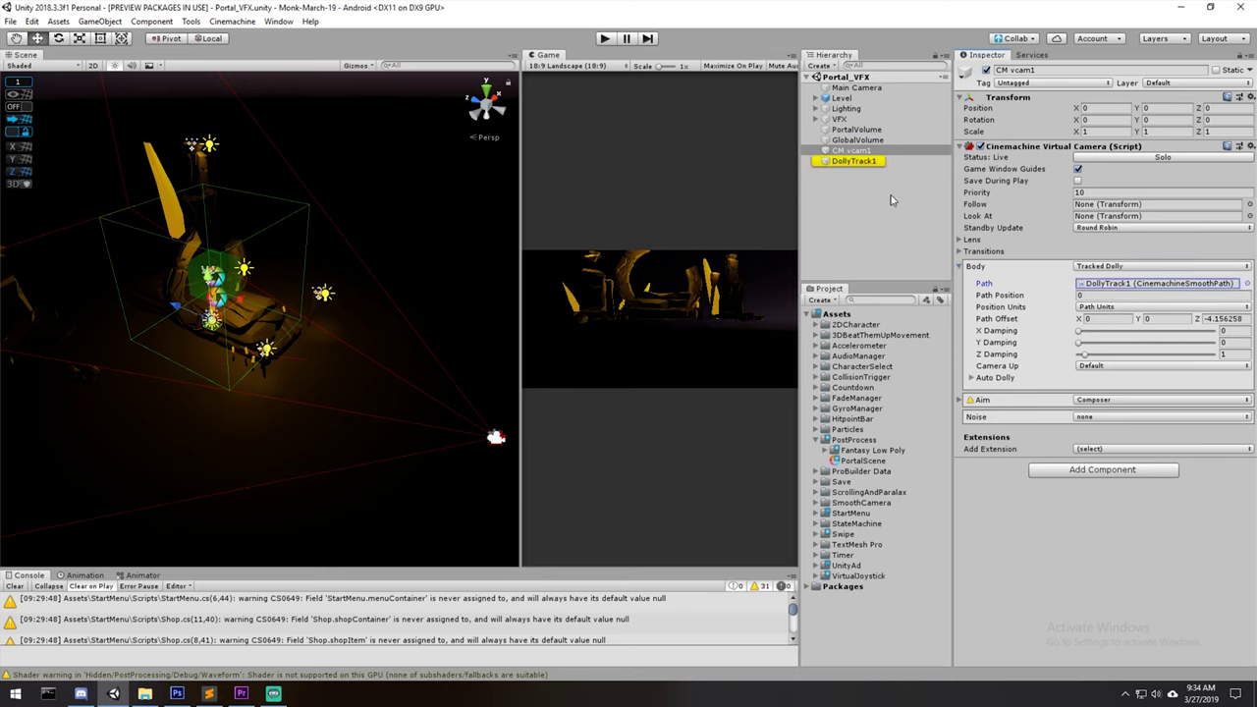
click(850, 161)
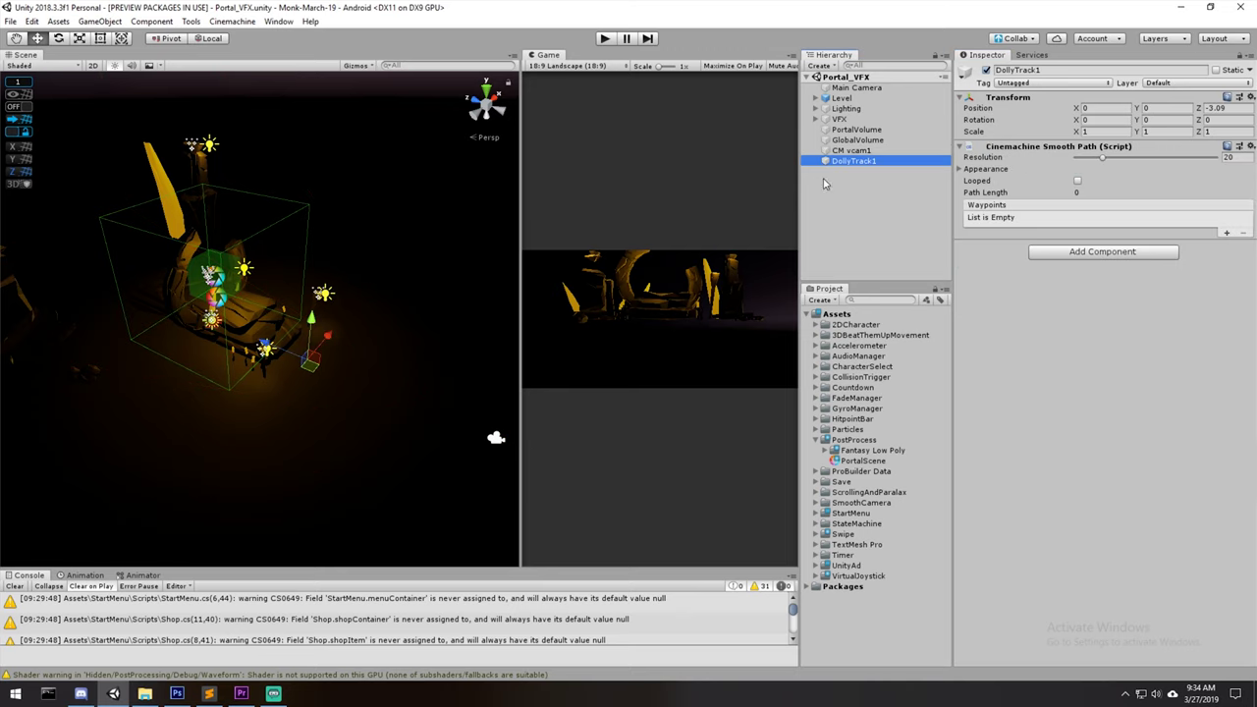
mouse_move(275, 356)
mouse_down()
mouse_move(346, 377)
mouse_move(279, 359)
mouse_up()
key(ctrl+z)
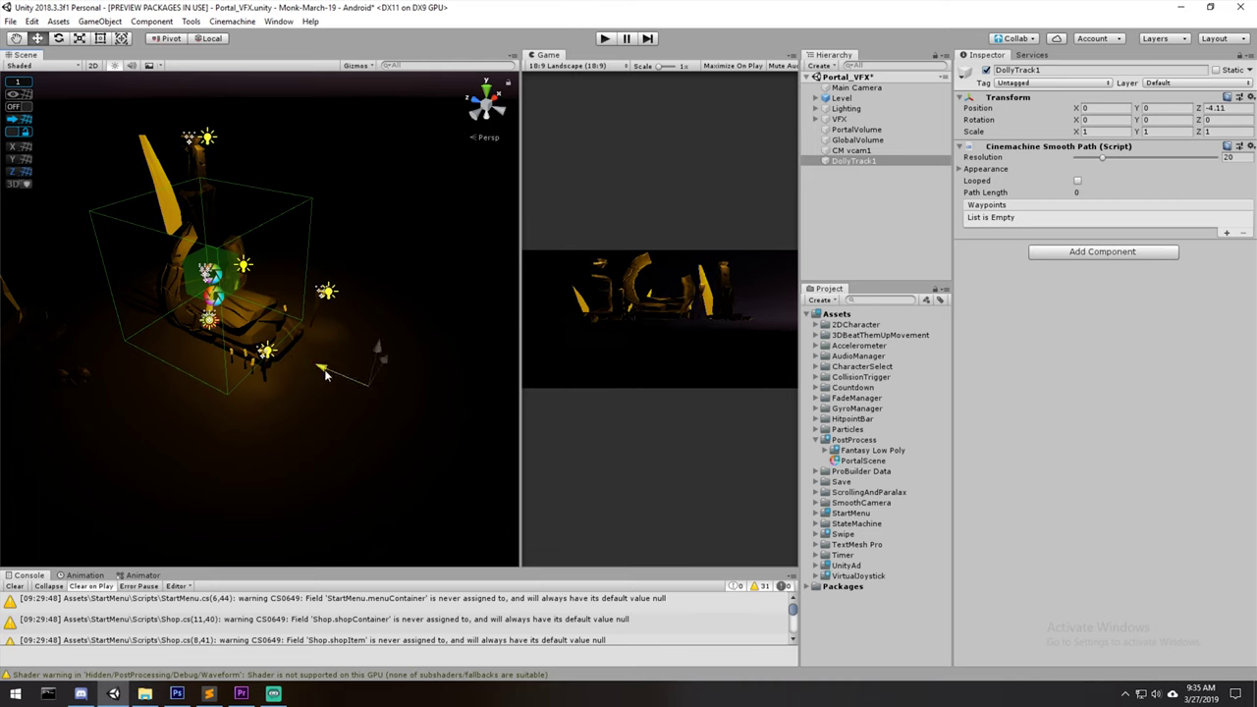
- Compare CM vcam1 and DollyTrack1 by switching between their transforms and their effect on the camera
click(861, 151)
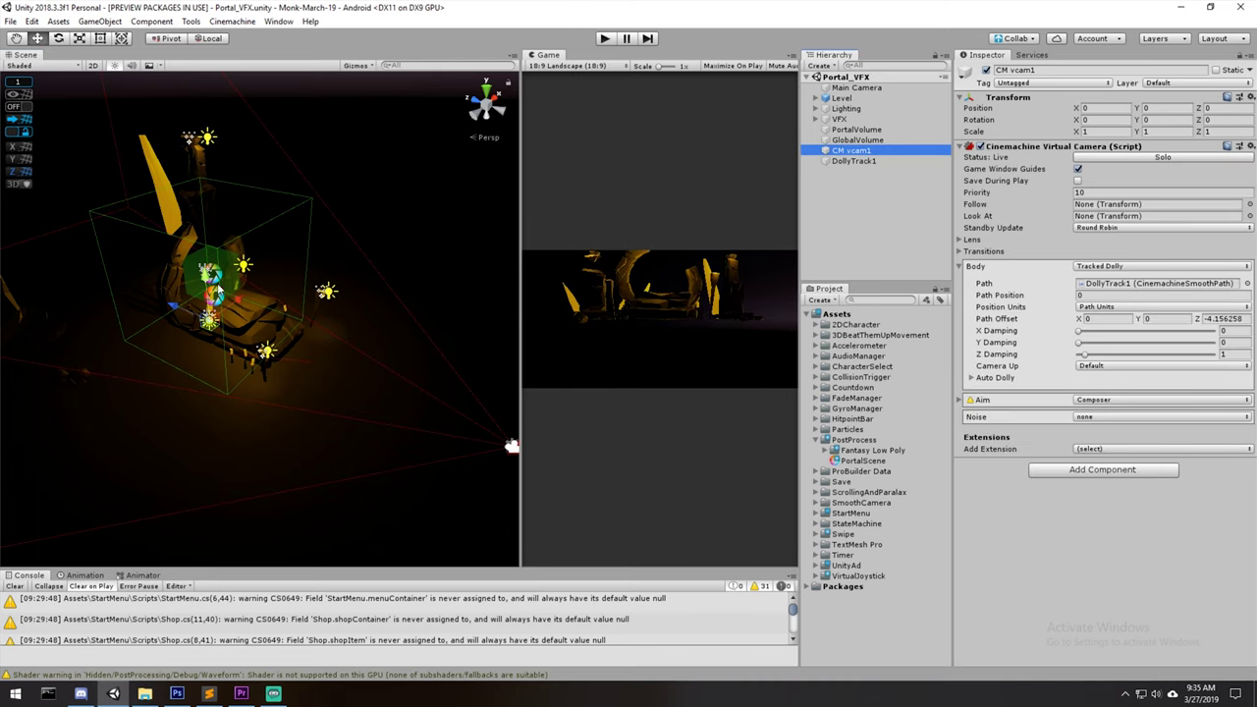
click(844, 161)
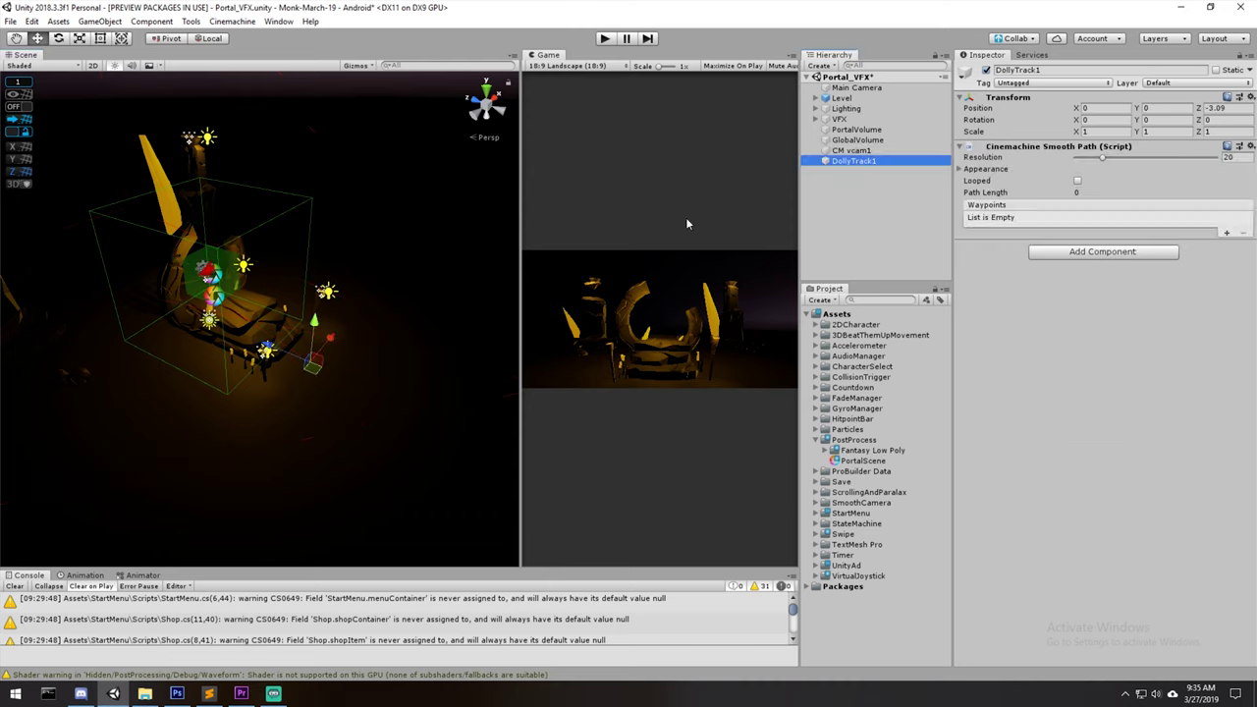
click(861, 152)
click(865, 161)
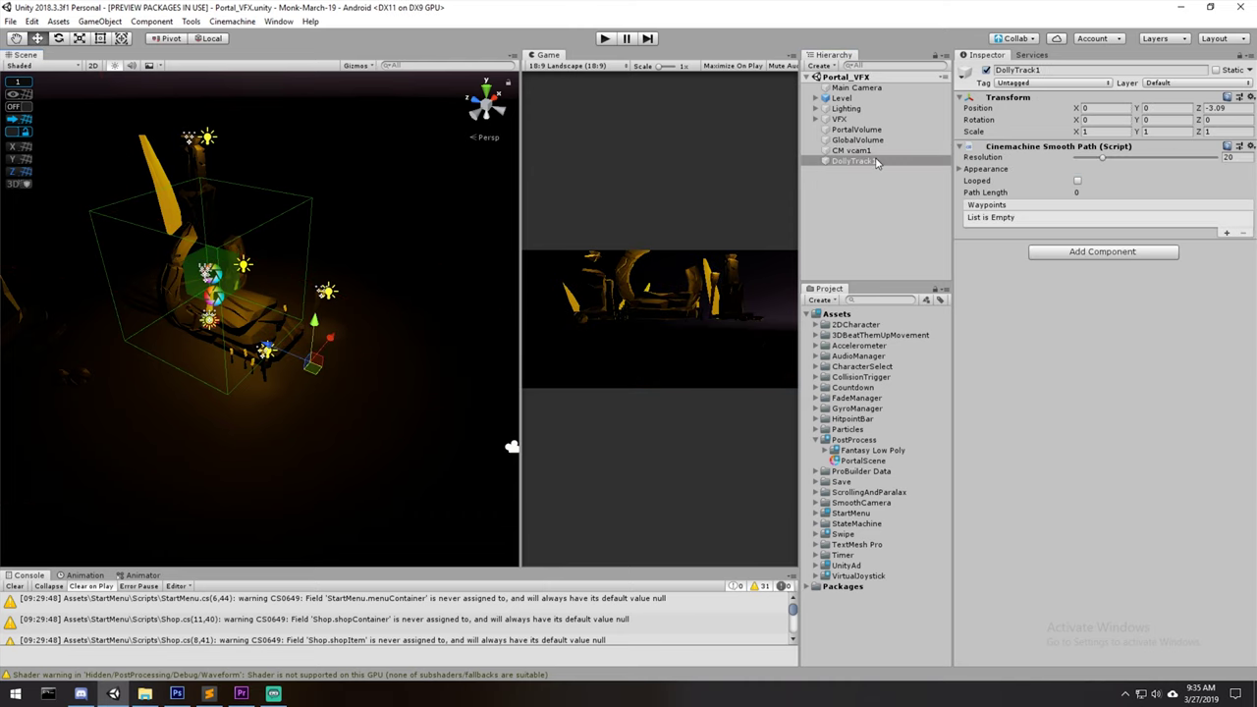
click(869, 151)
click(869, 161)
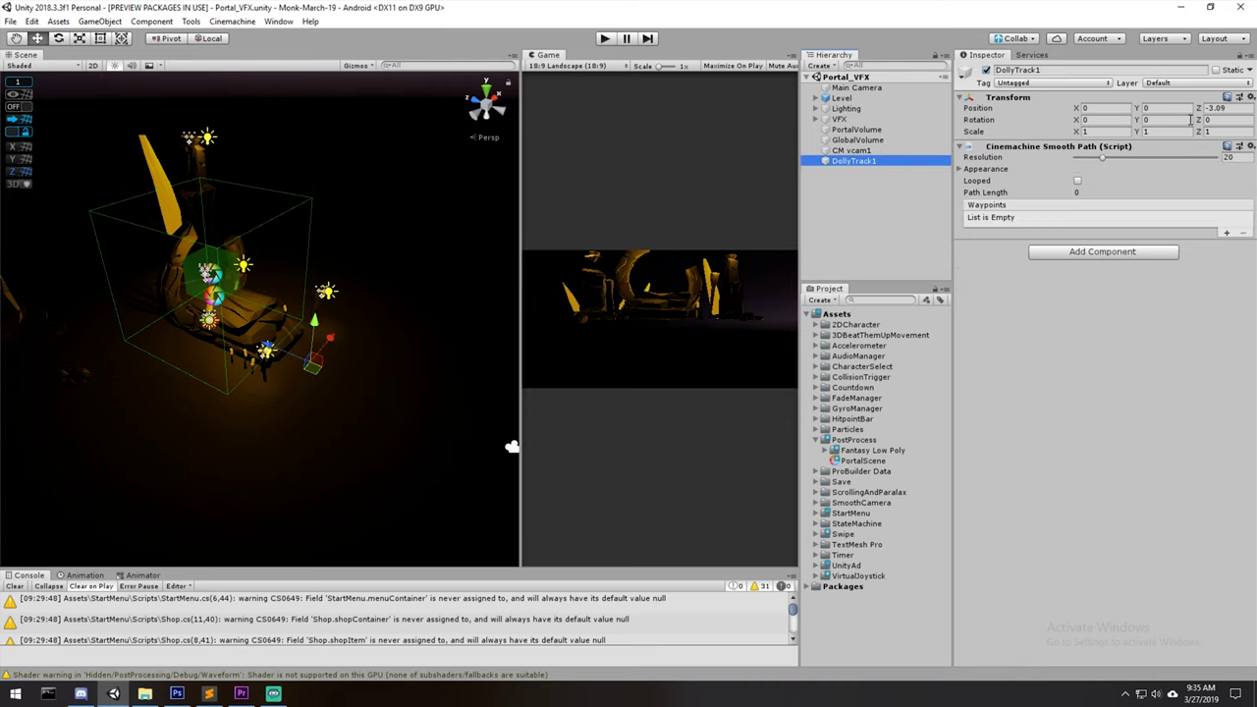
- Set DollyTrack1's Z position to 0 and the Z path offset of CM vcam1 to 0
click(1223, 108)
text(0)
click(869, 150)
click(859, 161)
click(860, 150)
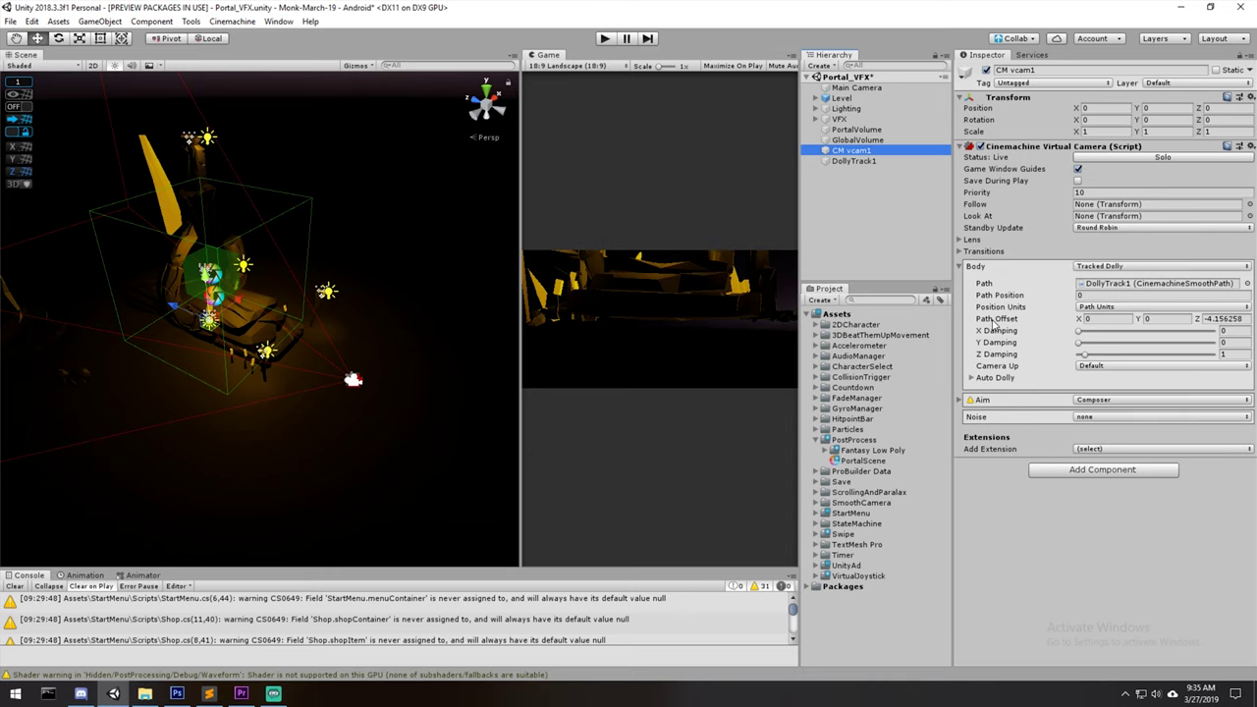
click(480, 135)
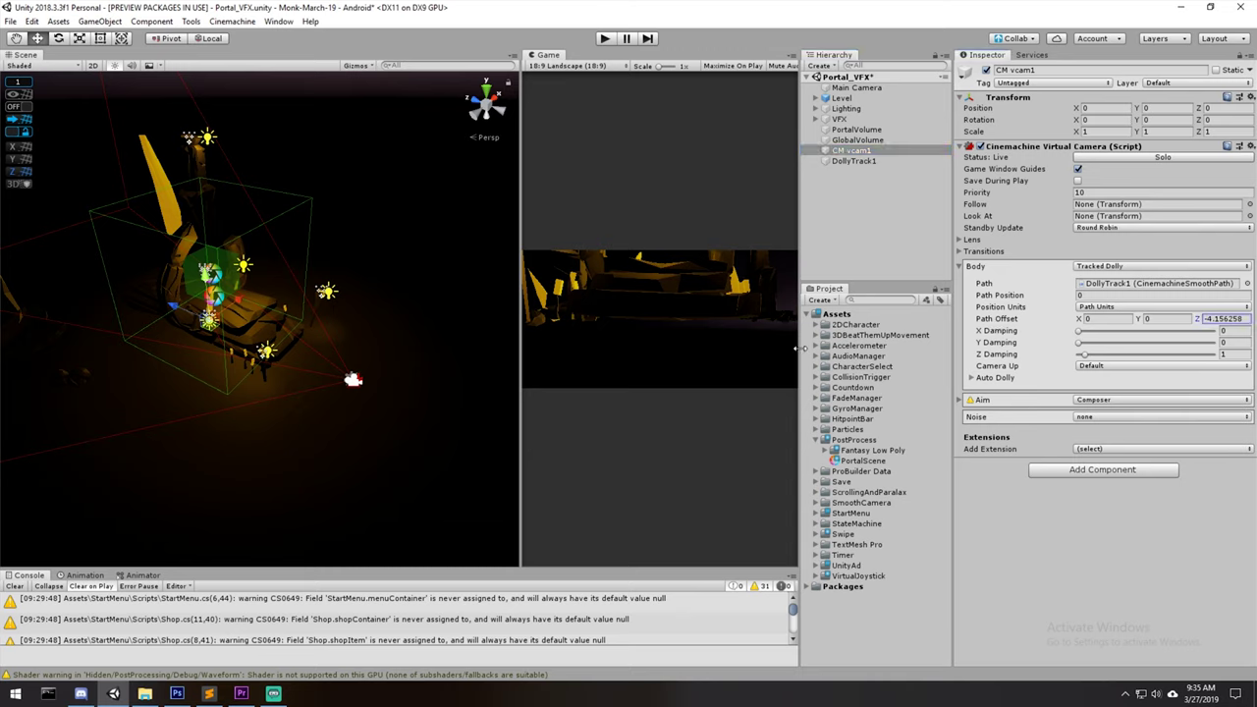
click(1236, 321)
text(0)
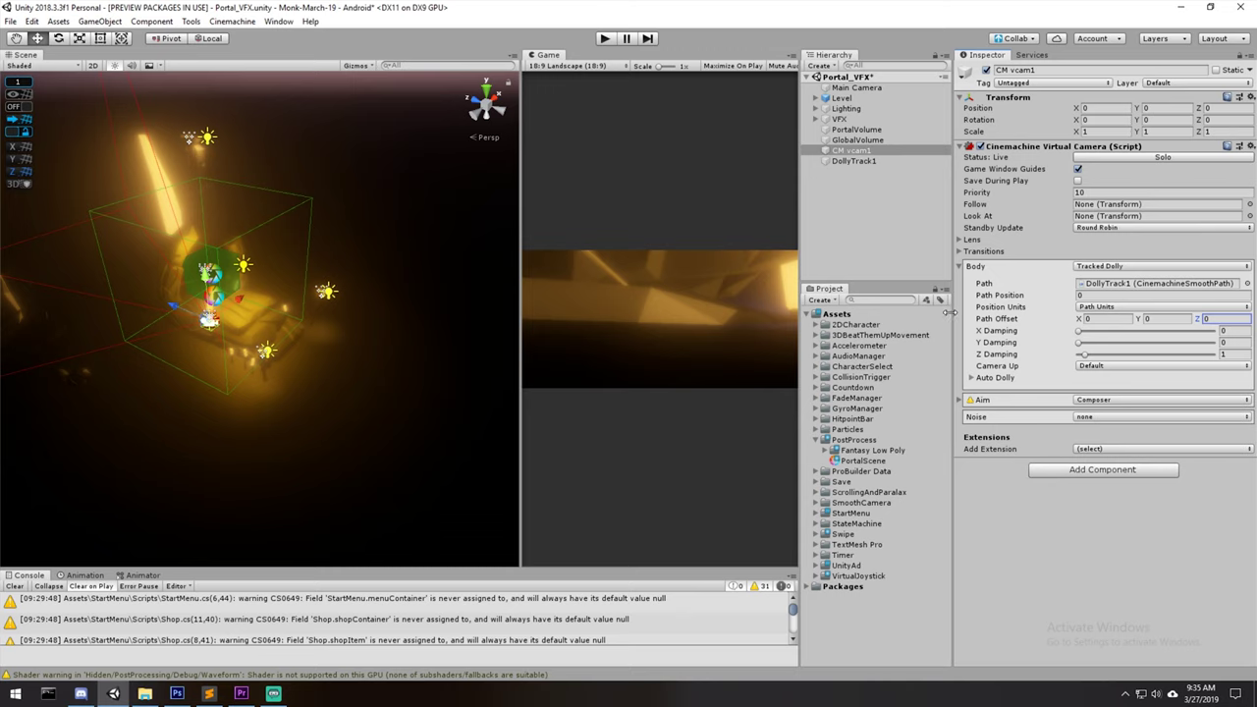
- Examine the damping and Auto Dolly settings of CM vcam1, and try scrubbing its Path Position
click(1081, 331)
click(985, 377)
mouse_move(1017, 302)
drag(1002, 299, 1039, 303)
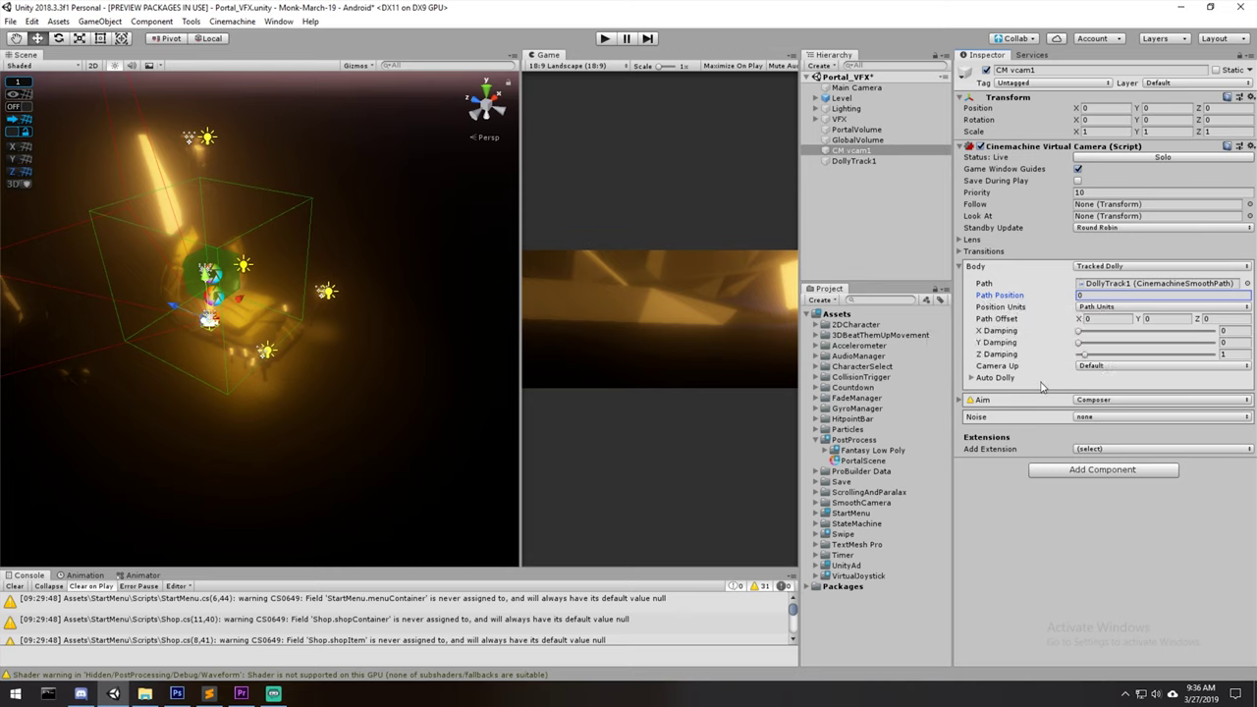
- Examine the Aim settings and Noise options of CM vcam1, and collapse its Aim and Body sections
click(961, 402)
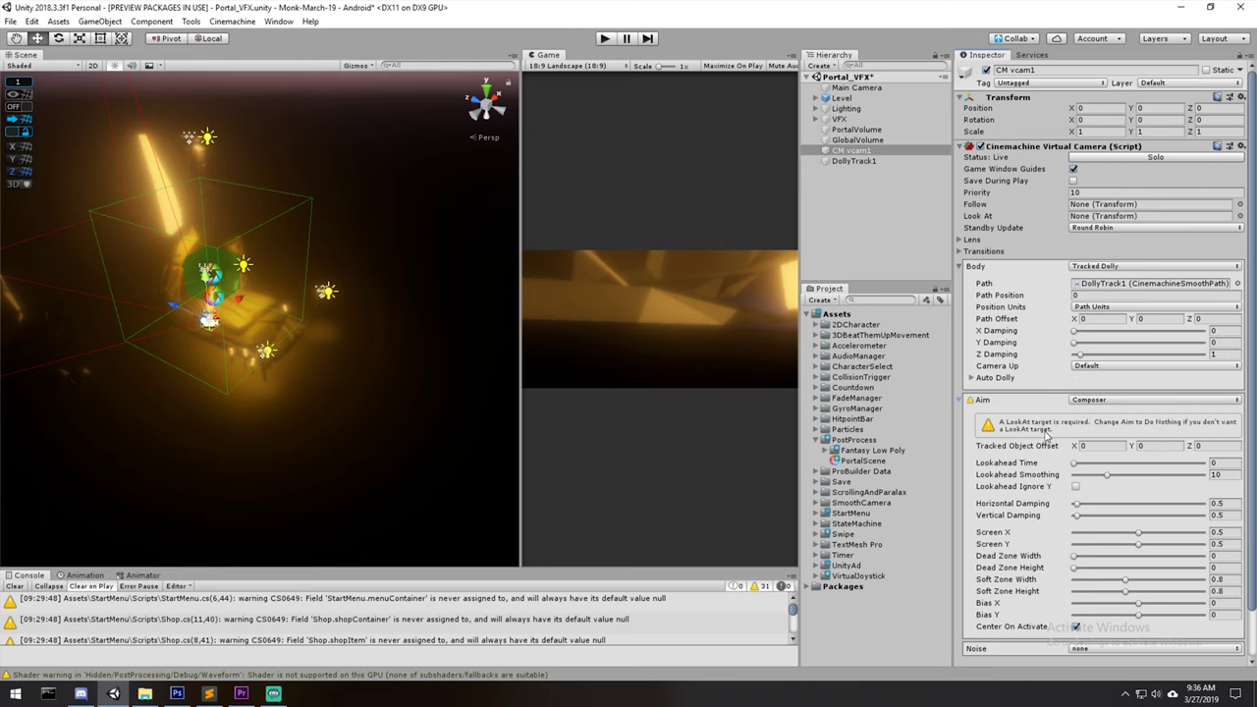
scroll(1081, 429, down, 2)
click(962, 349)
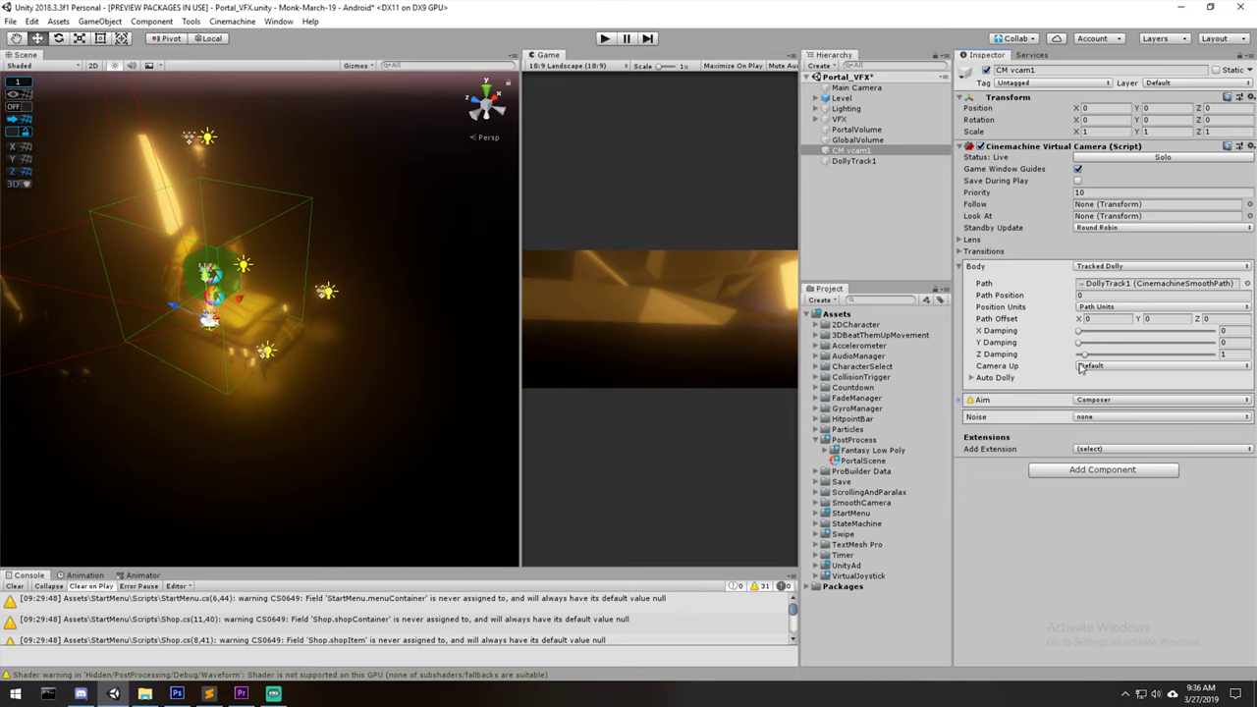
click(1085, 418)
click(1025, 525)
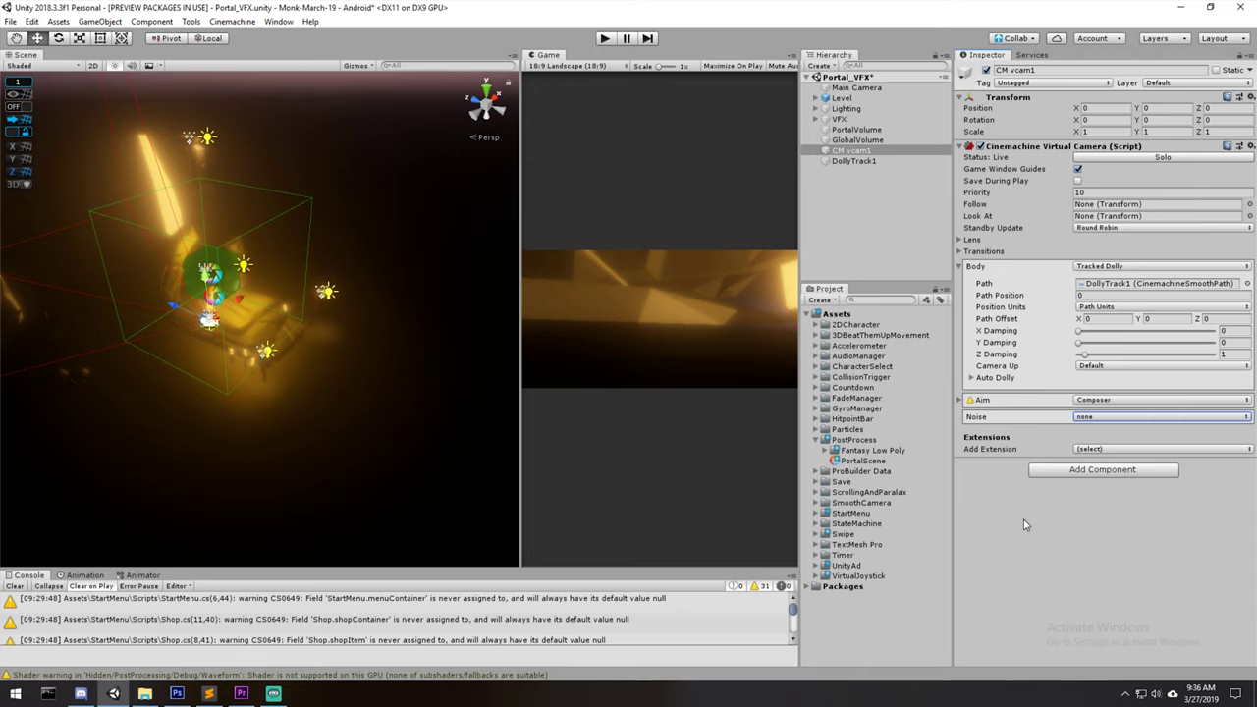
click(959, 267)
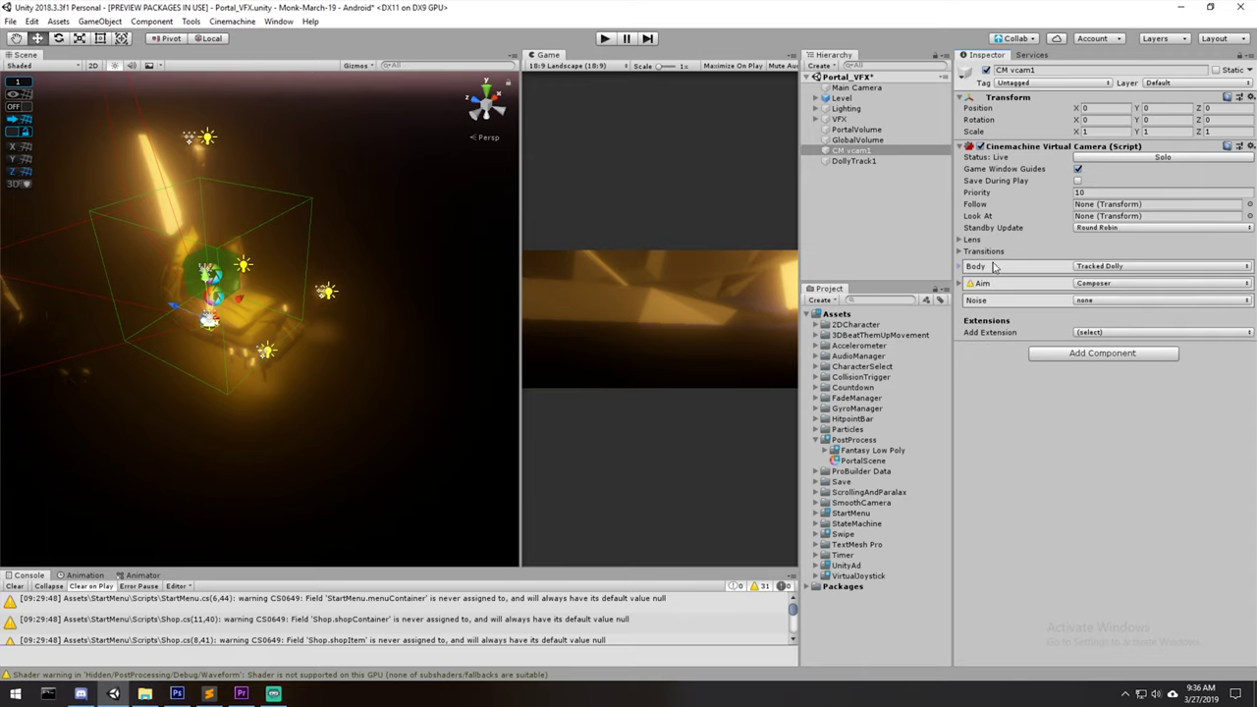
- Save the scene, and widen the Scene view with DollyTrack1 framed in it
key(ctrl+s)
click(853, 161)
drag(521, 274, 786, 278)
double_click(868, 160)
scroll(428, 188, up, 7)
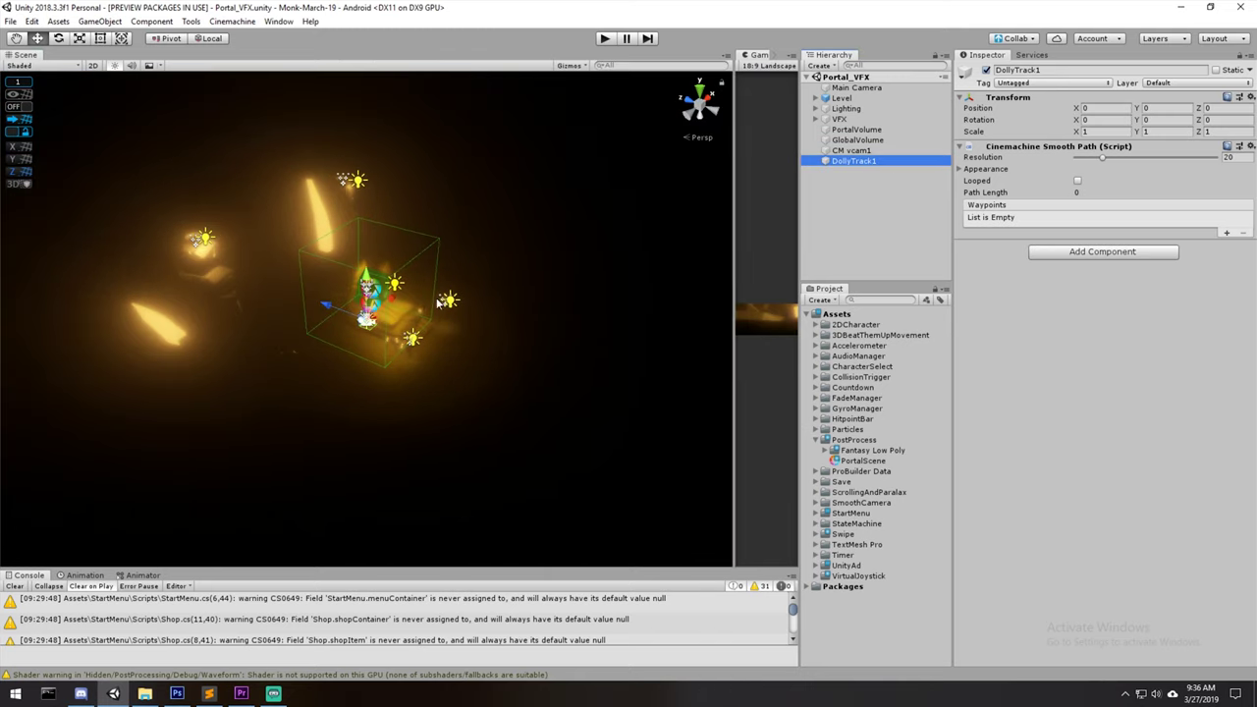
- Move DollyTrack1 out in front of the portal, to a Z position of about -3.74
drag(325, 303, 461, 346)
key(ctrl+z)
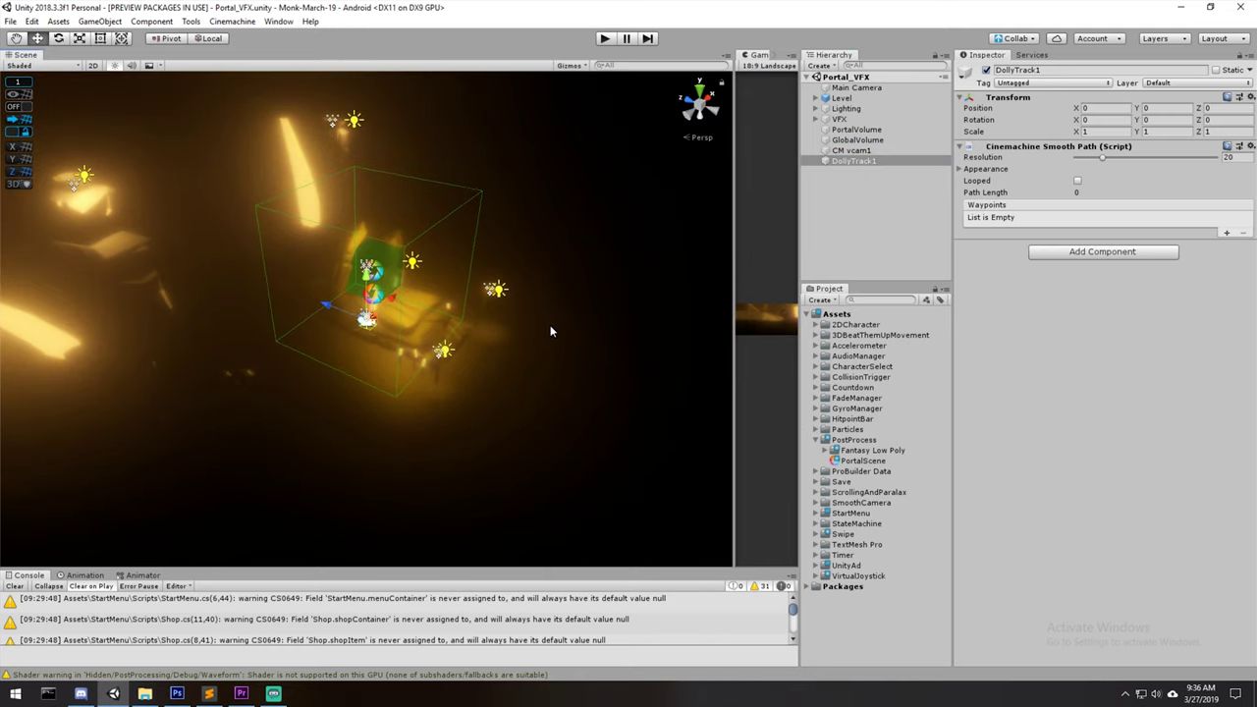
scroll(553, 331, up, 7)
middle_drag(559, 328, 467, 334)
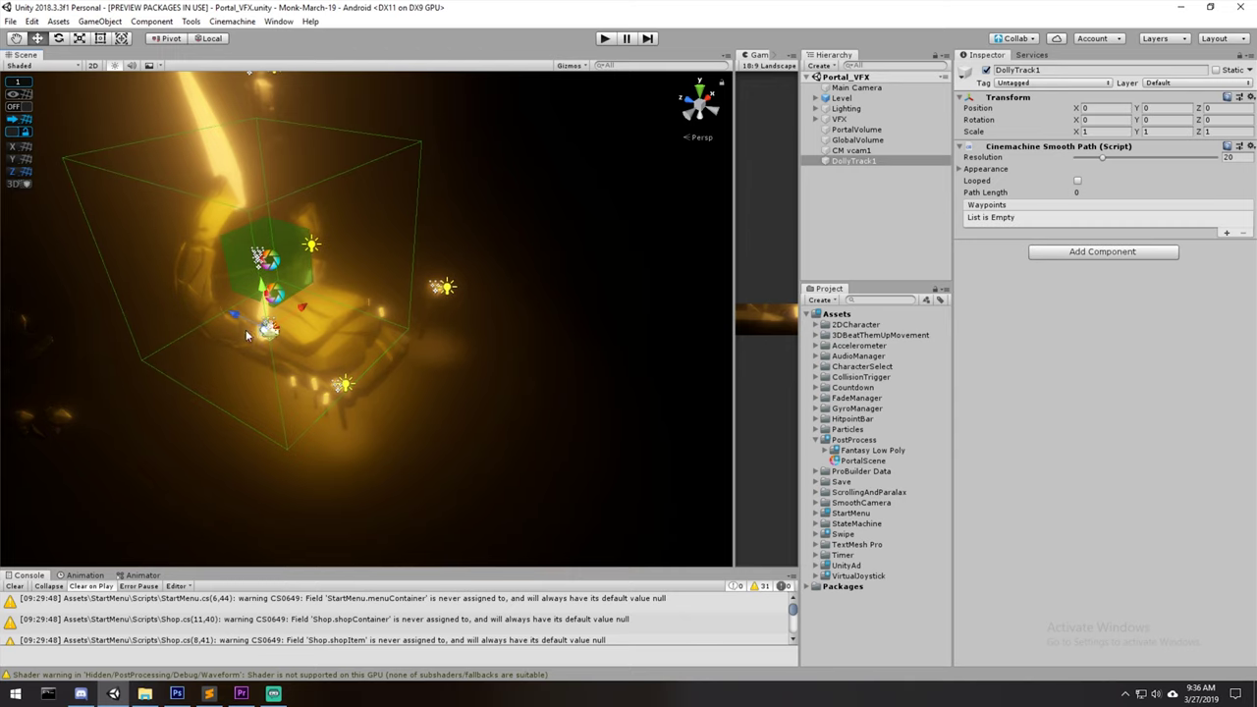
drag(237, 315, 423, 399)
- Align DollyTrack1 with a Scene view facing the portal, at about X 4.97, Y 4.09, Z -6.67
right_drag(548, 320, 484, 322)
middle_drag(483, 322, 369, 344)
right_drag(550, 339, 471, 336)
middle_drag(471, 335, 369, 338)
right_drag(494, 331, 408, 320)
mouse_move(408, 319)
middle_down()
mouse_move(293, 306)
mouse_move(410, 311)
middle_up()
alt+drag(411, 311, 373, 286)
right_drag(453, 389, 448, 356)
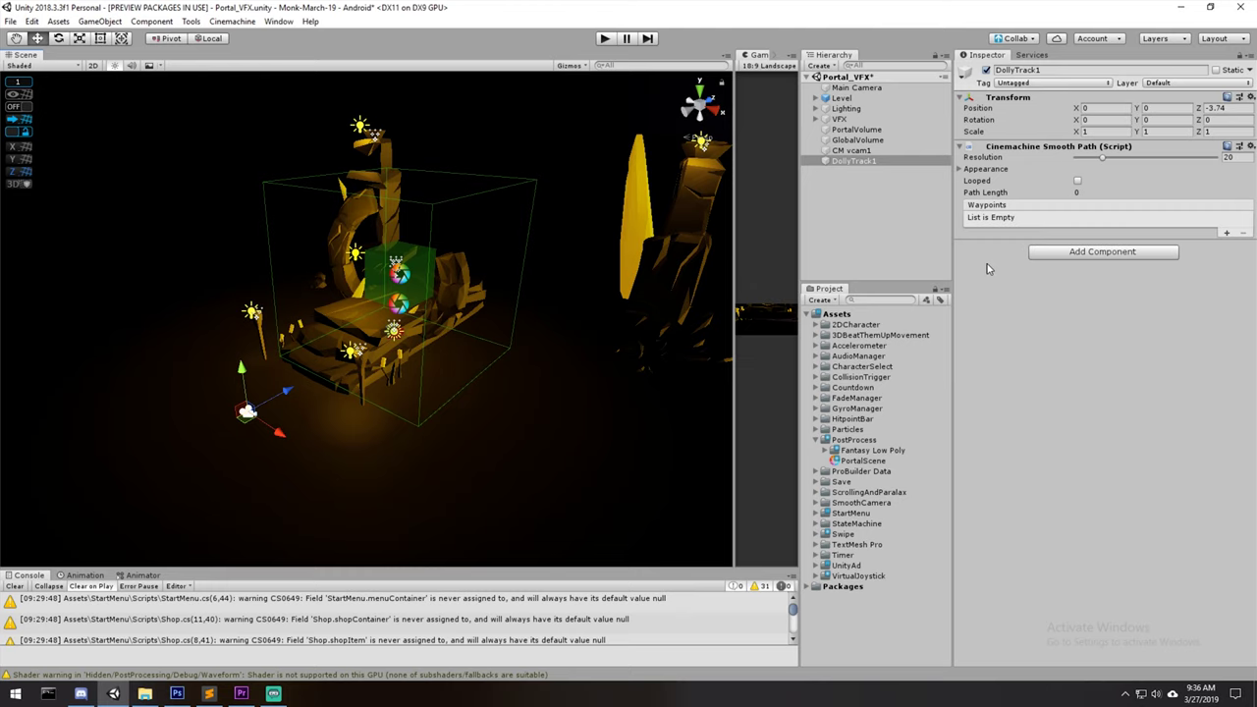
key(ctrl+shift+f)
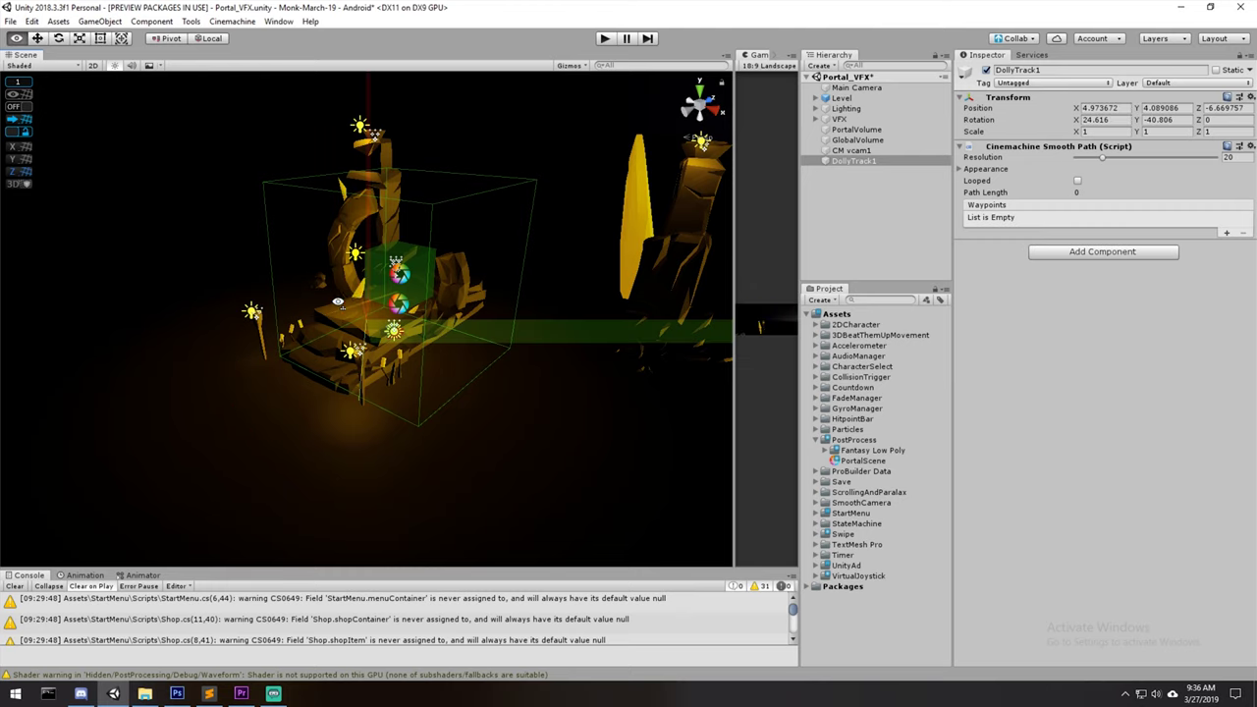
- Realign DollyTrack1 with an adjusted Scene view, at about X 5.28, Y 3.41, Z -5.64
right_drag(338, 302, 448, 302)
middle_drag(531, 301, 593, 300)
right_drag(592, 300, 682, 301)
middle_drag(446, 346, 526, 316)
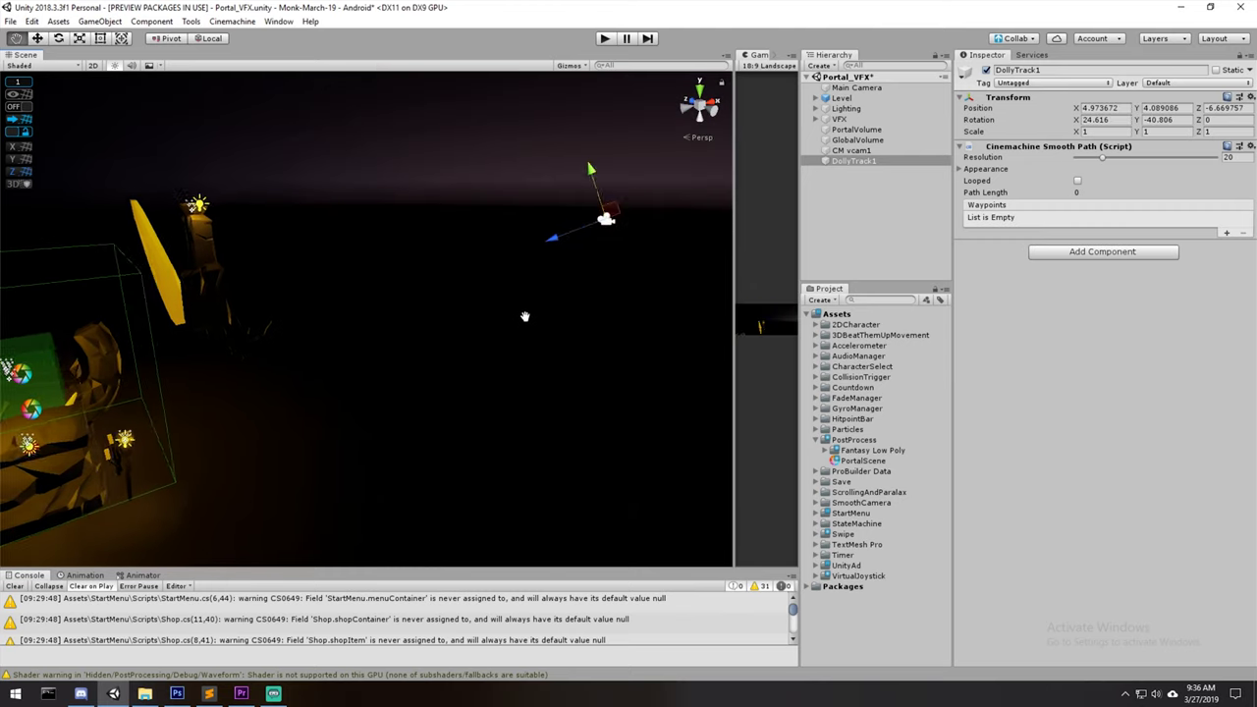
right_drag(525, 317, 525, 314)
click(99, 20)
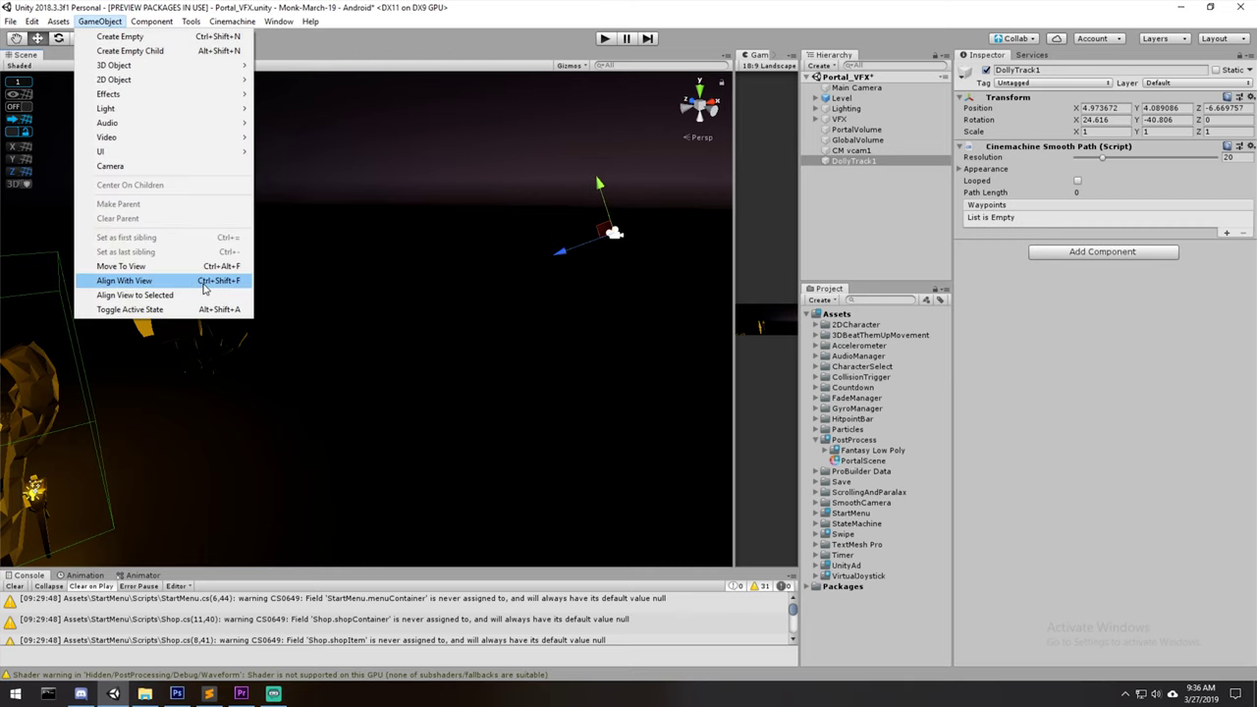
click(124, 281)
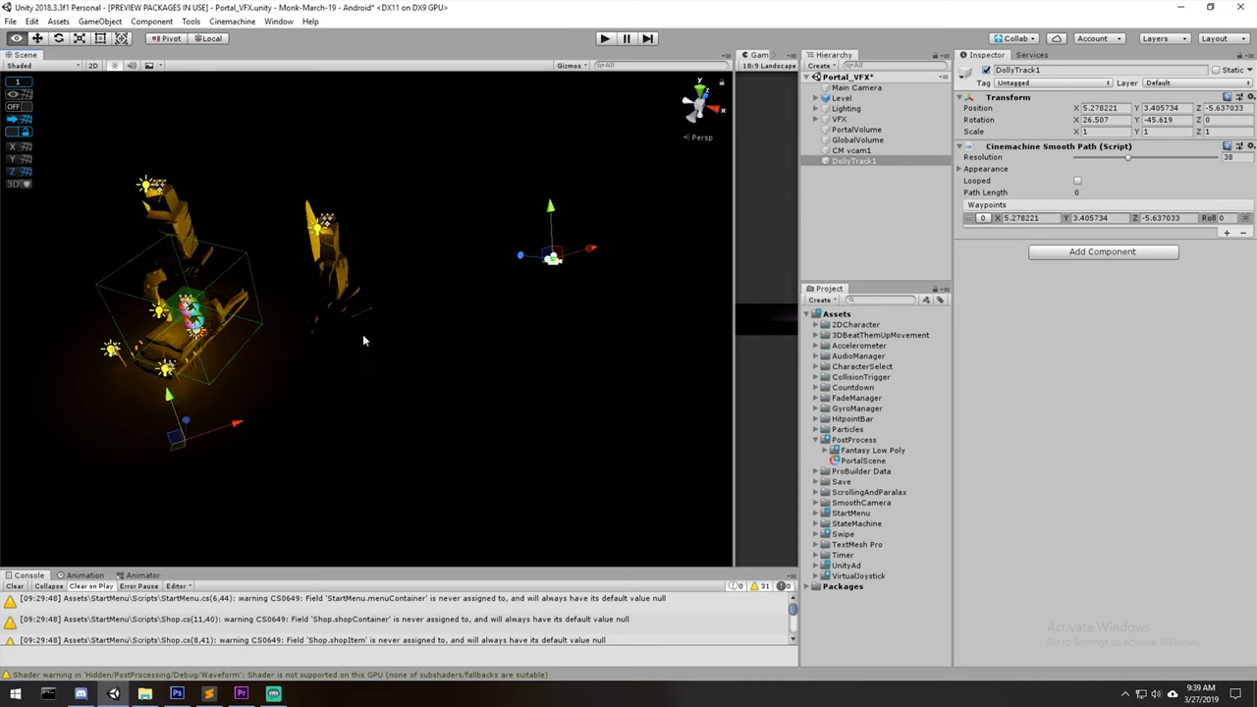
- Add waypoint 1 to DollyTrack1 and move it to about X 3.77, Y 2.77
middle_drag(443, 299, 453, 282)
scroll(453, 282, down, 1)
click(1226, 233)
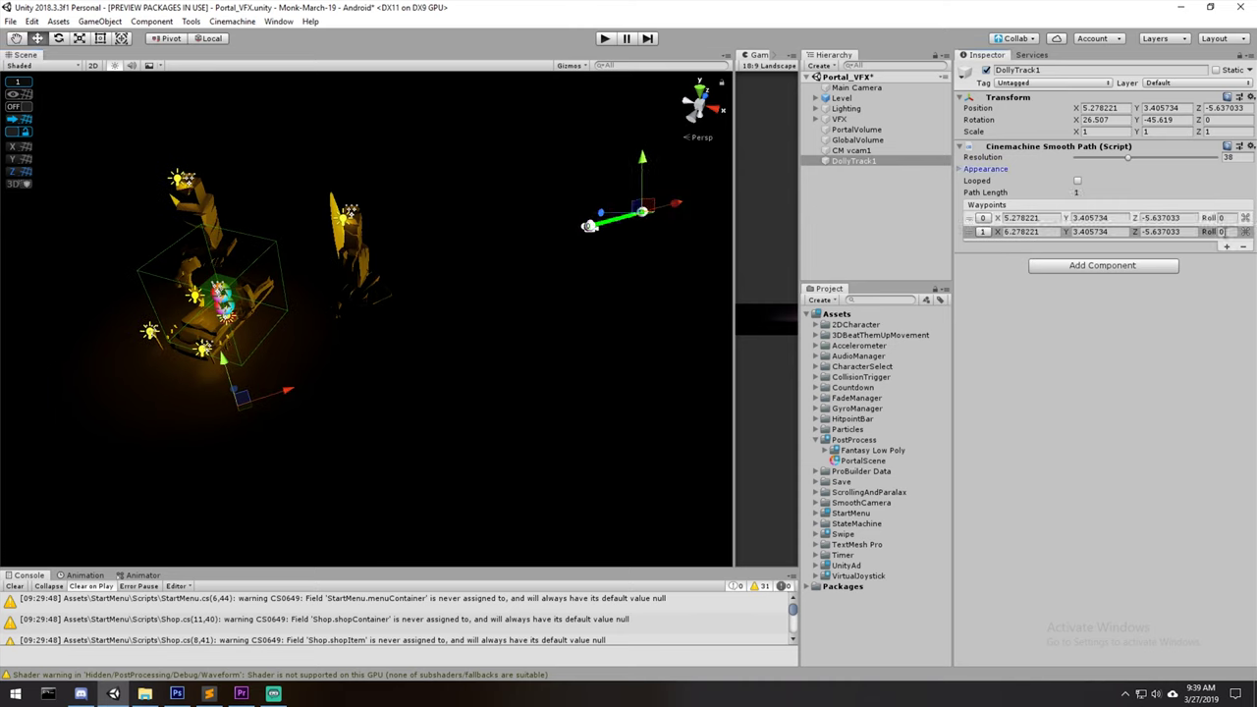
drag(639, 209, 414, 326)
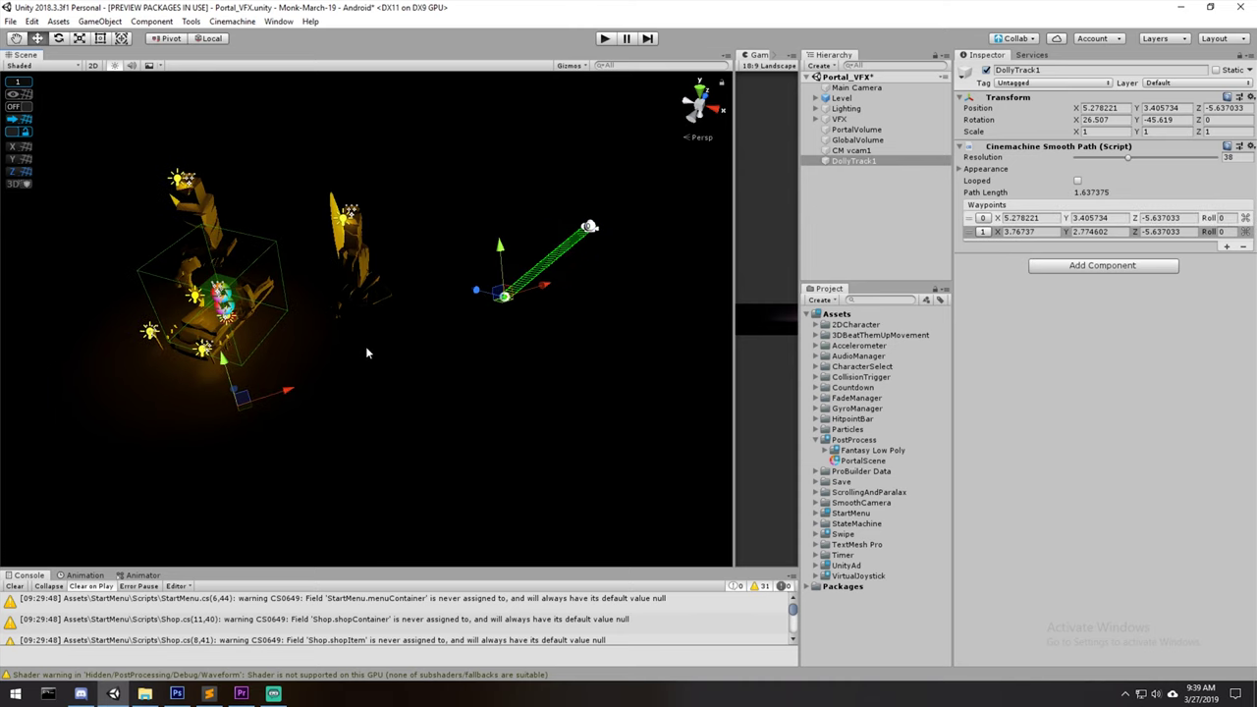
middle_drag(267, 402, 281, 384)
scroll(281, 384, up, 2)
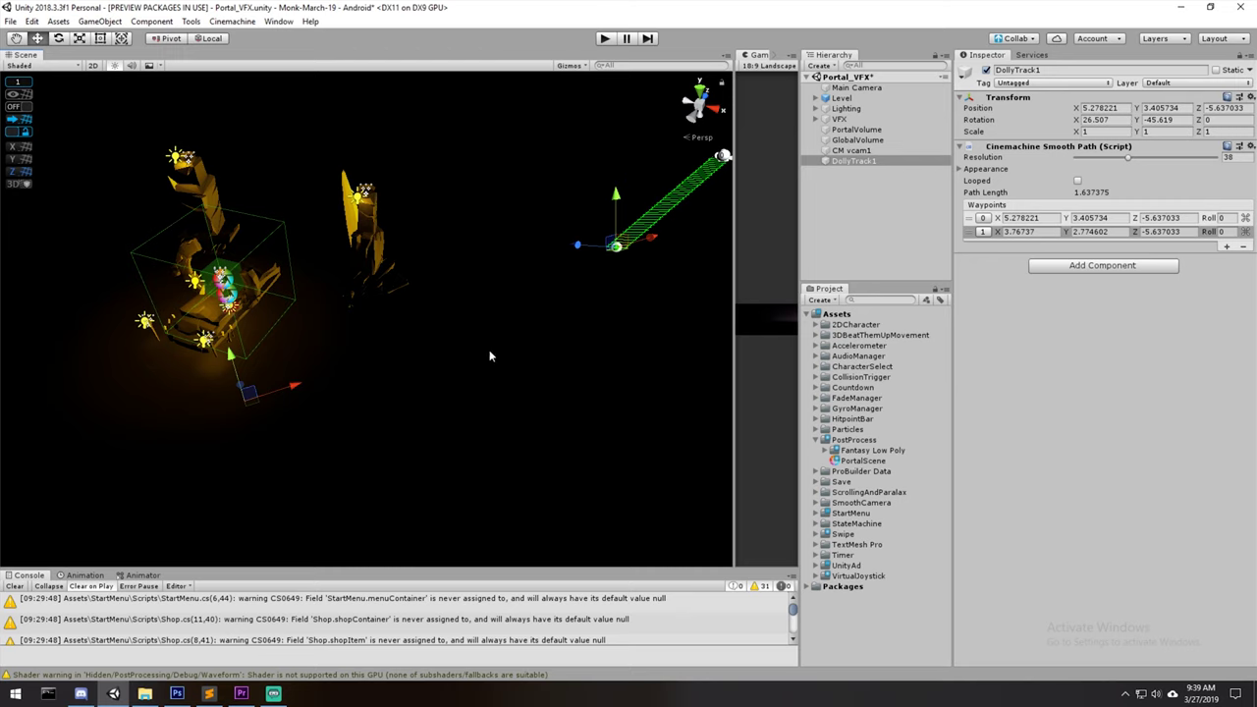
scroll(491, 357, down, 1)
- Extend DollyTrack1 in a straight line with waypoints 2 and 3
click(1228, 251)
click(1226, 246)
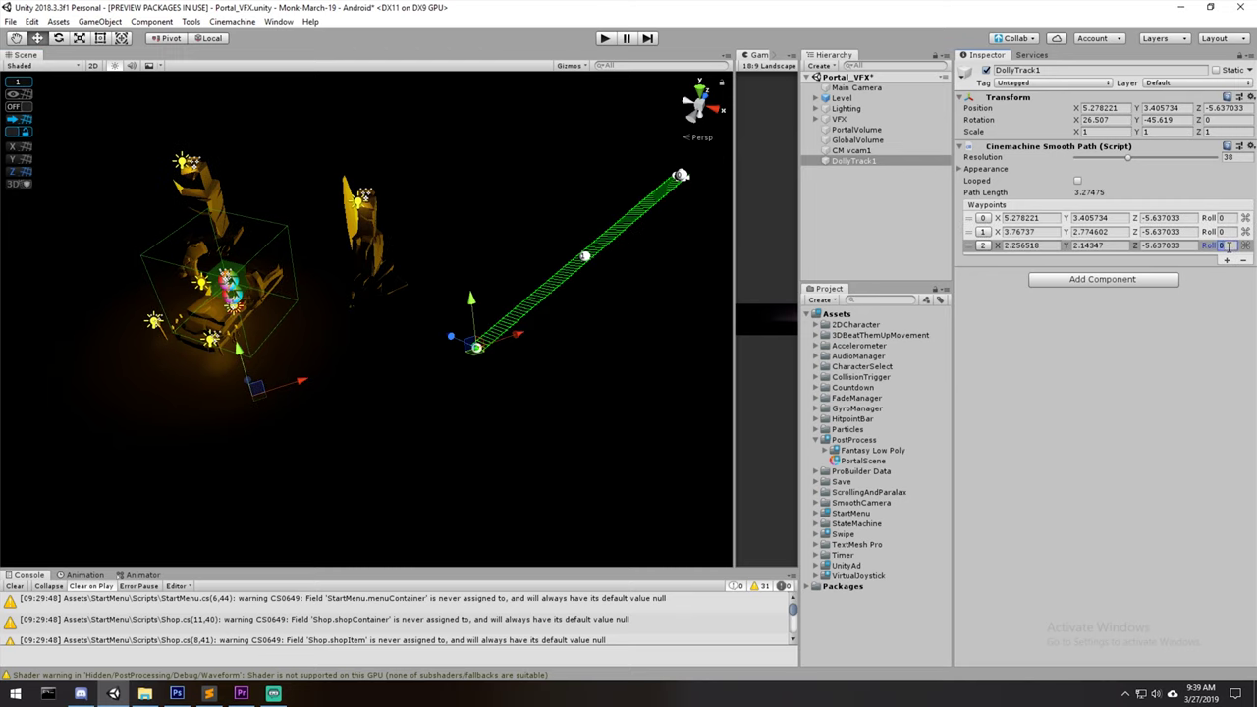
click(1227, 260)
click(1225, 261)
right_drag(629, 249, 541, 286)
middle_drag(541, 286, 553, 273)
right_drag(528, 220, 489, 182)
alt+drag(488, 182, 491, 193)
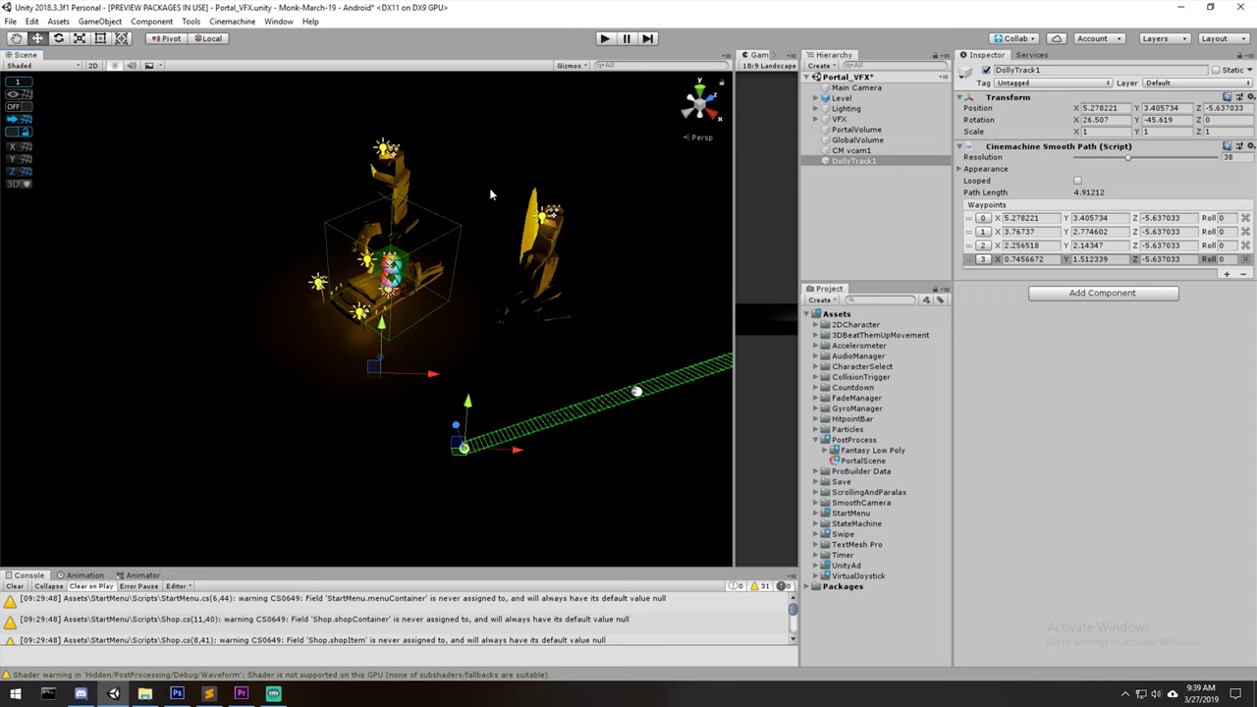
- Align DollyTrack1 with a more distant Scene view, at about X 9.95, Y 10.89, Z -10.37
key(ctrl+shift+f)
scroll(461, 261, down, 4)
mouse_move(464, 257)
right_down()
mouse_move(205, 104)
mouse_move(30, 152)
mouse_move(487, 388)
mouse_move(407, 269)
mouse_move(447, 256)
right_up()
scroll(406, 269, down, 4)
middle_drag(447, 255, 479, 252)
scroll(488, 277, up, 4)
scroll(479, 252, up, 1)
- Remove all four waypoints from DollyTrack1
click(1244, 272)
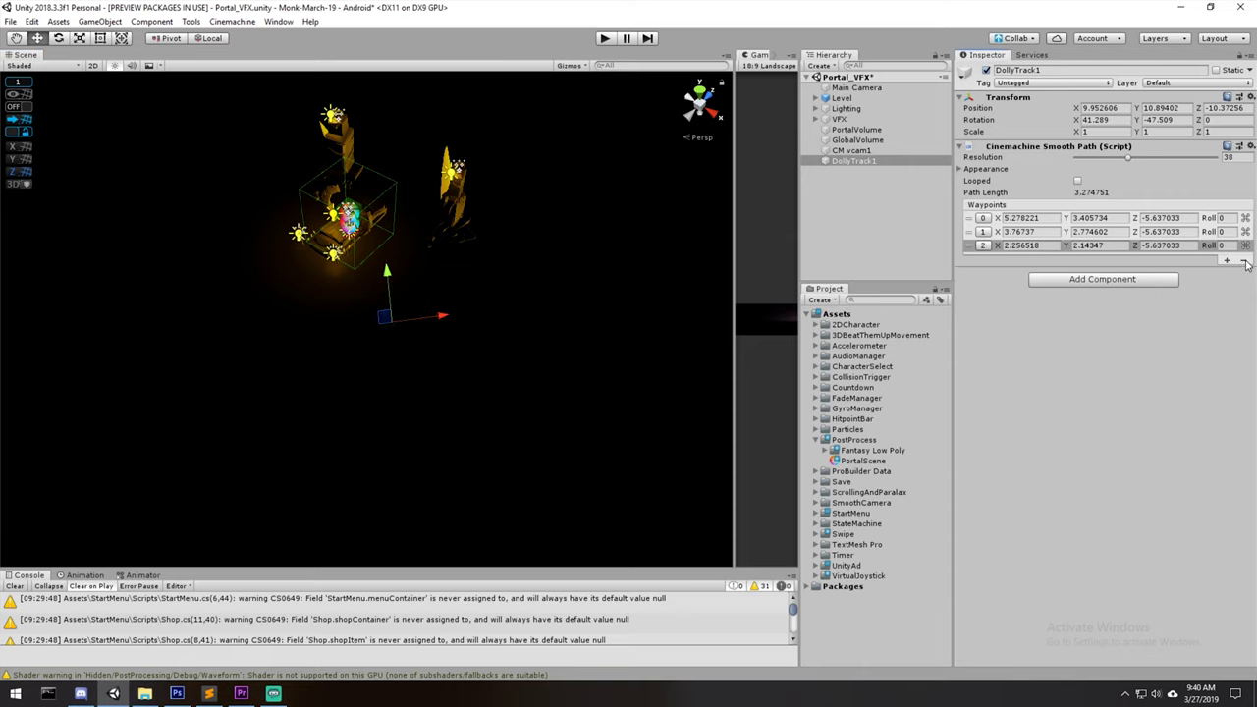
click(1245, 262)
click(1245, 248)
click(1244, 235)
- Align DollyTrack1 with a closer Scene view of the portal, at about X 5.83, Y 4.25, Z -6.13
scroll(491, 202, up, 5)
scroll(433, 208, up, 5)
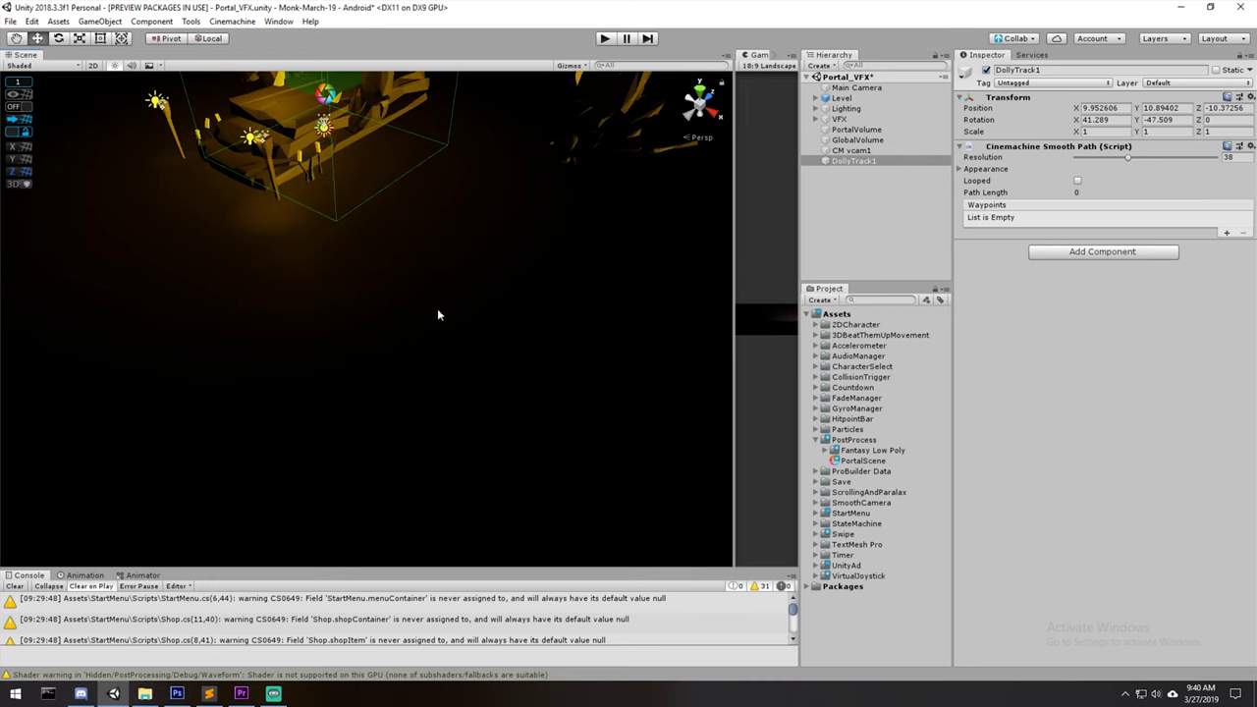
right_drag(439, 315, 422, 235)
scroll(453, 215, down, 4)
middle_drag(459, 255, 486, 349)
key(ctrl+shift+f)
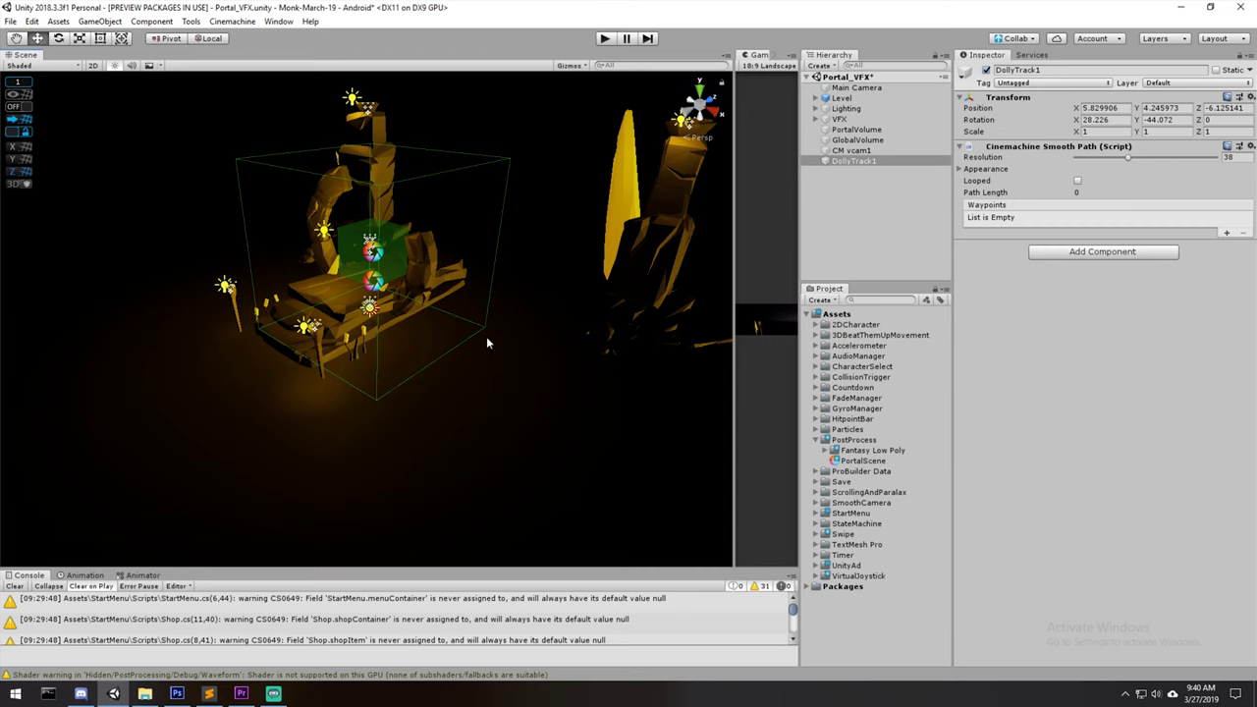
- Add waypoint 0 to DollyTrack1 and move it along X to about -0.07, near the track's origin
scroll(552, 286, down, 3)
right_drag(520, 303, 507, 324)
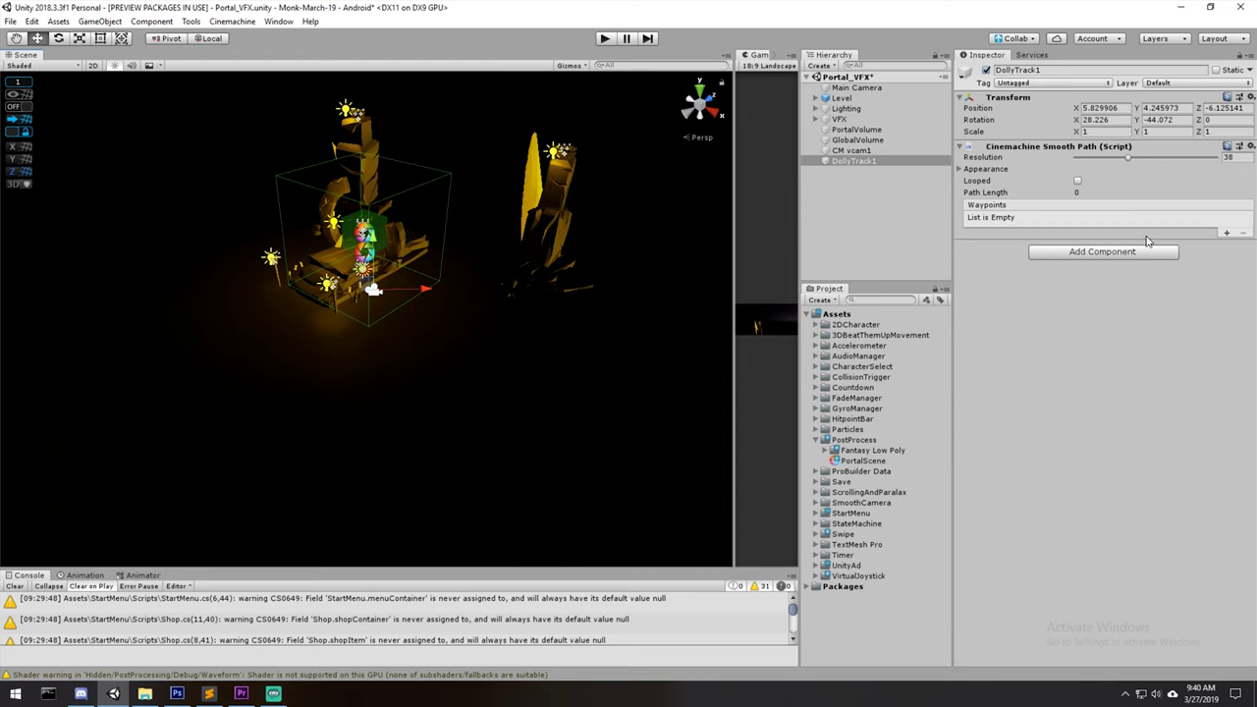
click(1227, 232)
right_drag(522, 177, 495, 250)
middle_drag(495, 251, 494, 373)
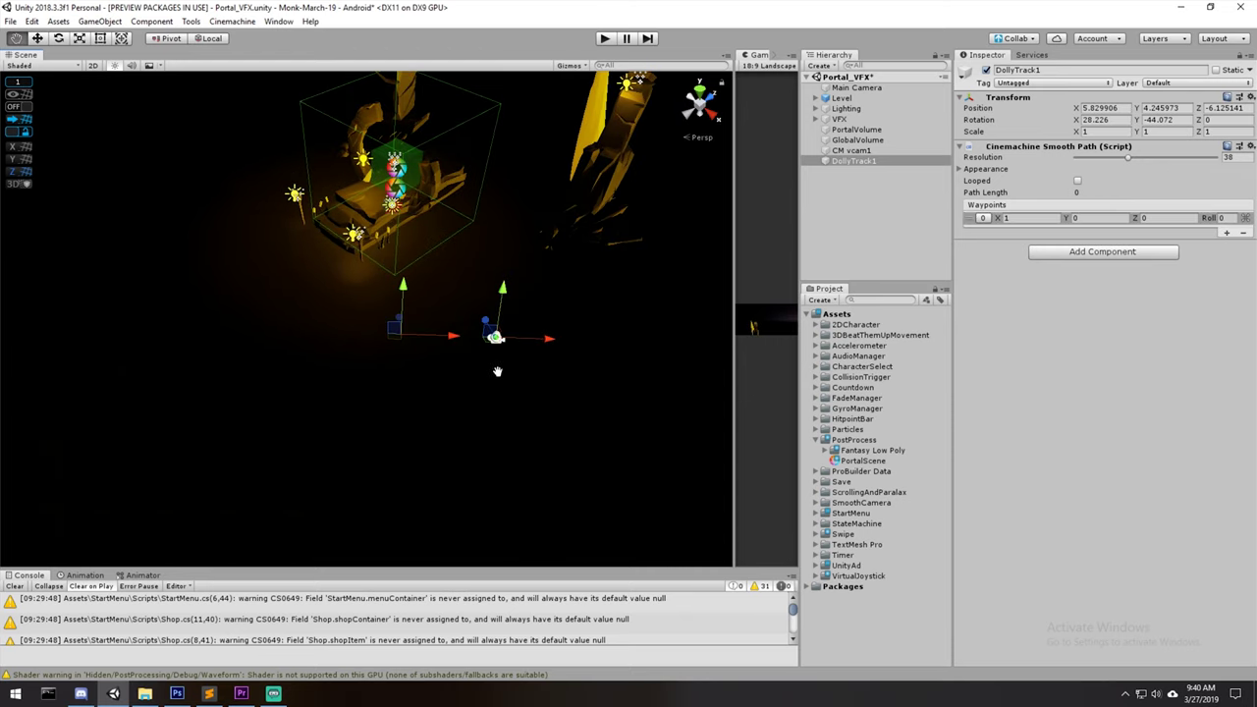
drag(551, 341, 452, 334)
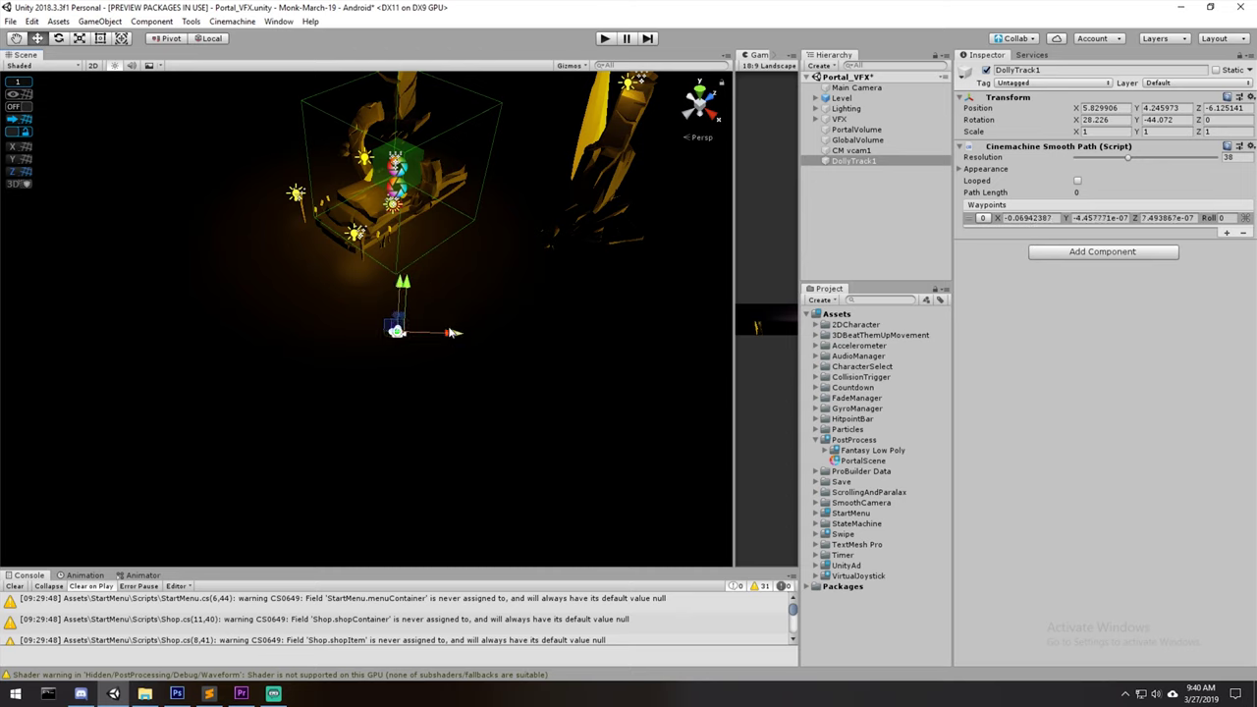
- Add waypoint 1 to DollyTrack1, move it along X to about -1.61, and activate the Rotate tool
click(1227, 234)
drag(547, 339, 305, 312)
middle_drag(305, 313, 447, 340)
scroll(440, 287, up, 10)
right_drag(447, 339, 428, 365)
key(e)
scroll(510, 411, down, 5)
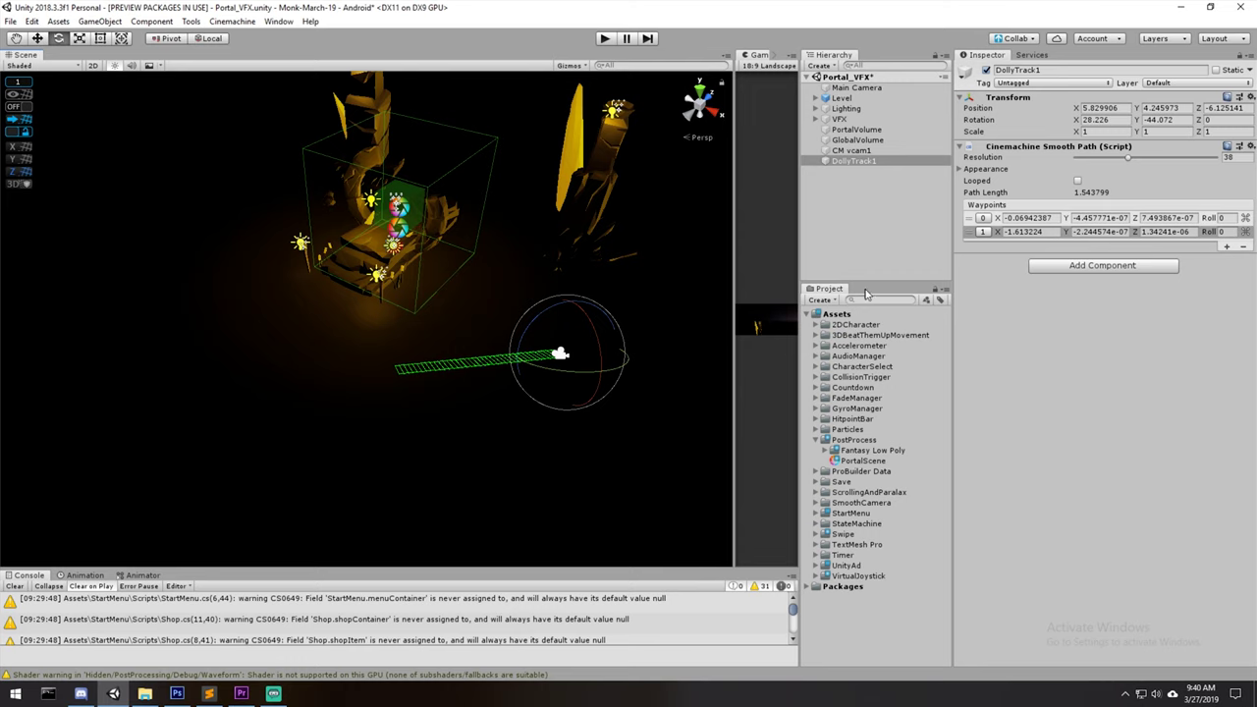
- Add waypoint 2 to DollyTrack1 after waypoint 1 and move it to about X -4.27, Z 1.56
click(993, 233)
scroll(495, 312, up, 3)
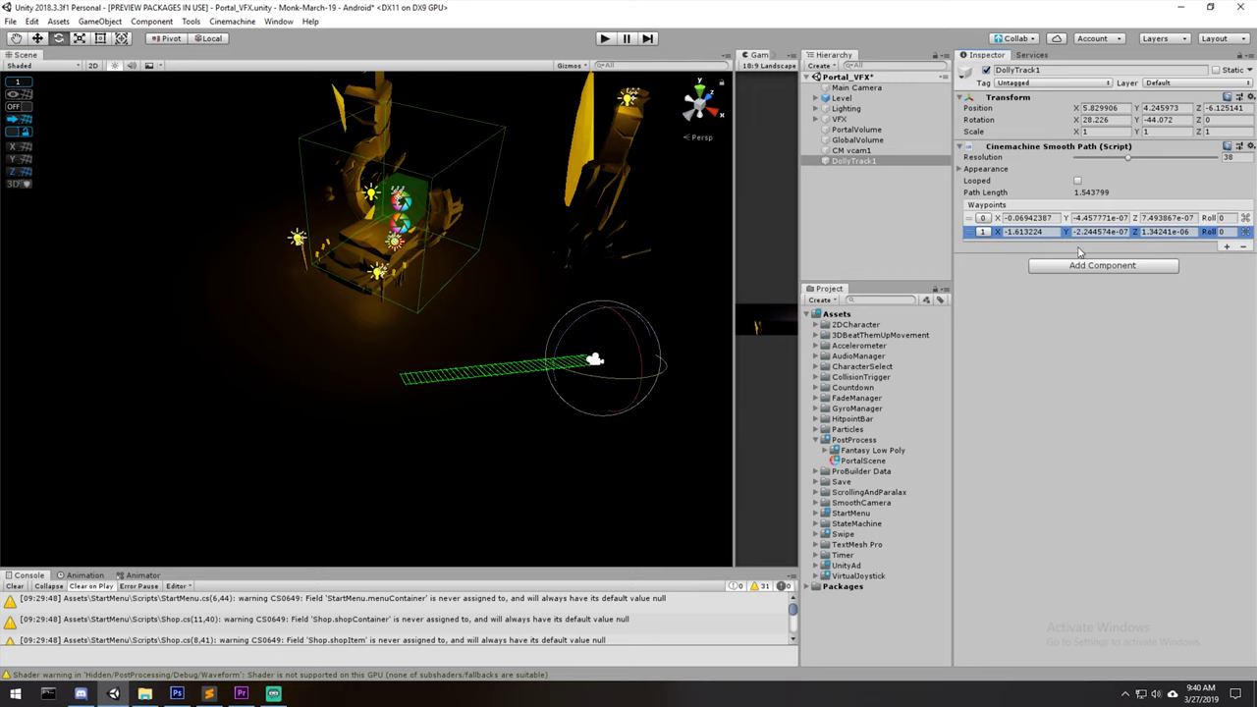
click(1227, 246)
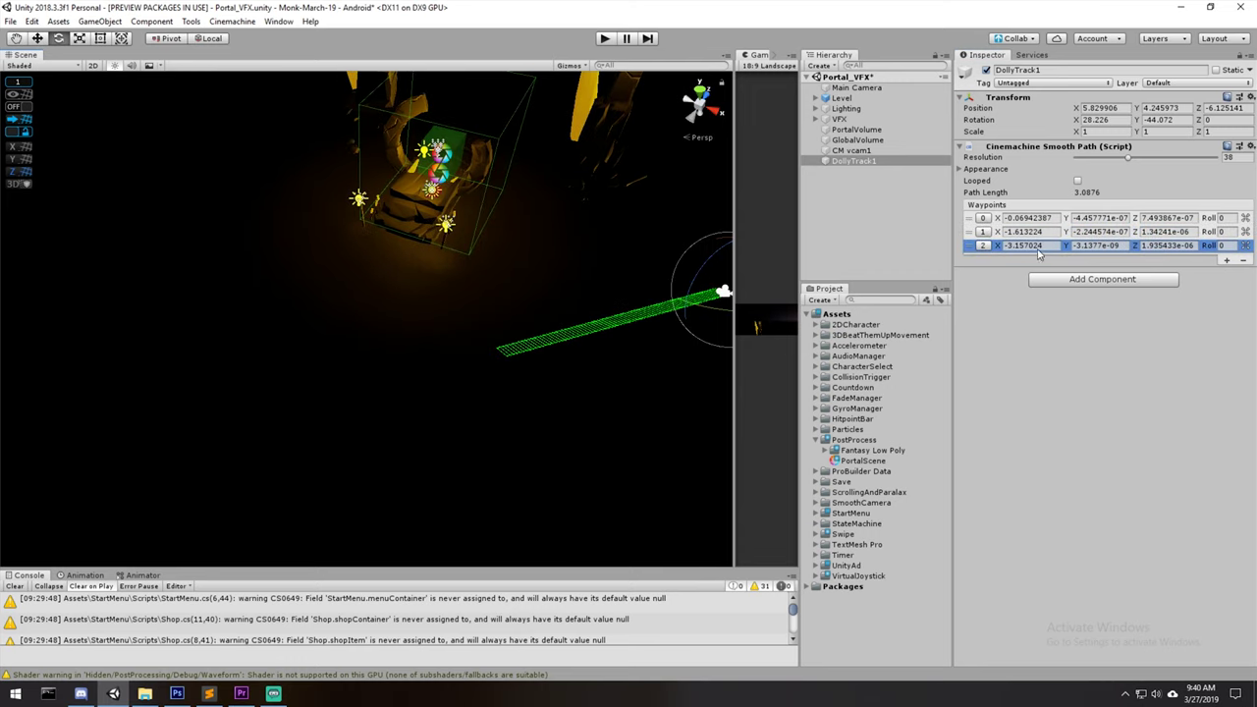
right_drag(570, 325, 596, 309)
key(w)
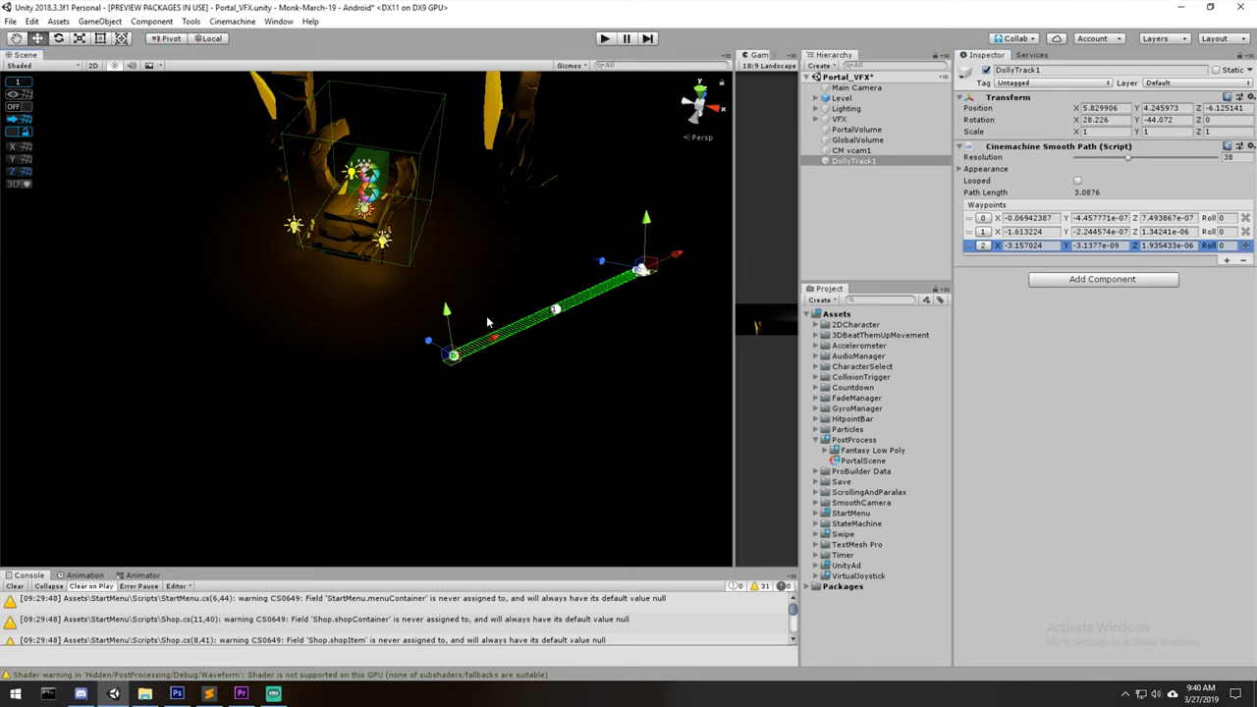
right_drag(460, 315, 558, 334)
drag(502, 387, 357, 390)
alt+drag(401, 313, 570, 230)
middle_drag(569, 229, 596, 250)
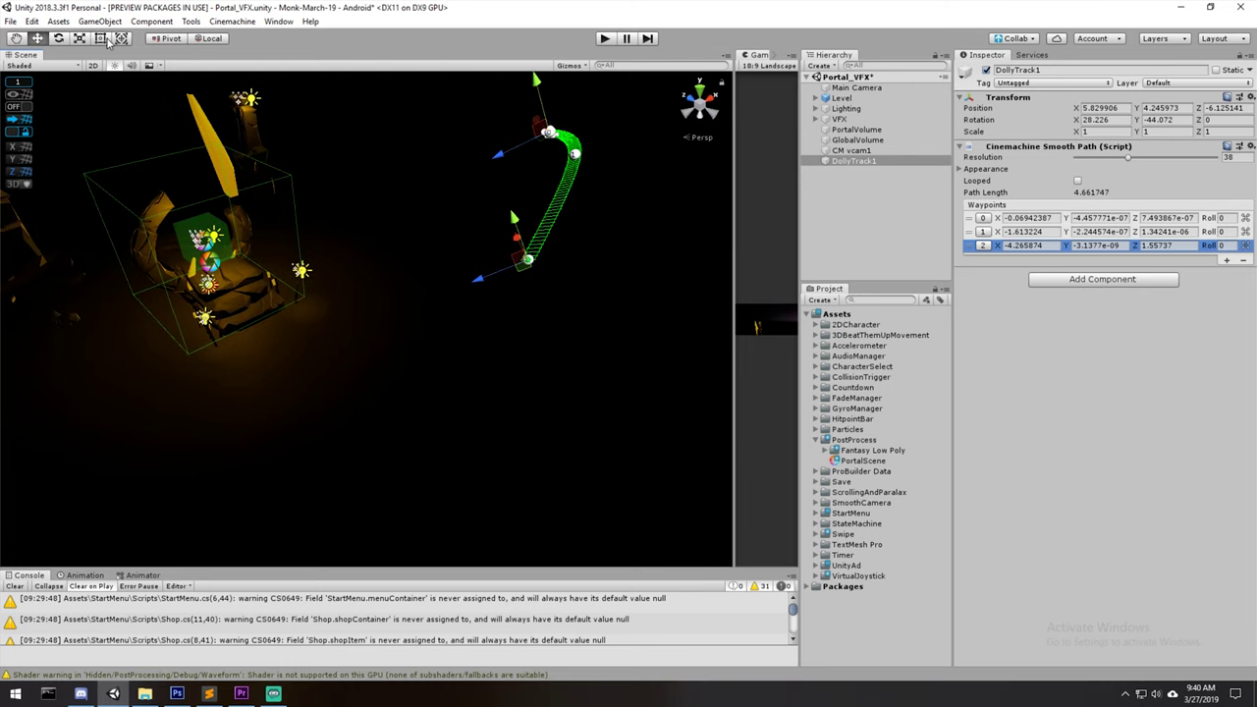
- Switch the handles to Global orientation and move waypoint 2 to about X -2.98, Y -0.83, Z 2.29
click(208, 41)
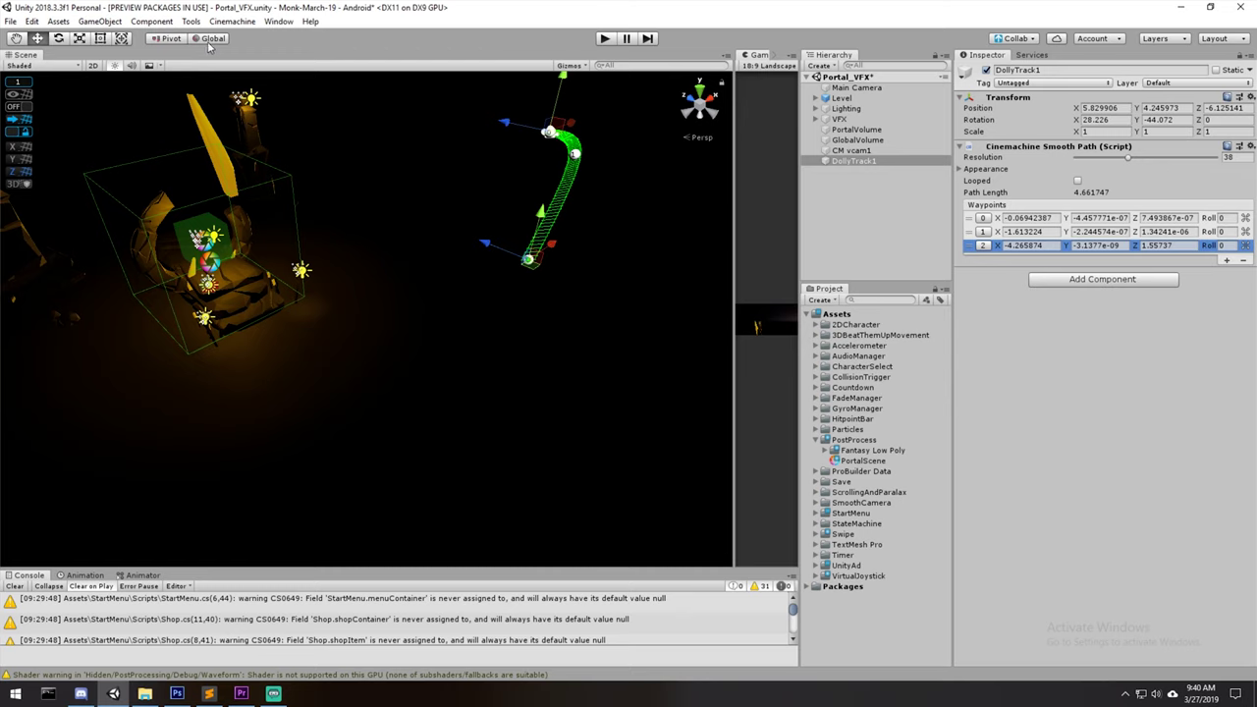
middle_drag(501, 211, 413, 168)
drag(388, 142, 382, 222)
middle_drag(382, 222, 555, 246)
alt+drag(555, 246, 431, 346)
middle_drag(431, 345, 441, 391)
alt+drag(441, 391, 461, 372)
middle_drag(460, 372, 424, 522)
alt+drag(424, 522, 527, 418)
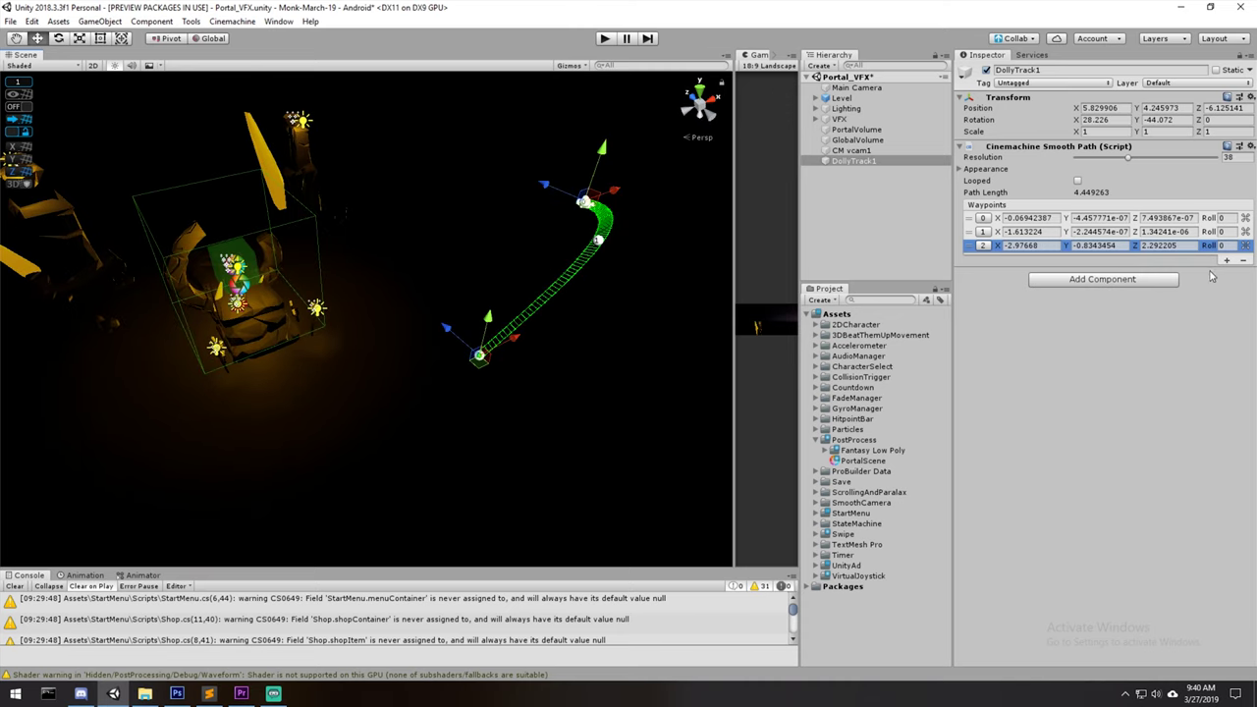
- Add waypoint 3 to DollyTrack1 and place it in front of the portal, at about X -2.90, Y -1.05, Z 5.73
click(1228, 260)
drag(370, 465, 334, 400)
alt+drag(418, 437, 376, 413)
middle_drag(376, 413, 292, 239)
scroll(468, 294, up, 5)
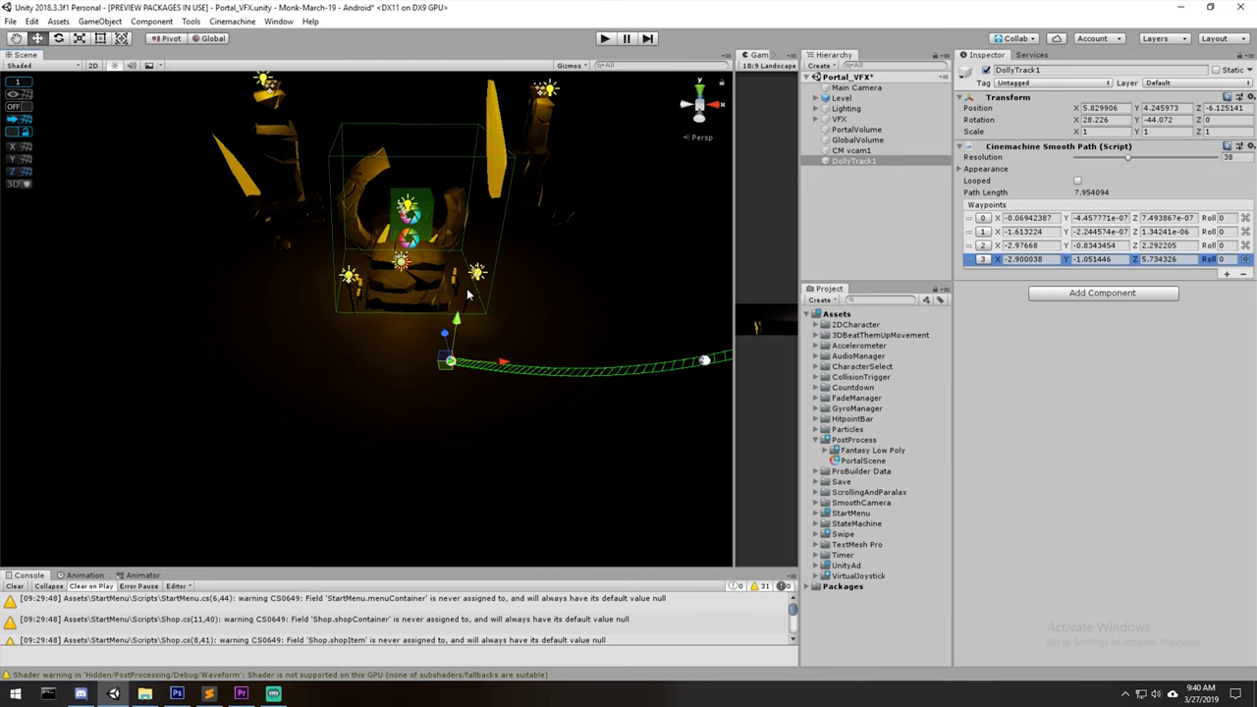
- Add waypoint 4 to DollyTrack1 and move it past the portal, to about X 3.94, Y 0.60, Z 12.66
alt+drag(512, 284, 525, 280)
click(1226, 274)
drag(349, 386, 655, 365)
scroll(423, 231, down, 5)
middle_drag(432, 324, 639, 296)
alt+drag(638, 290, 375, 372)
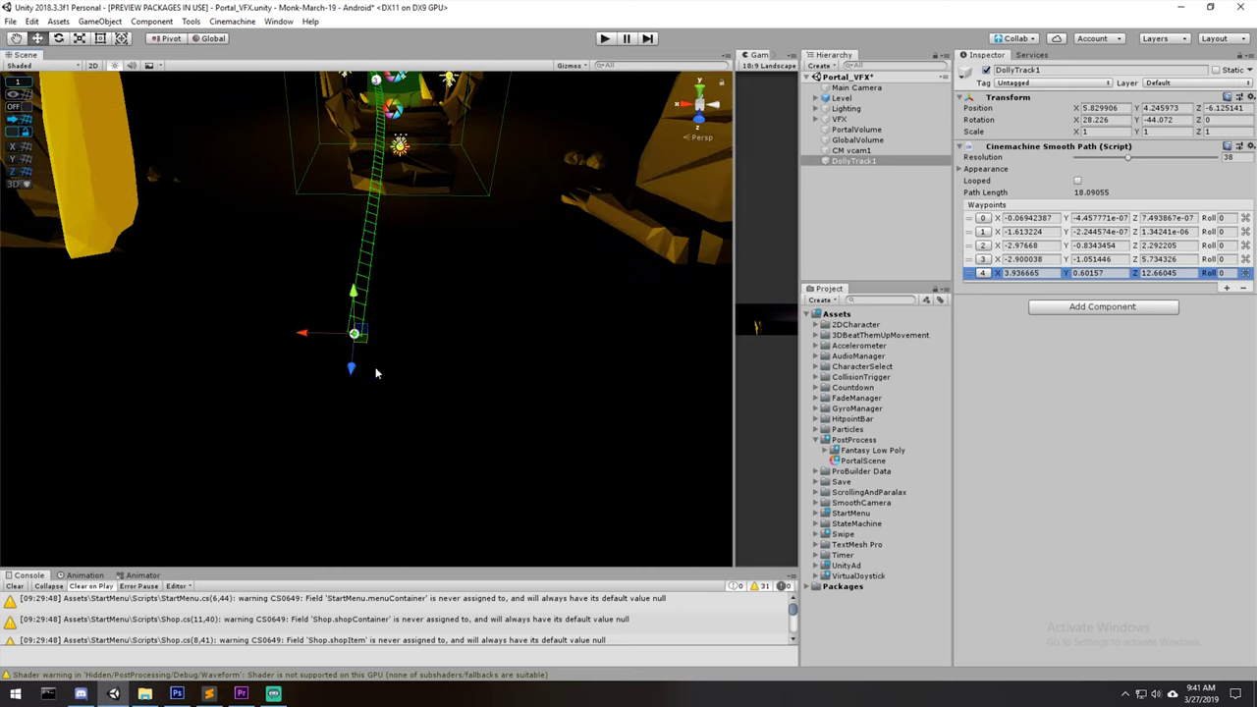
- Reselect waypoint 4 of DollyTrack1 and move it closer behind the portal, to about X 1.50, Y 2.45, Z 9.61
click(350, 312)
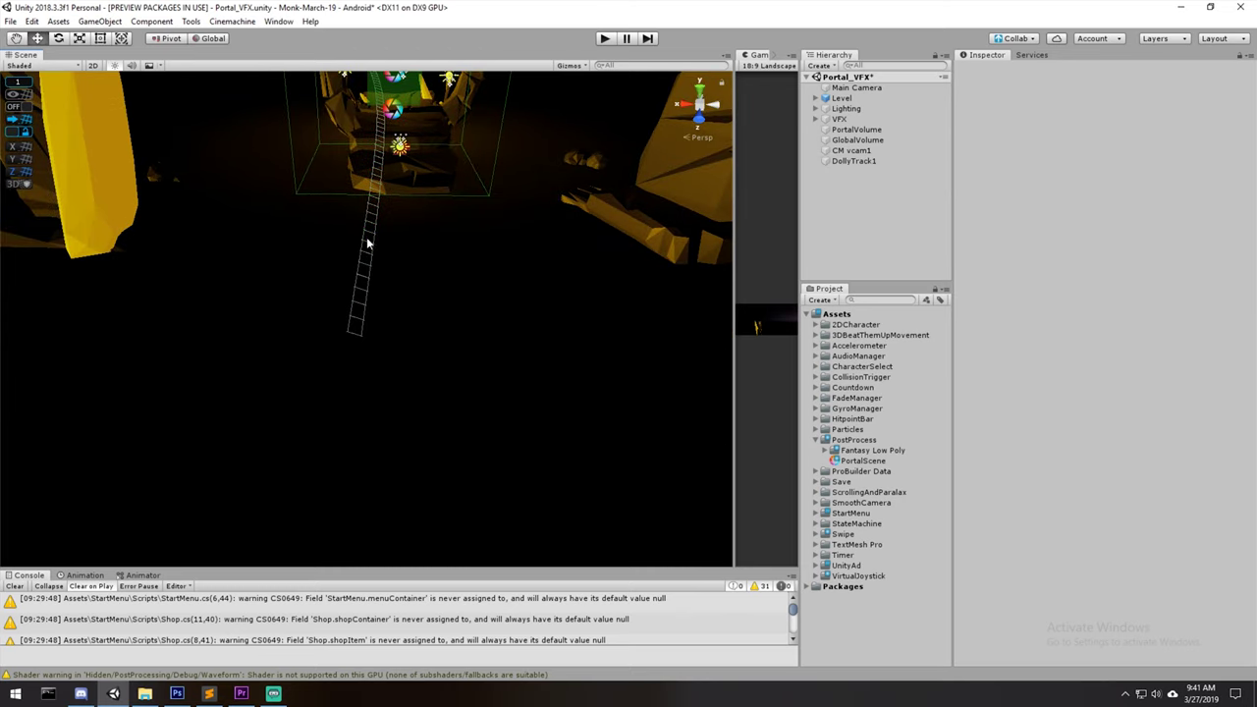
click(864, 162)
click(981, 273)
drag(424, 290, 384, 134)
middle_drag(384, 135, 393, 267)
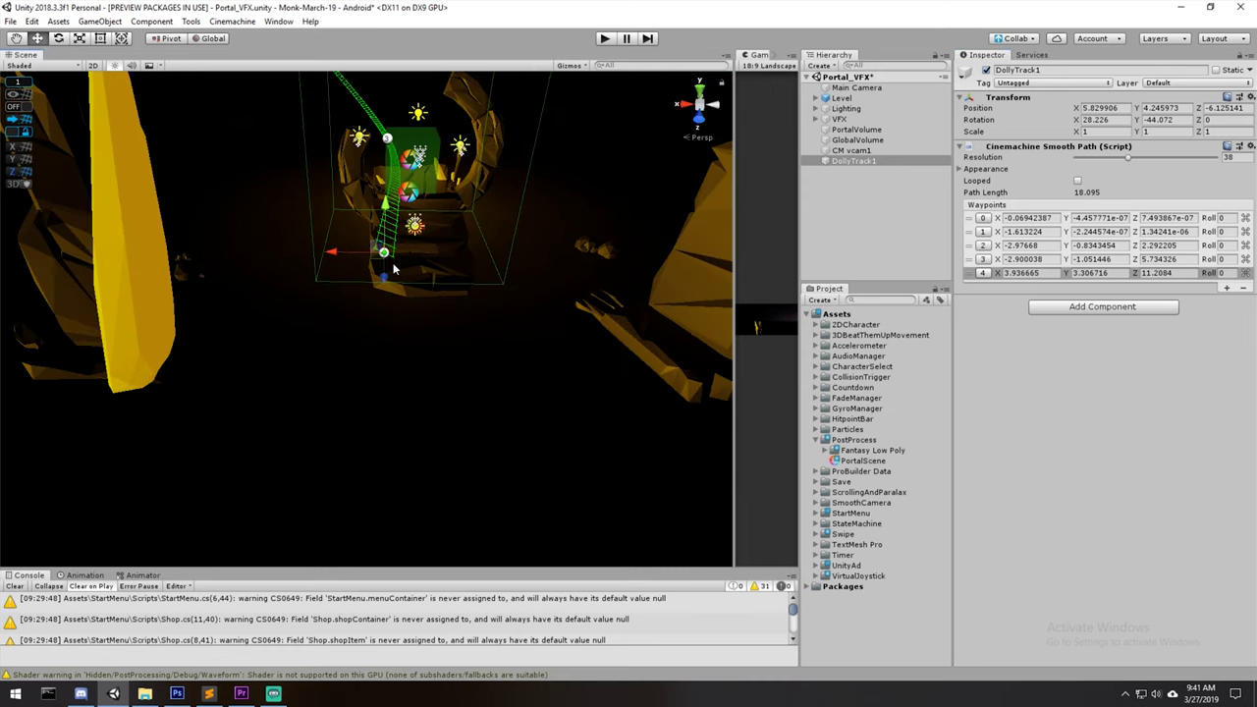
drag(384, 257, 419, 175)
middle_drag(419, 175, 385, 324)
scroll(379, 231, up, 3)
right_drag(433, 276, 393, 256)
middle_drag(435, 175, 412, 108)
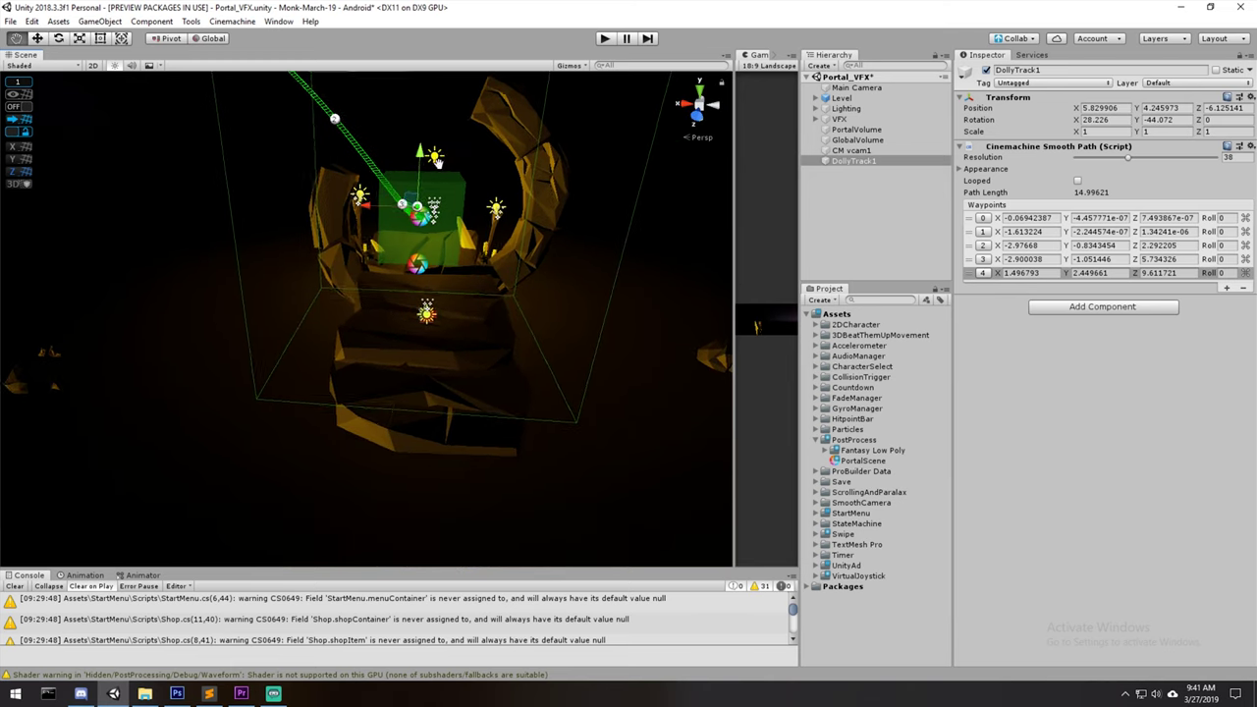
- Raise waypoint 3 slightly and reposition waypoint 2 of DollyTrack1 to reshape the curve leading to the portal
middle_drag(420, 305, 414, 450)
click(398, 293)
drag(398, 247, 398, 211)
scroll(405, 241, down, 3)
click(332, 208)
drag(338, 203, 407, 286)
- Select CM vcam1 and expand its Tracked Dolly body settings
click(851, 150)
alt+drag(585, 269, 474, 262)
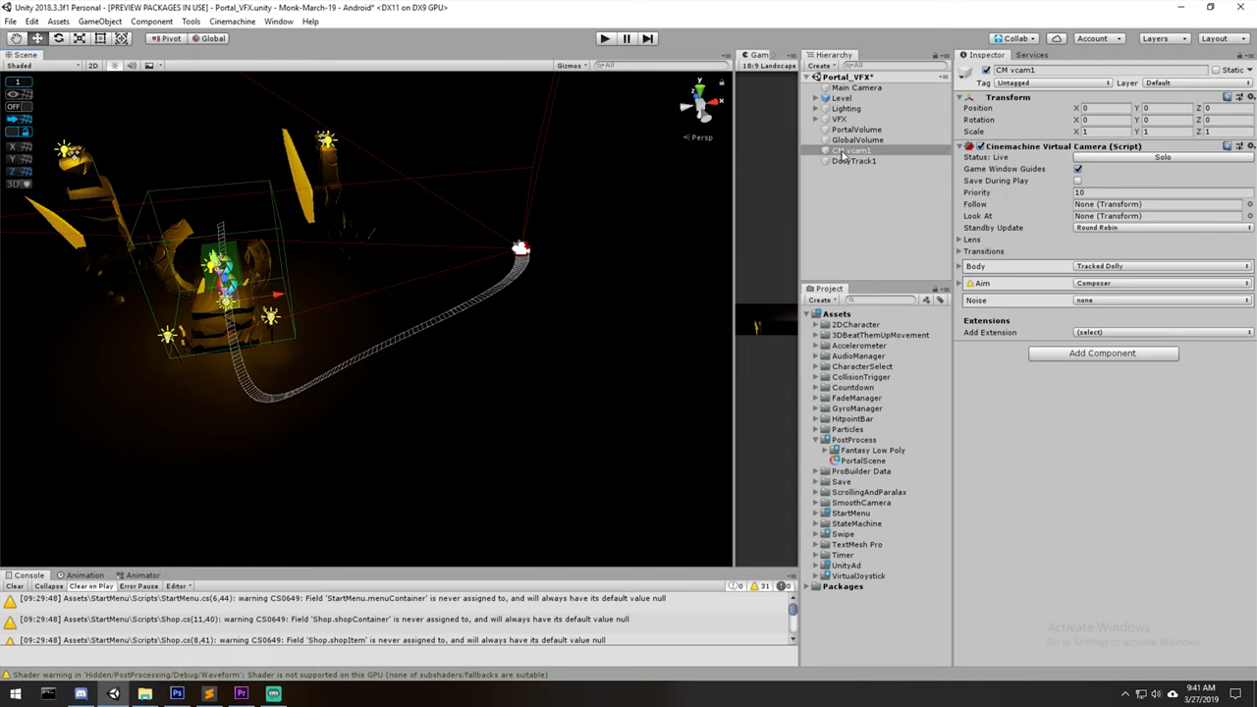
click(960, 266)
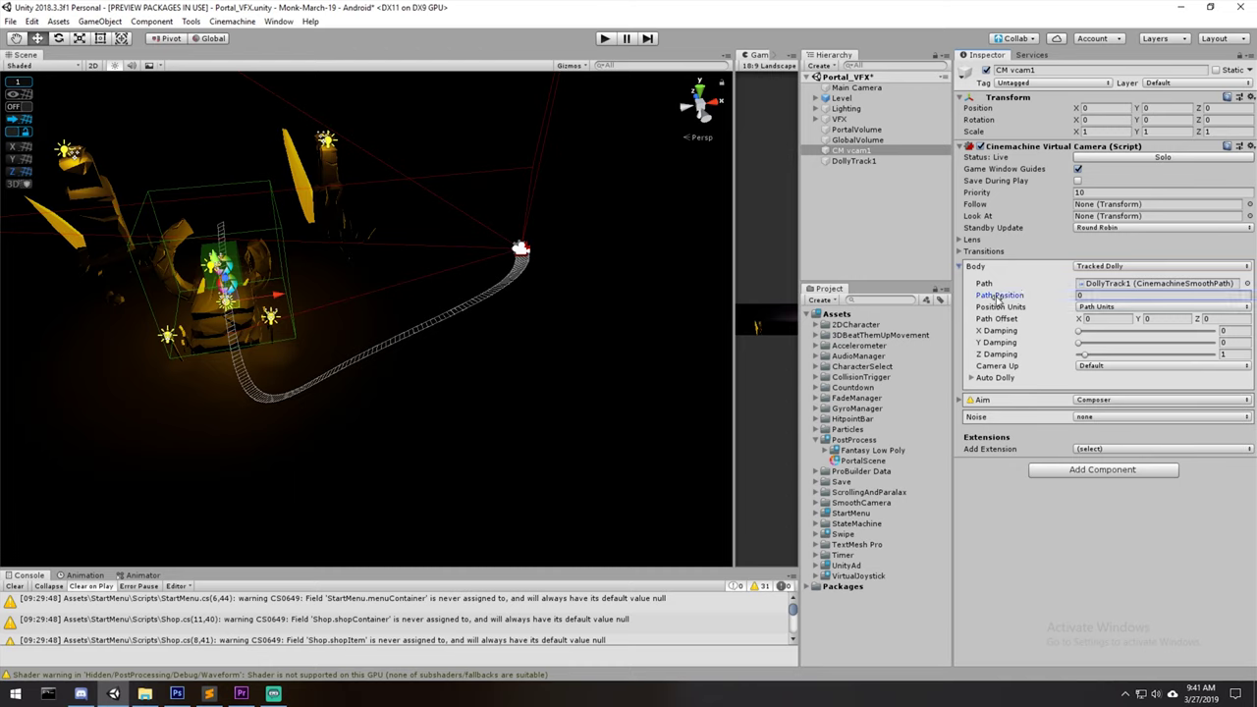
- Preview CM vcam1 along the track by setting its Path Position to 1 and to 2
drag(1004, 297, 965, 292)
text(1)
middle_drag(617, 167, 556, 270)
scroll(449, 472, up, 3)
middle_drag(460, 453, 500, 357)
click(1103, 294)
text(2)
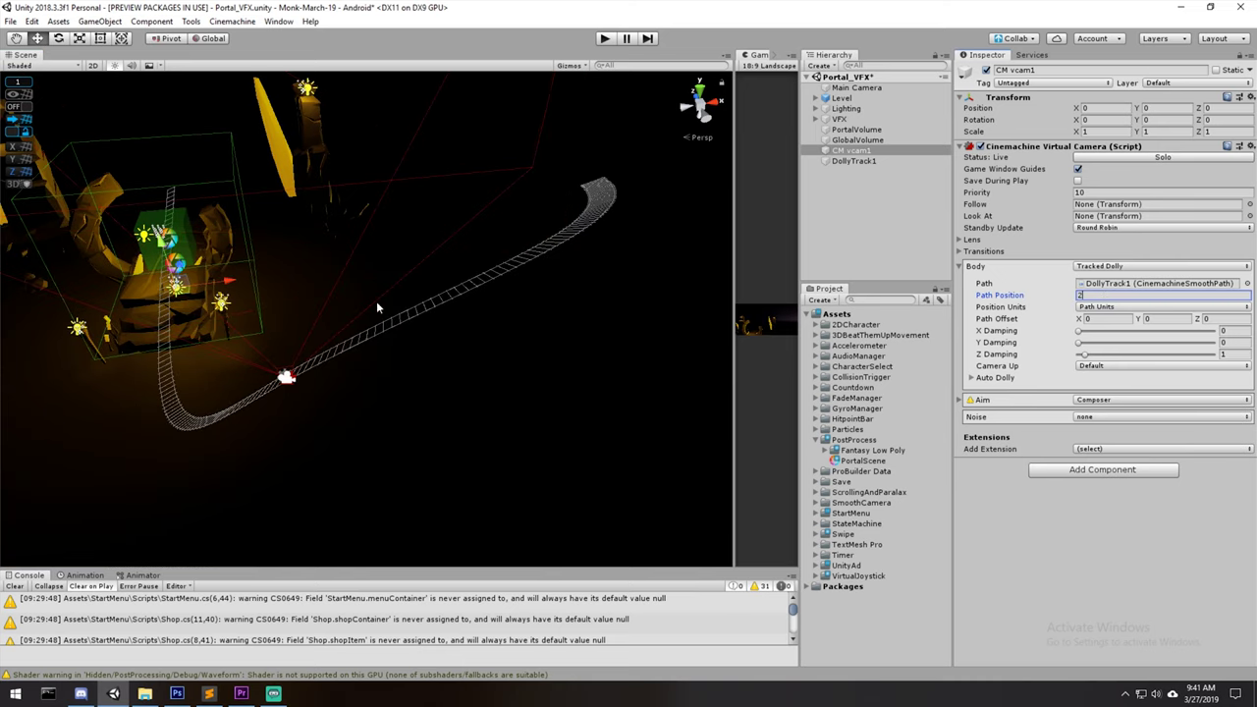
middle_drag(298, 361, 501, 349)
- Set CM vcam1's Path Position to 4 to check the track's end, and return it to 0
click(1101, 294)
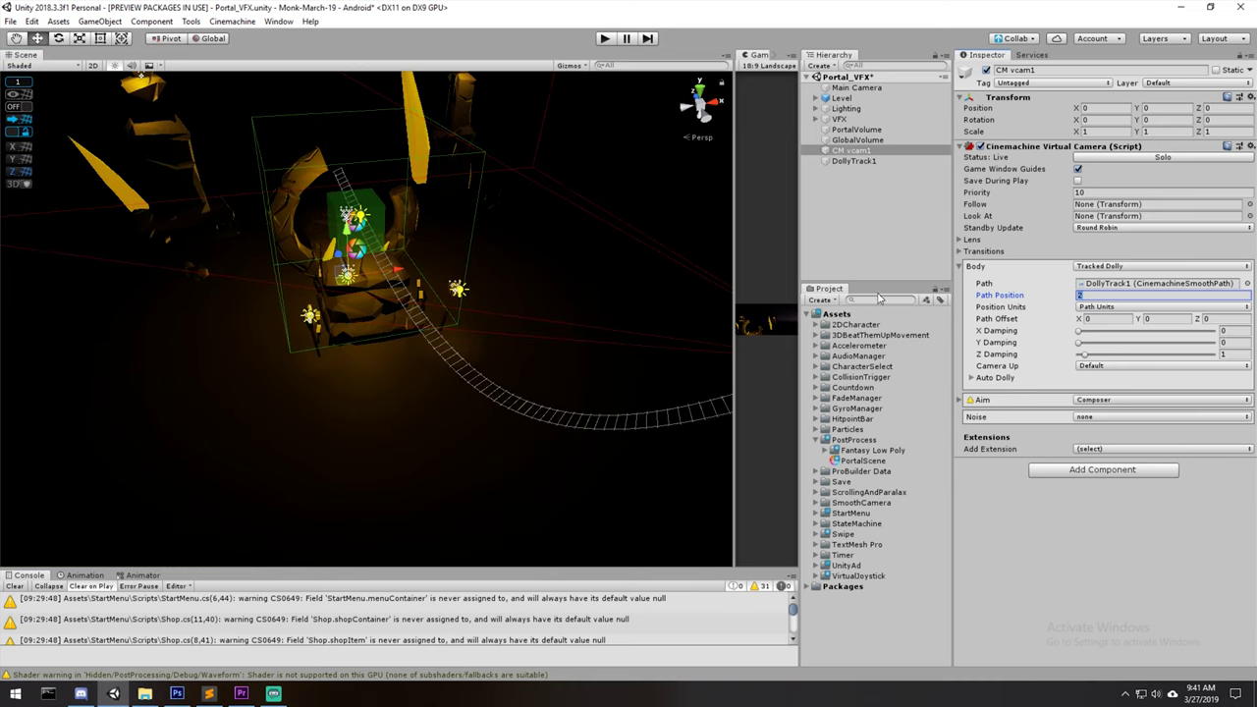
text(3)
key(BackSpace)
text(4)
alt+drag(431, 176, 375, 230)
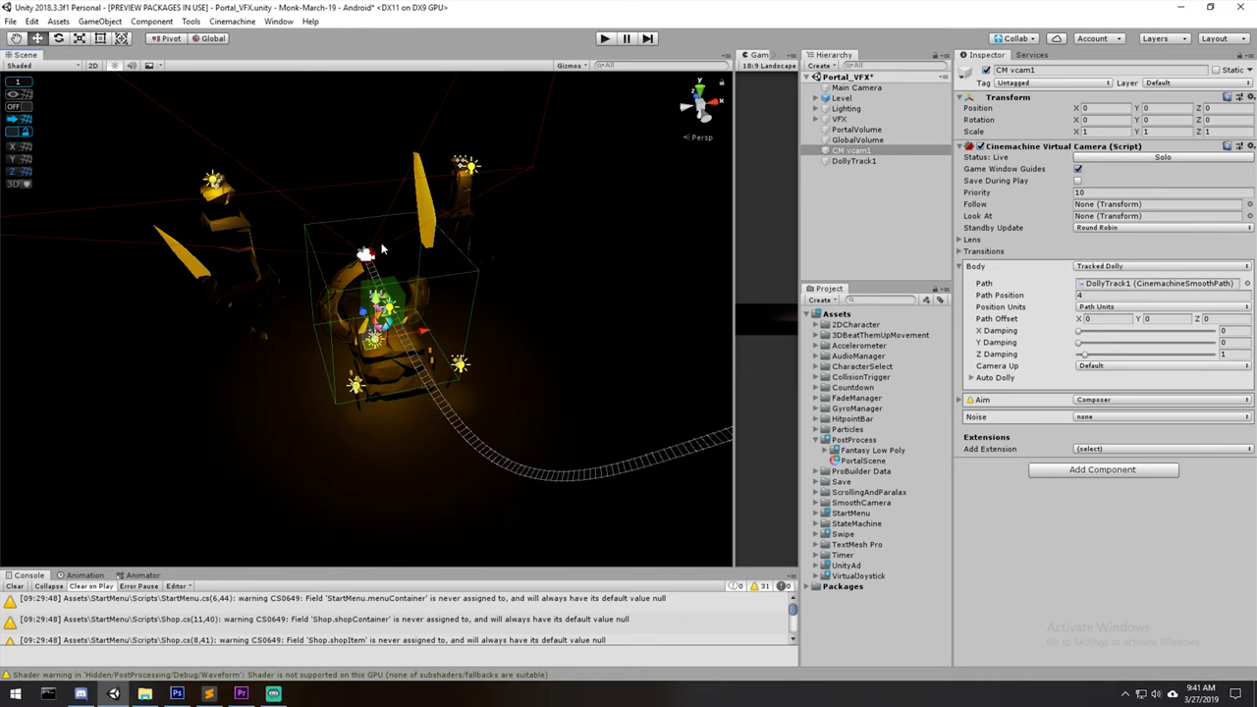
scroll(490, 298, down, 2)
mouse_move(490, 298)
middle_down()
mouse_move(257, 274)
mouse_move(472, 290)
middle_up()
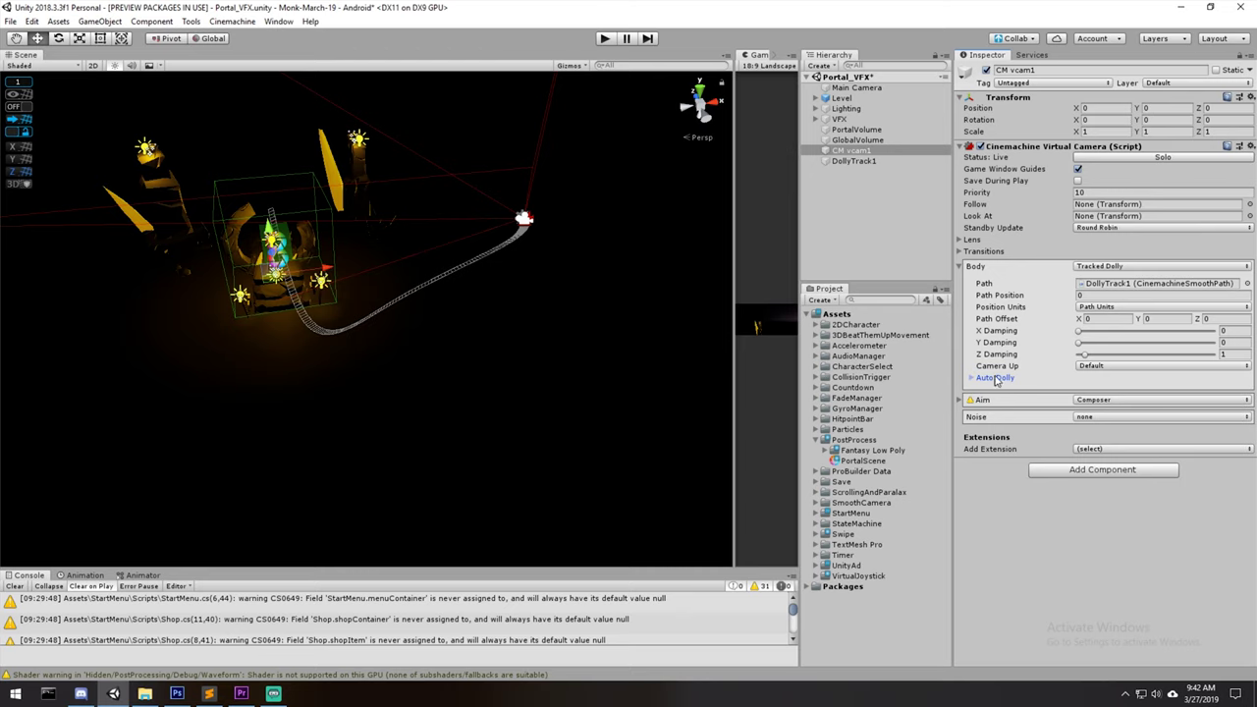
- Expand the Auto Dolly settings of CM vcam1 and enable Auto Dolly
click(995, 378)
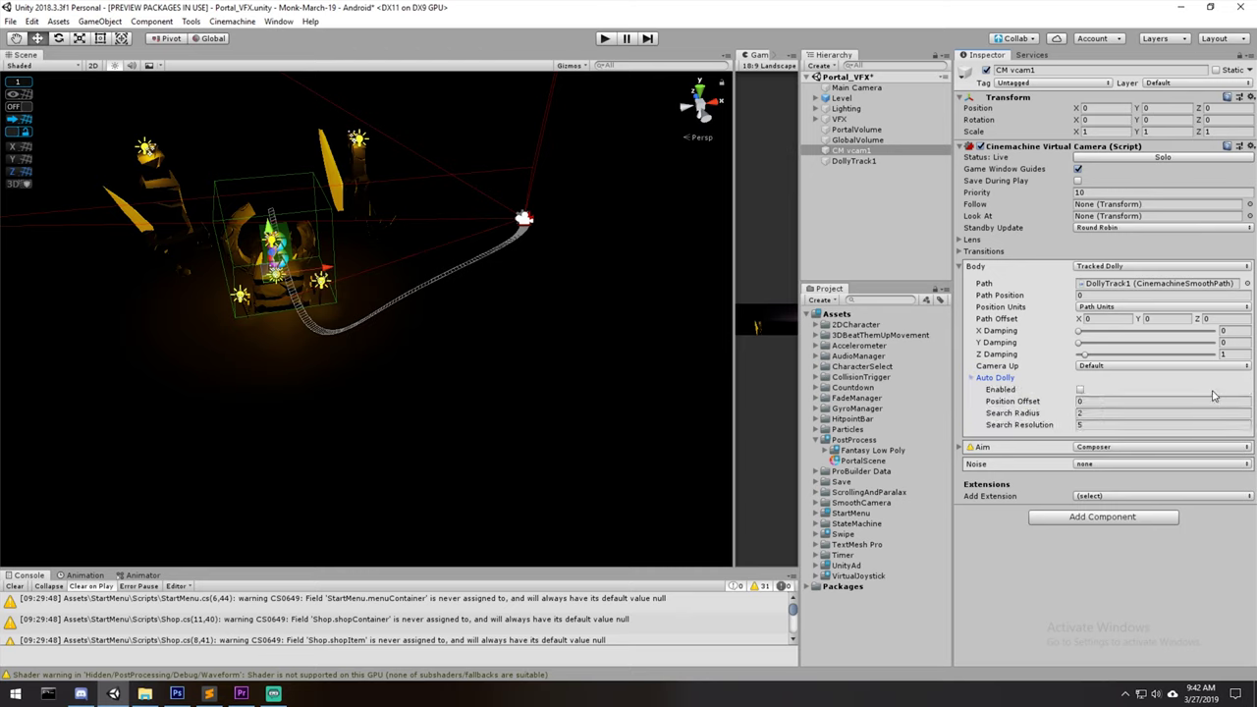
click(1079, 390)
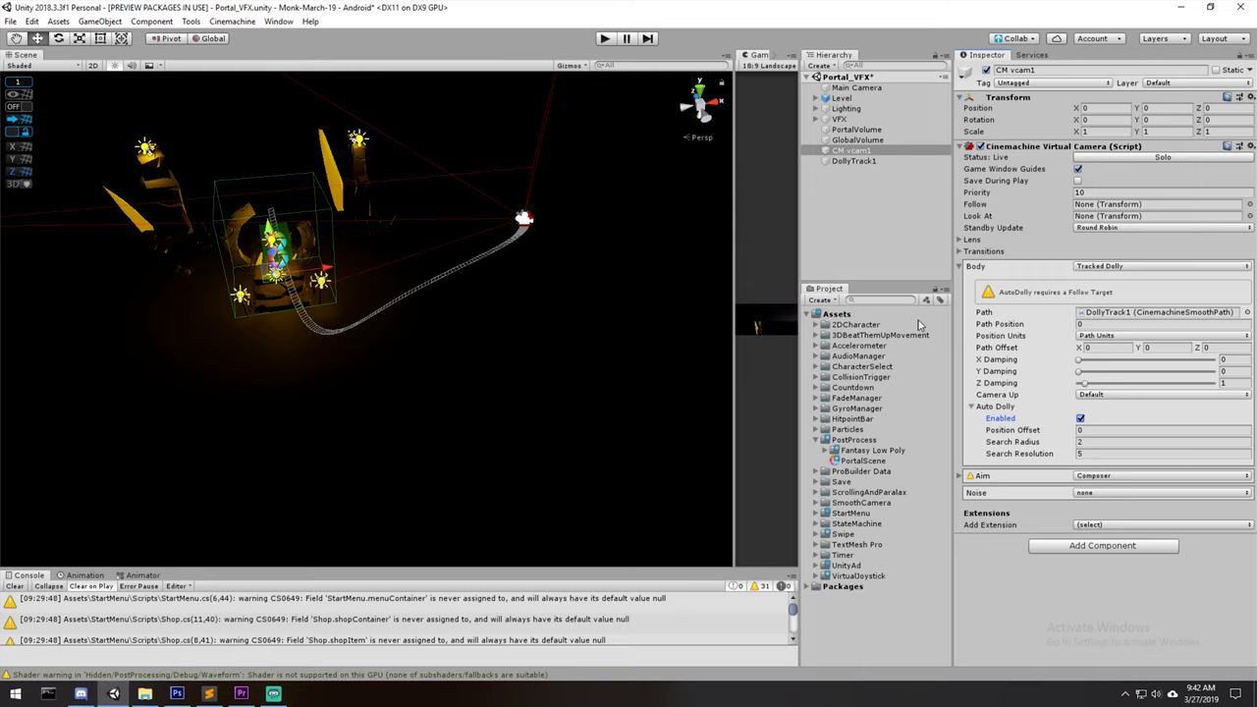
- Examine the dolly track's curve around the portal and the camera's place on it from several angles
alt+drag(447, 239, 665, 483)
middle_drag(336, 299, 507, 420)
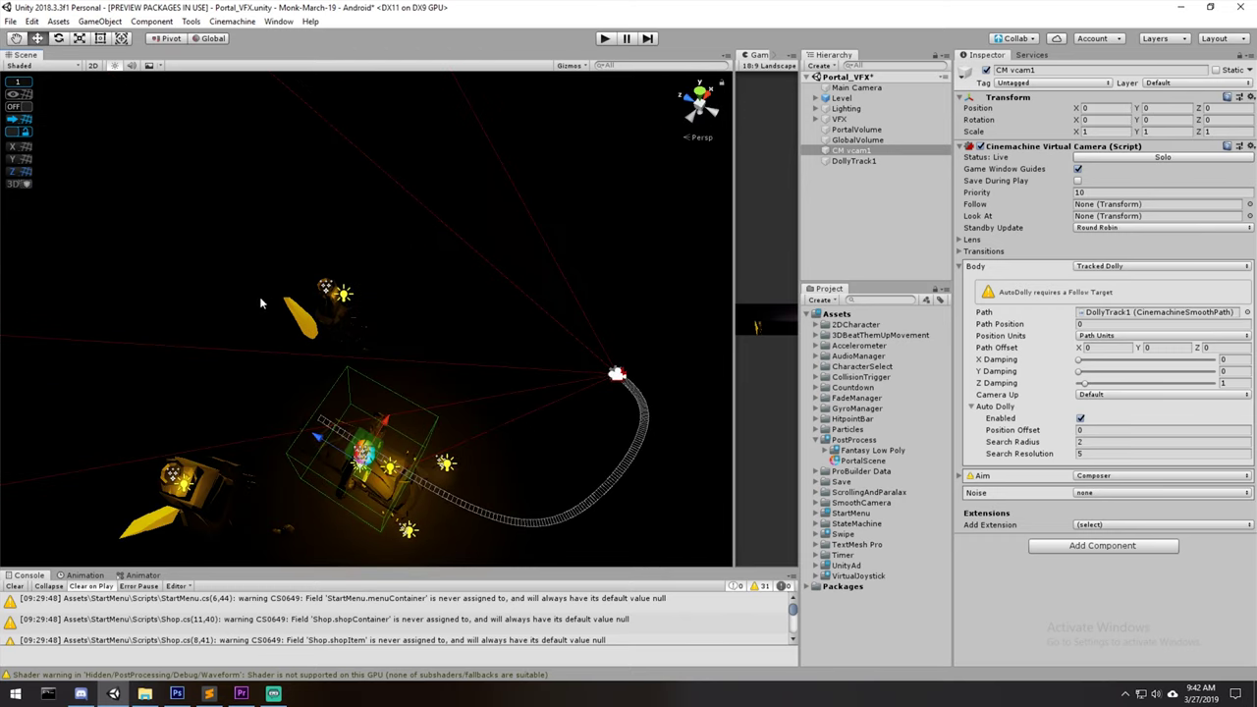
middle_drag(603, 404, 568, 349)
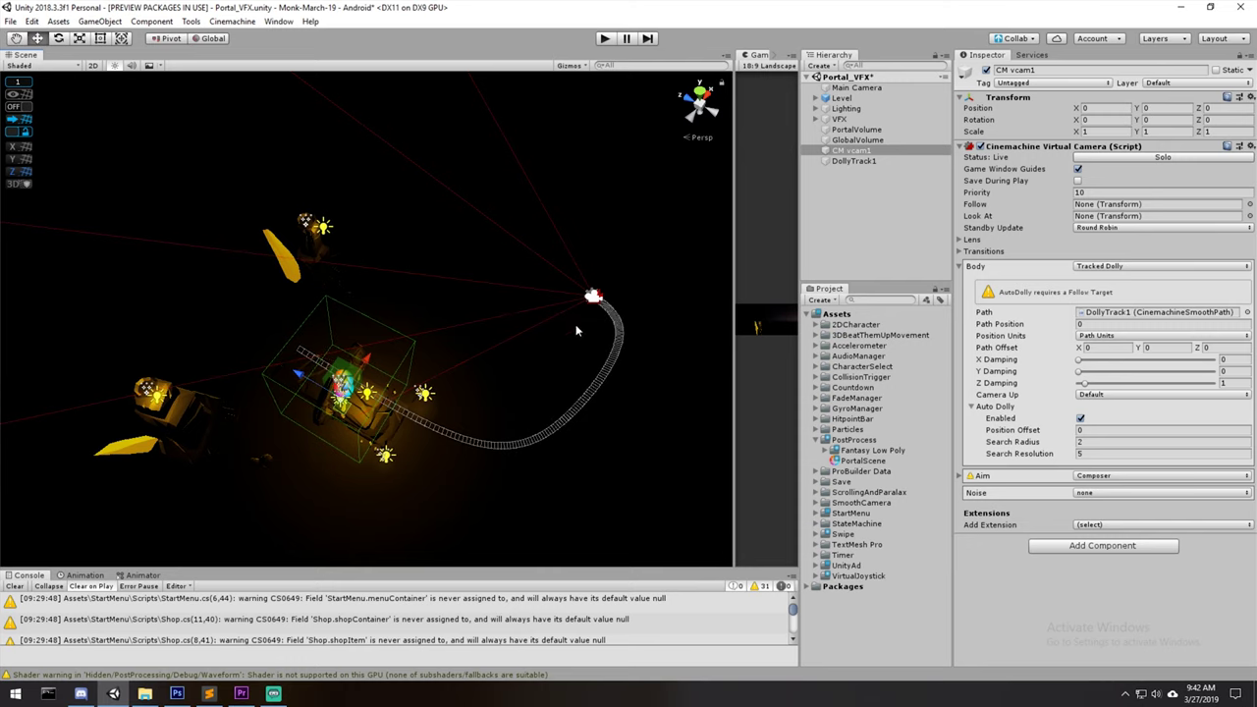
right_drag(442, 325, 579, 342)
middle_drag(579, 341, 613, 384)
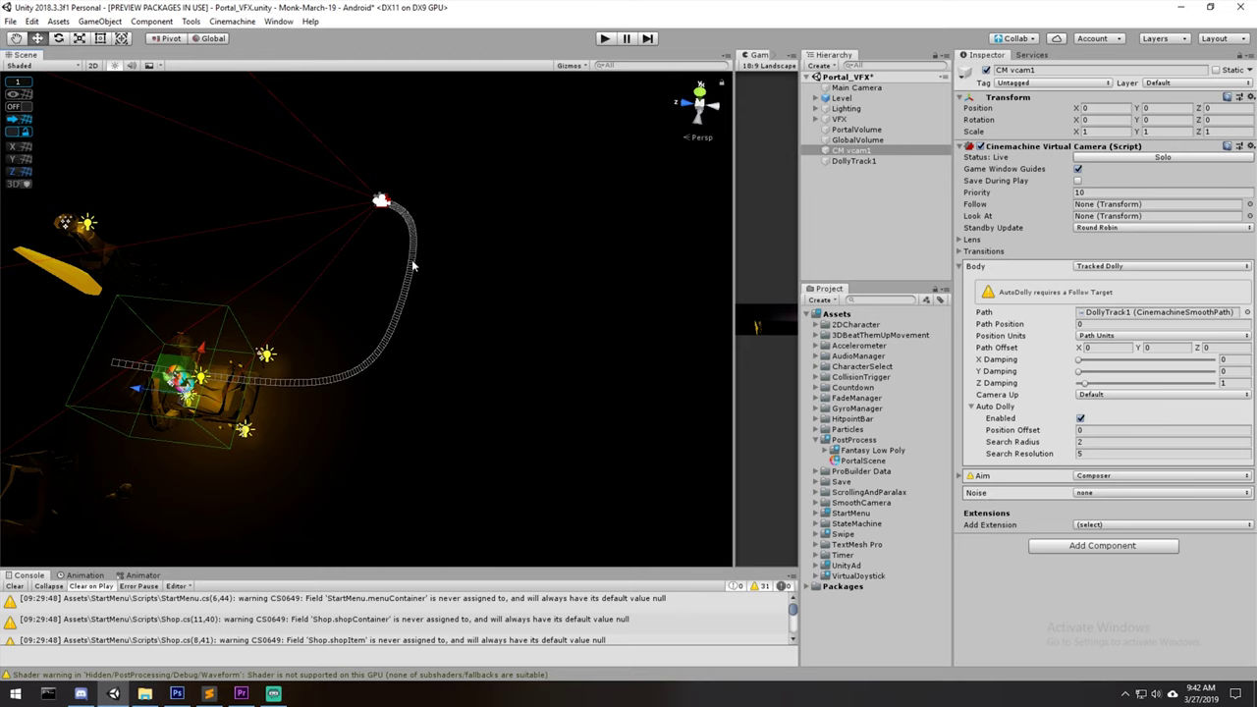
alt+drag(395, 359, 503, 339)
middle_drag(538, 365, 493, 332)
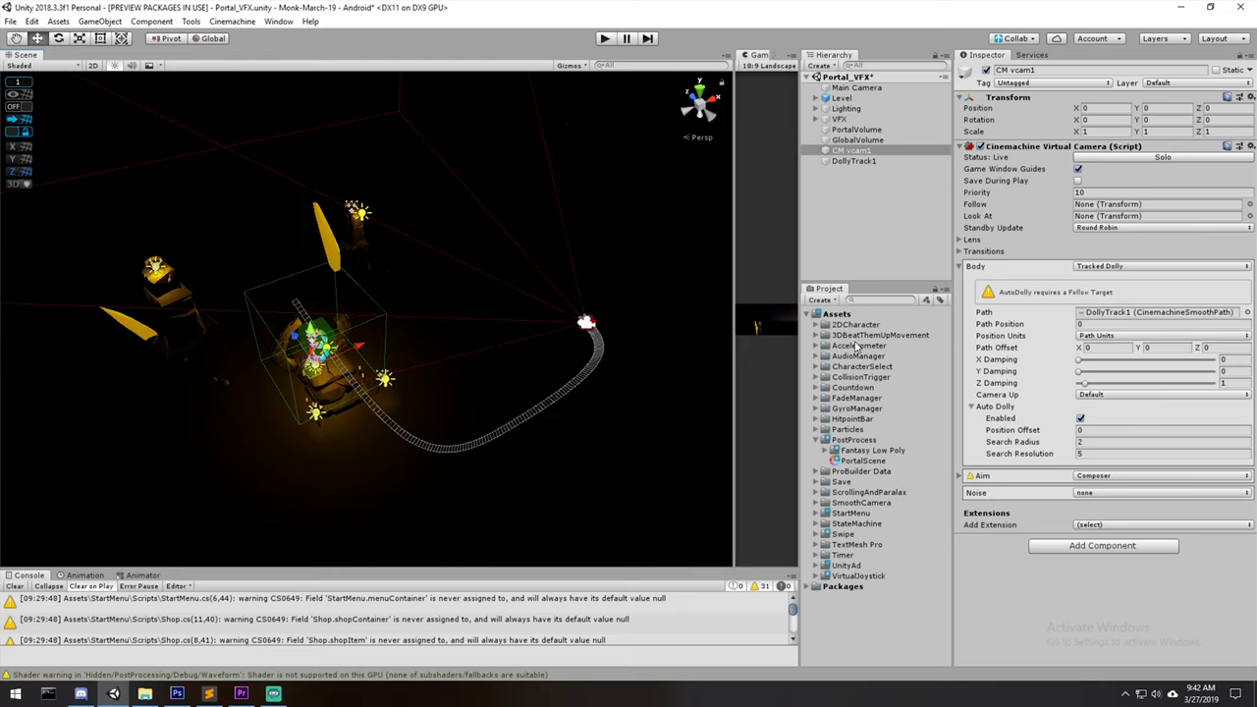
mouse_move(1004, 326)
mouse_down()
mouse_move(1089, 323)
mouse_move(1004, 324)
mouse_up()
- Create an empty GameObject near the portal and name it LookAt
scroll(385, 412, up, 5)
middle_drag(385, 412, 494, 307)
alt+drag(494, 307, 602, 248)
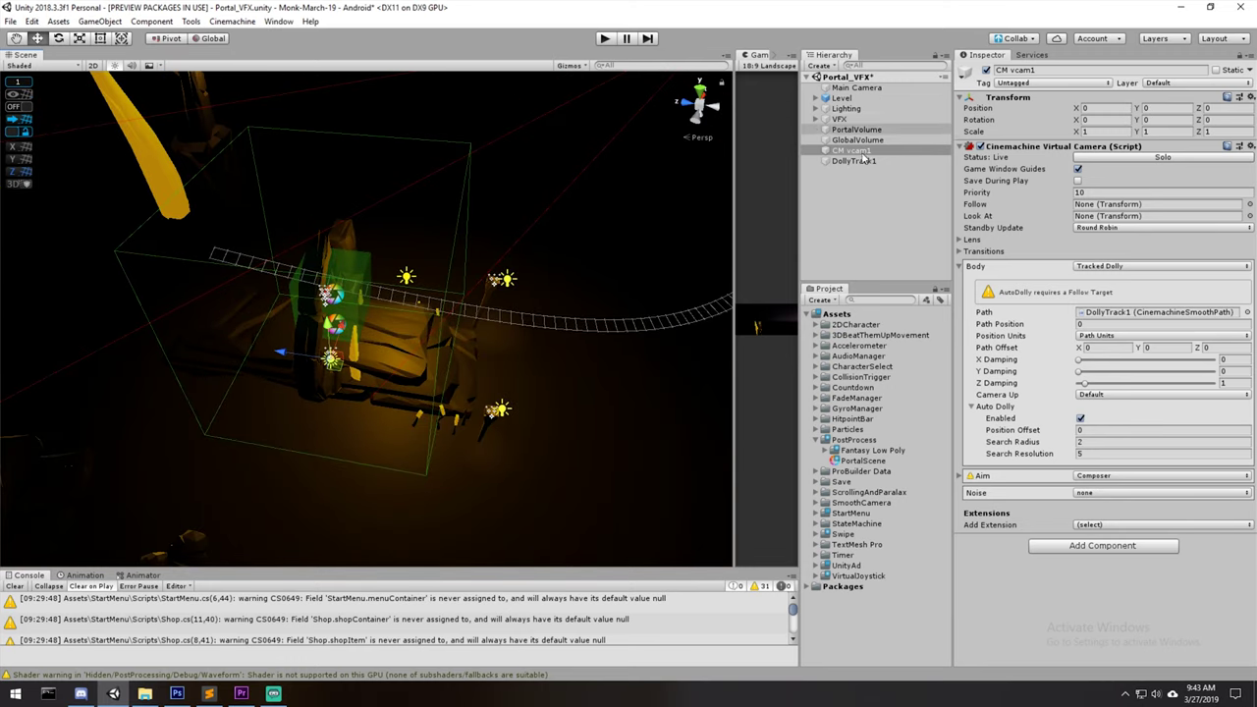
right_click(888, 204)
click(923, 300)
click(857, 171)
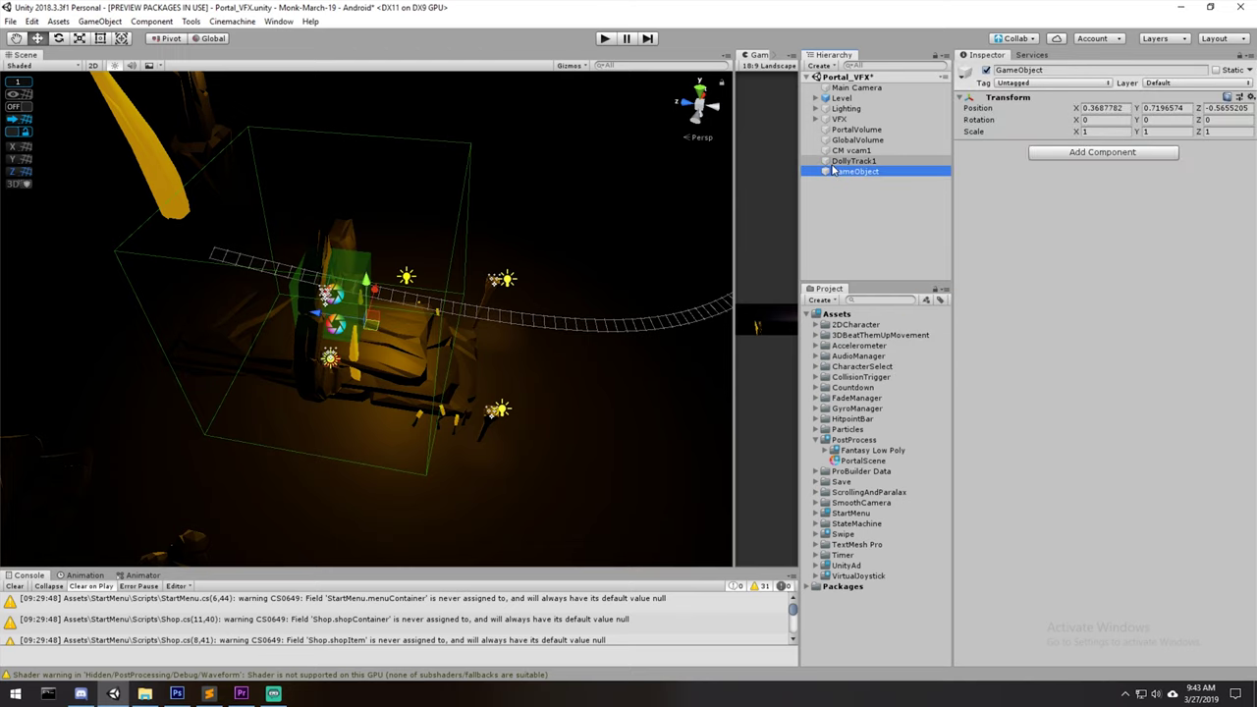
text(LookAt)
key(Return)
middle_drag(451, 344, 452, 362)
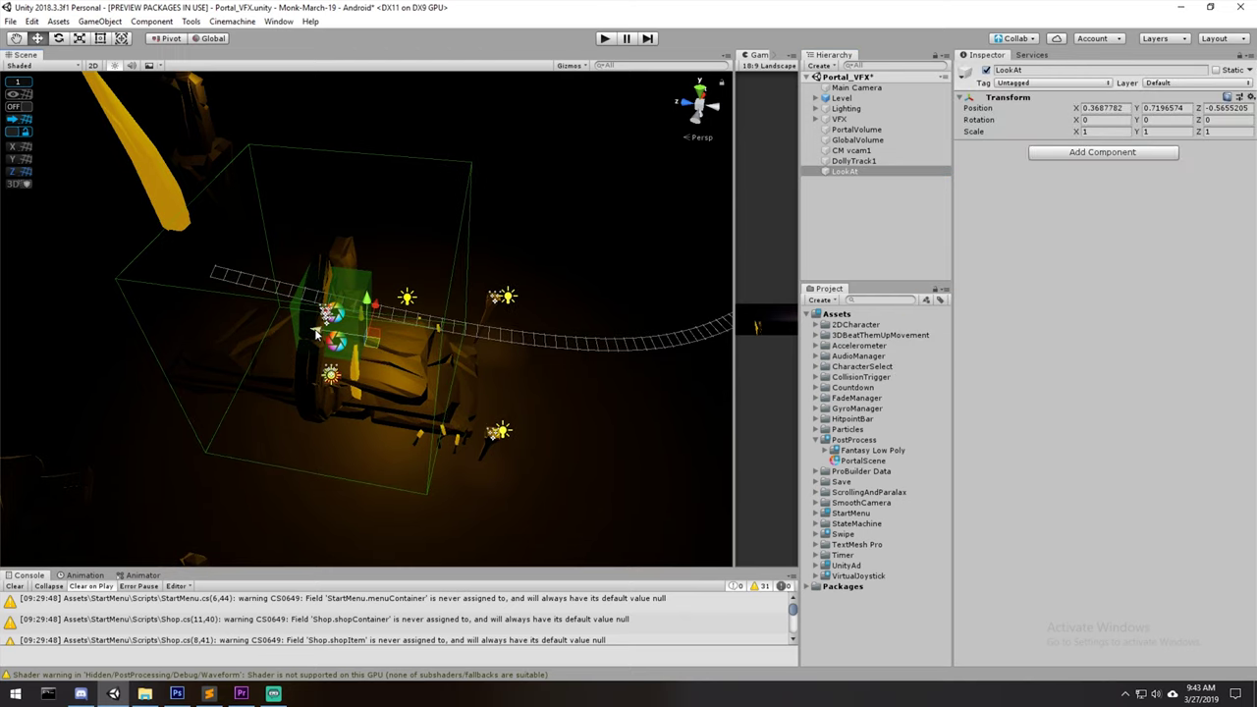
- Move the LookAt object behind the portal, to about X 0.31, Y 1.33, Z 2.24
drag(214, 324, 172, 318)
drag(214, 280, 270, 294)
middle_drag(270, 295, 286, 321)
alt+drag(284, 321, 422, 291)
alt+drag(552, 359, 404, 199)
middle_drag(404, 200, 386, 180)
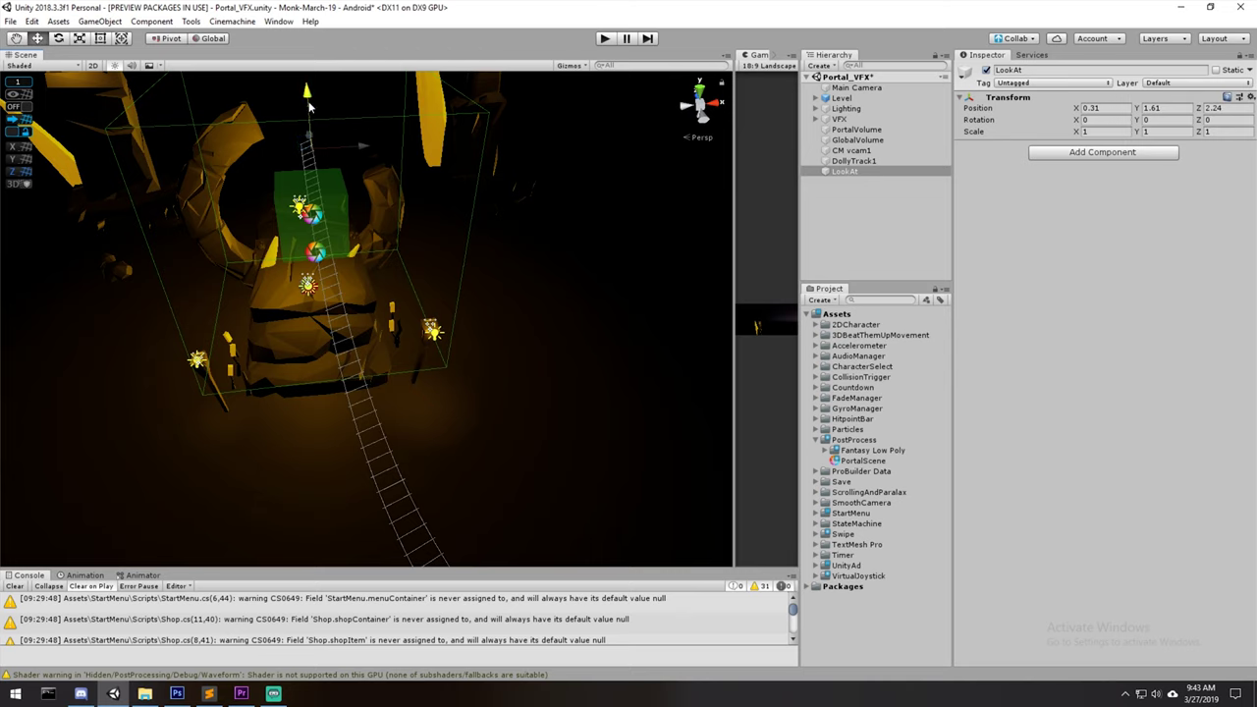
- Give the LookAt object a red label icon and raise it slightly above the end of the track
click(966, 75)
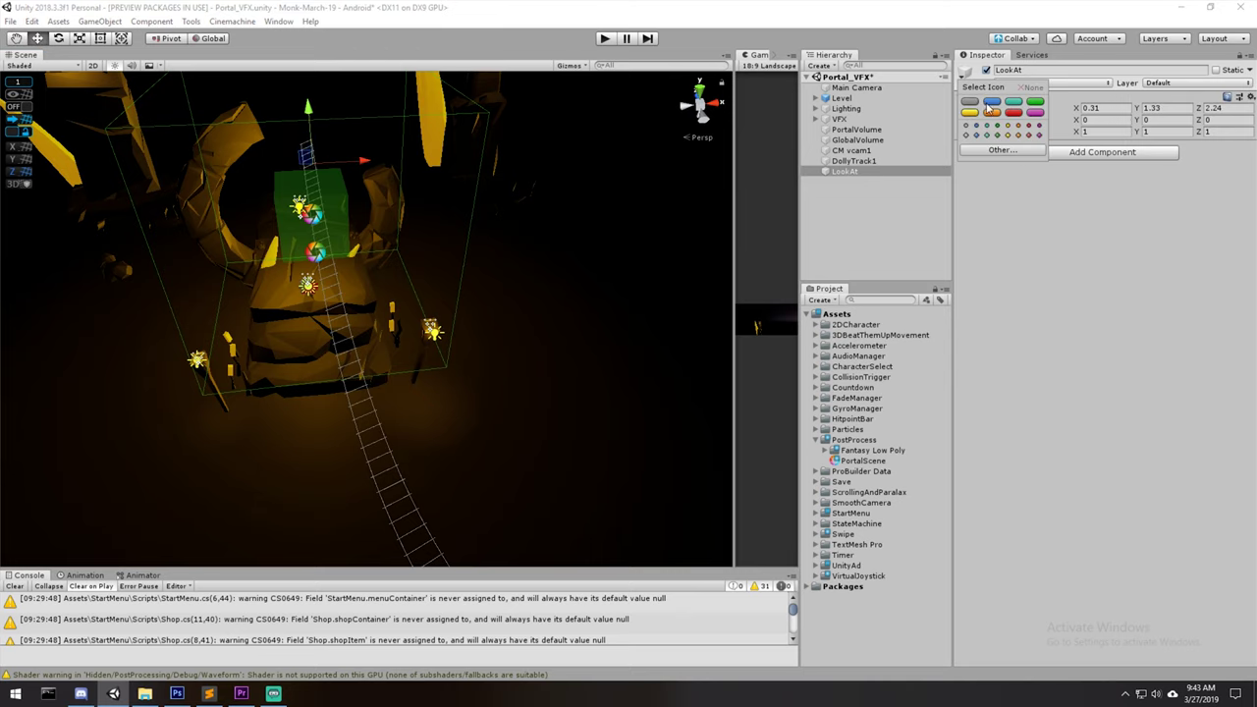
click(1014, 113)
drag(299, 107, 301, 67)
middle_drag(466, 141, 499, 160)
scroll(499, 160, down, 4)
- Assign the LookAt object as CM vcam1's Look At target and widen the Game view
click(869, 152)
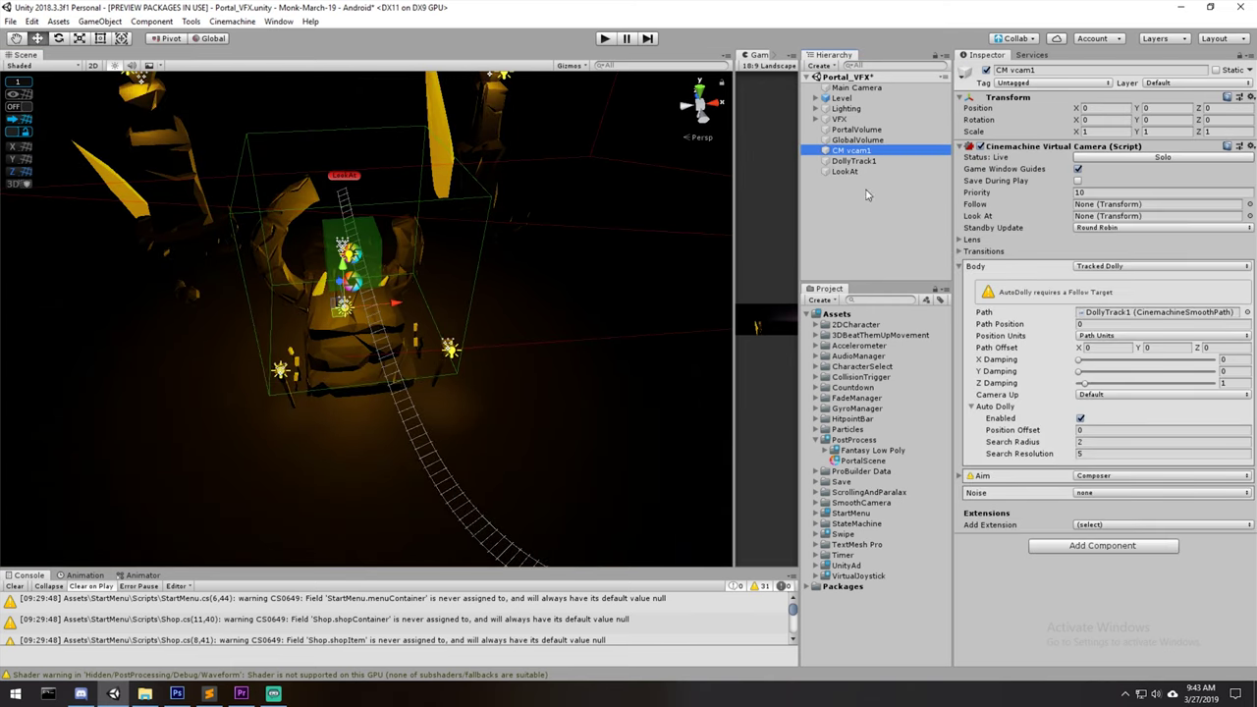
mouse_move(1102, 225)
mouse_down()
mouse_move(1108, 200)
mouse_move(1109, 216)
mouse_up()
scroll(642, 311, down, 3)
middle_drag(642, 311, 551, 279)
drag(735, 240, 214, 248)
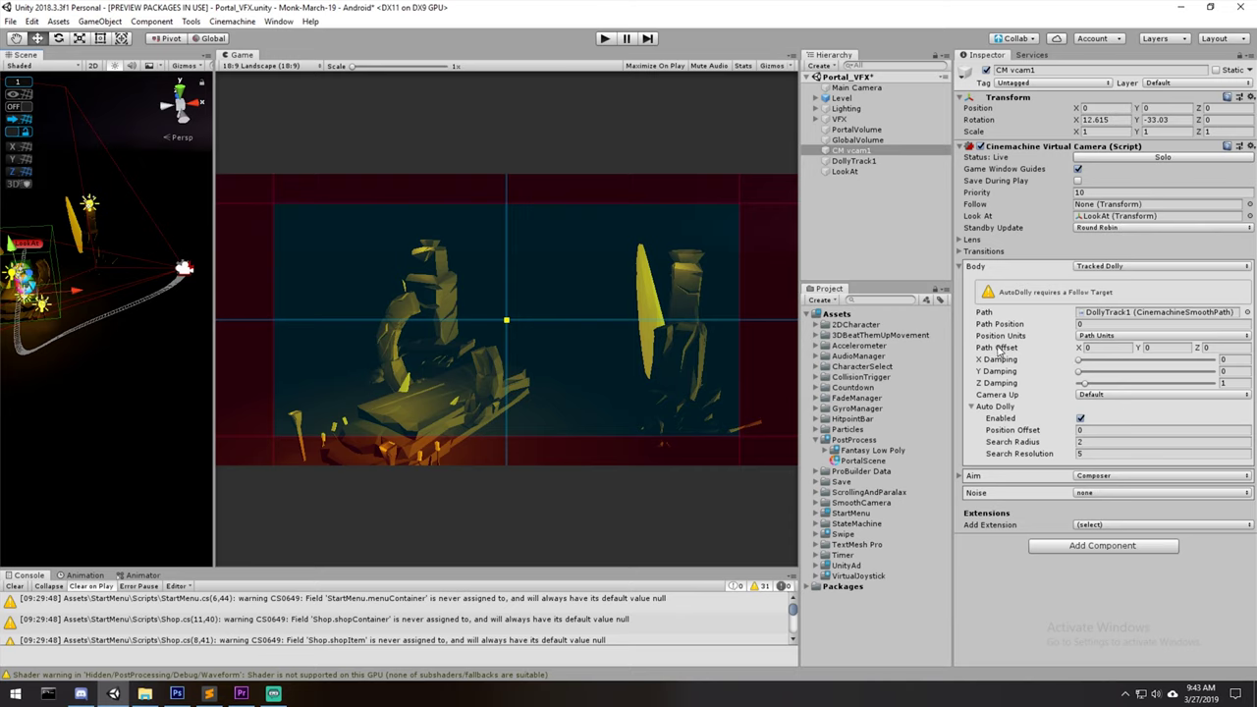
- Scrub CM vcam1's Path Position to preview the camera move along the track in the Game view
mouse_move(1000, 324)
mouse_down()
mouse_move(1073, 314)
mouse_move(994, 334)
mouse_move(1079, 320)
mouse_move(1019, 324)
mouse_up()
drag(1011, 326, 1077, 325)
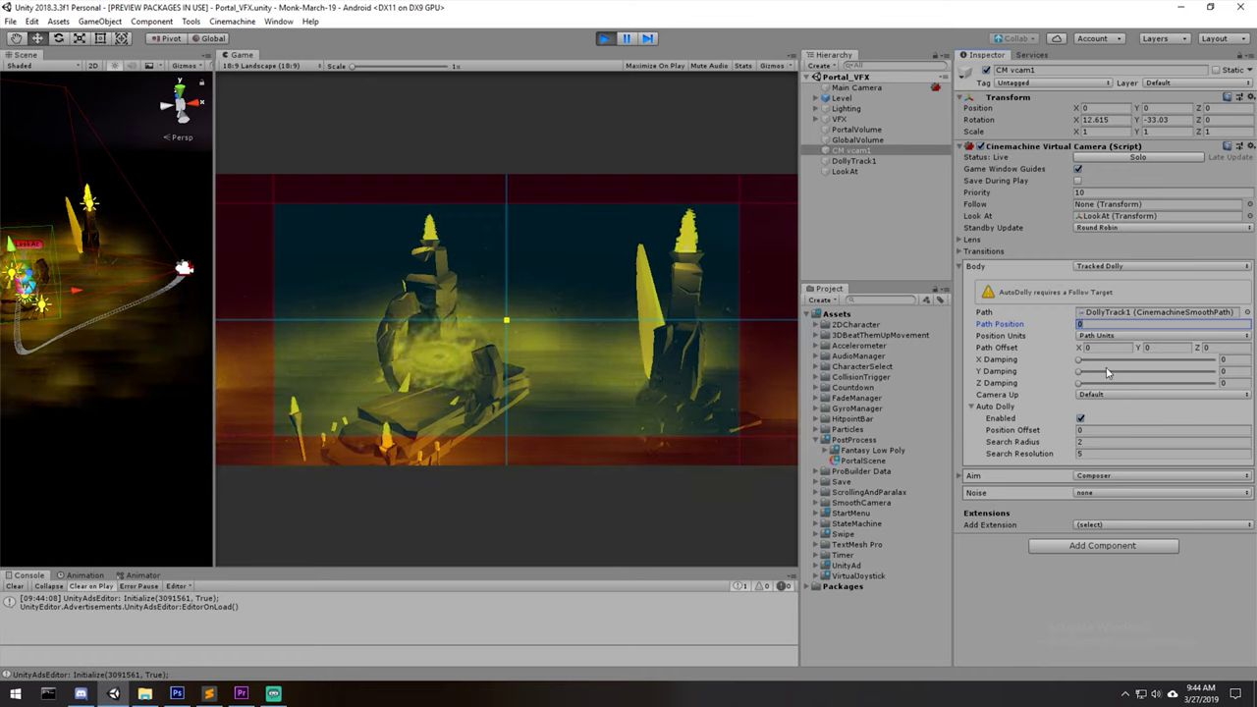
- Test the undamped camera in Play mode by setting Path Position to 4 and back to 0
text(4)
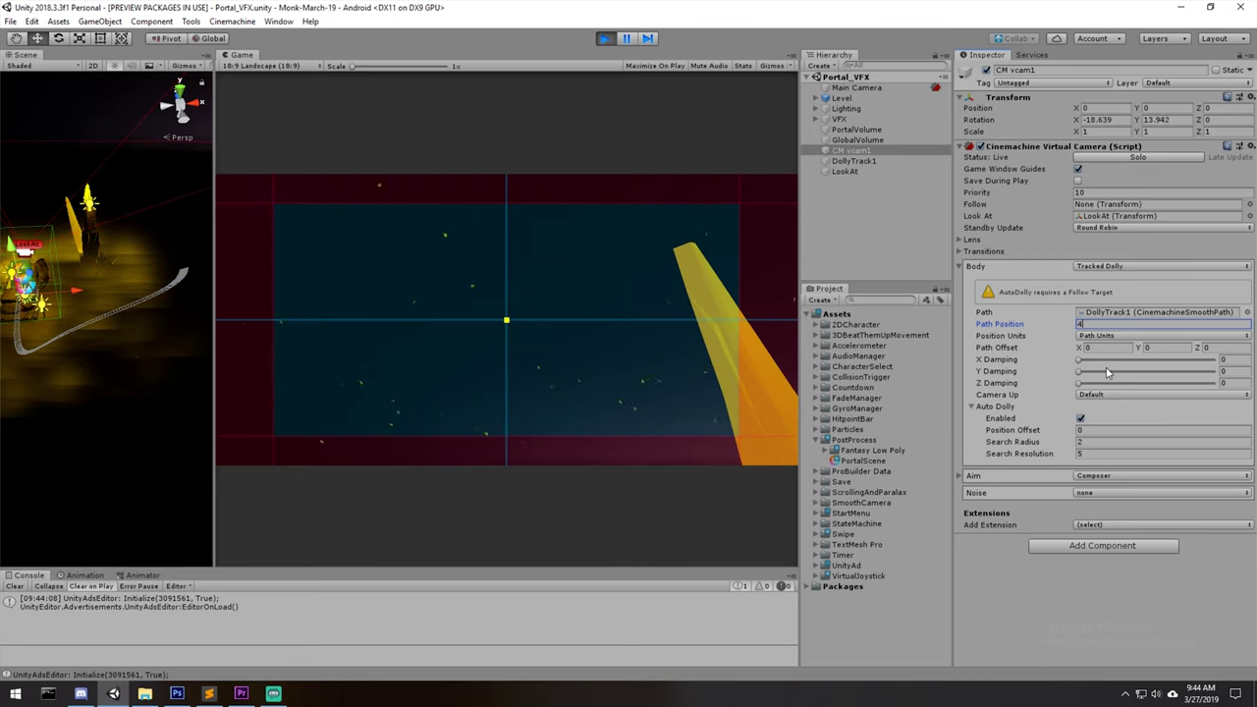
key(BackSpace)
text(0)
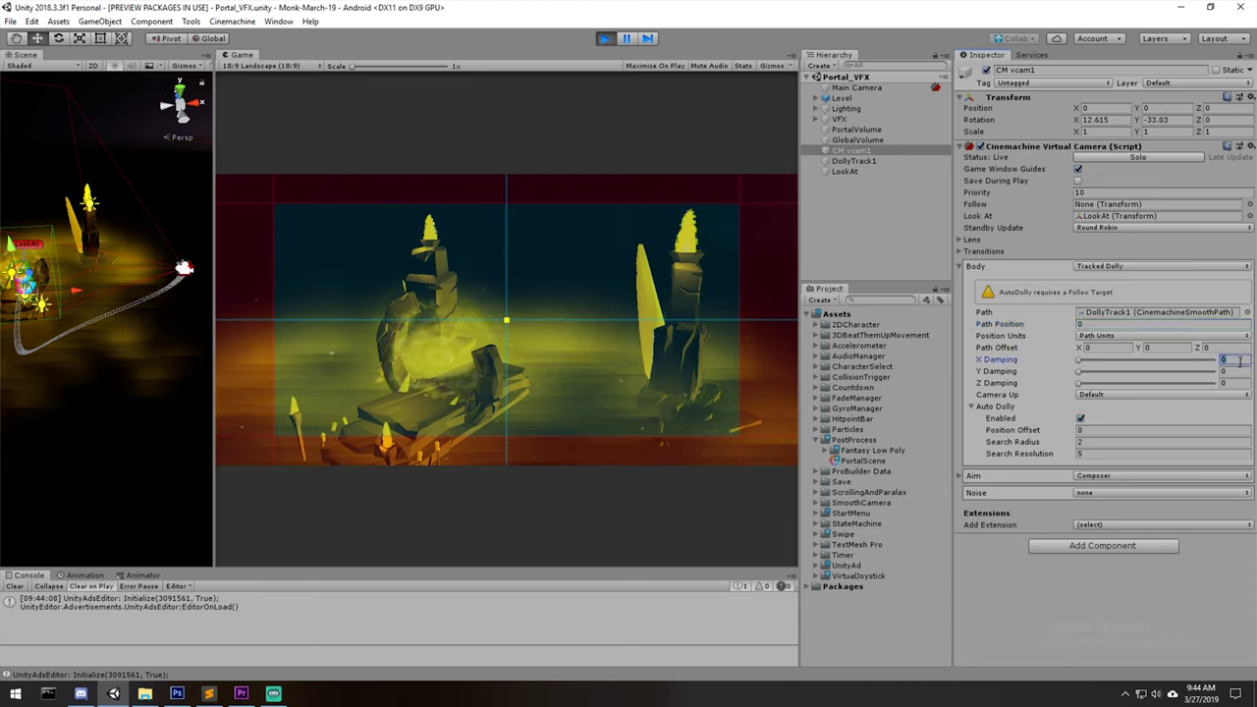
- Set CM vcam1's X, Y and Z Damping to 1 and its Path Position to 4 to test the damped move
click(1101, 324)
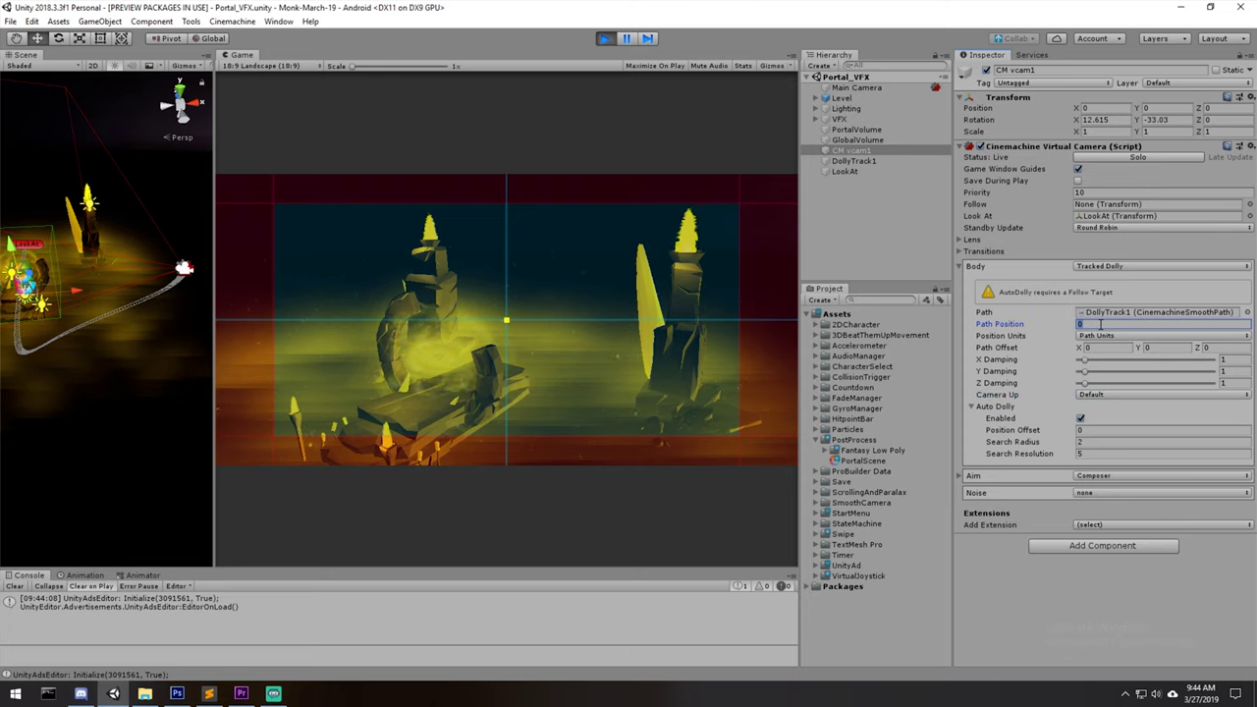
text(4)
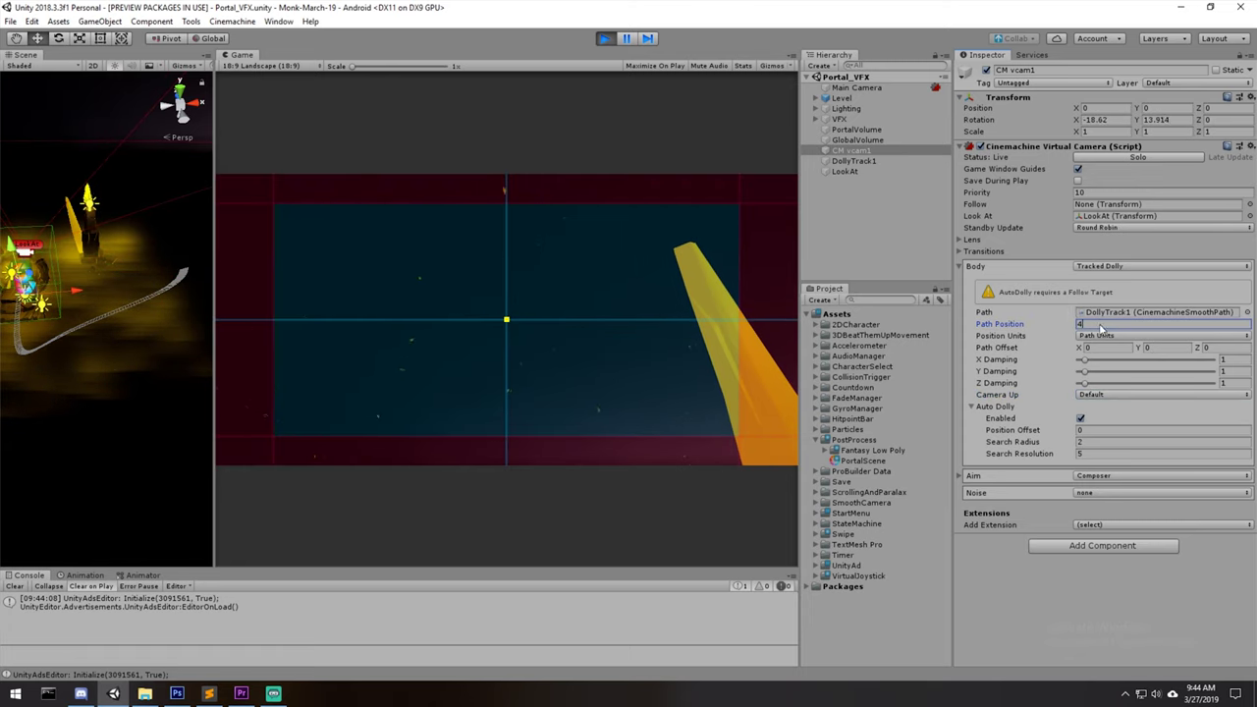
- Return CM vcam1's Path Position to 0, set its Z Damping to 5 and move Path Position to 4 to test the slower ride
text(0)
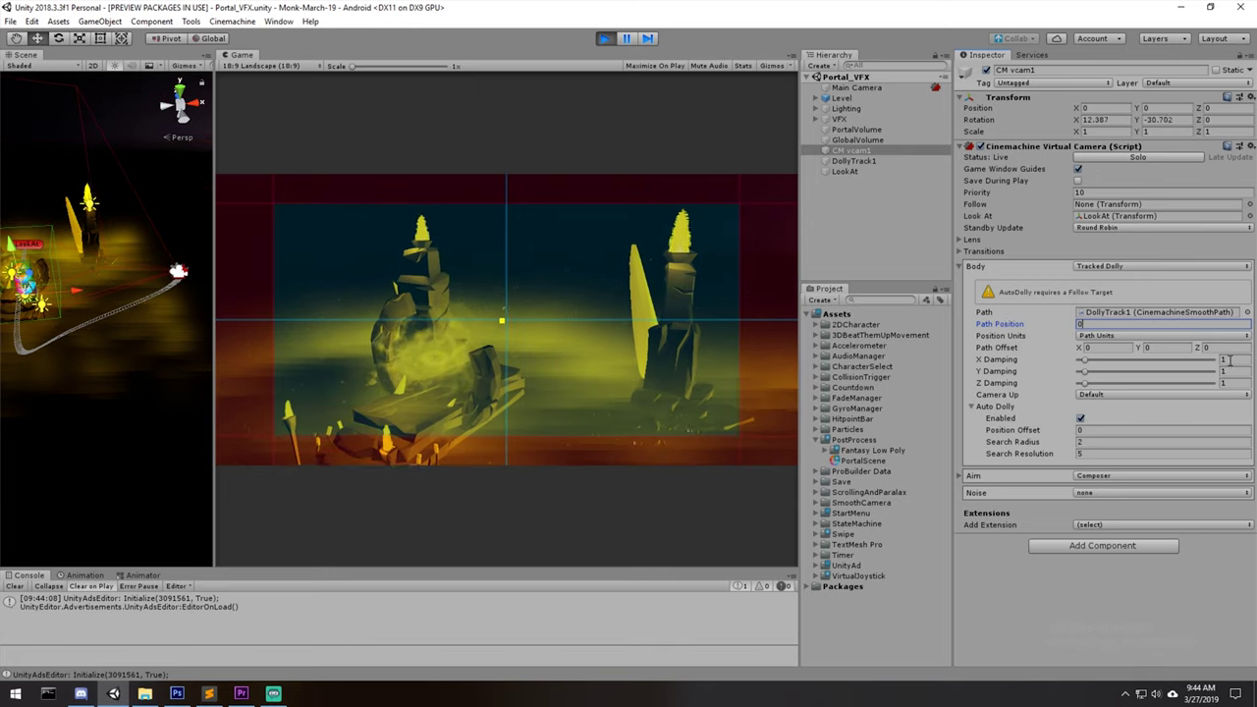
click(1227, 383)
text(5)
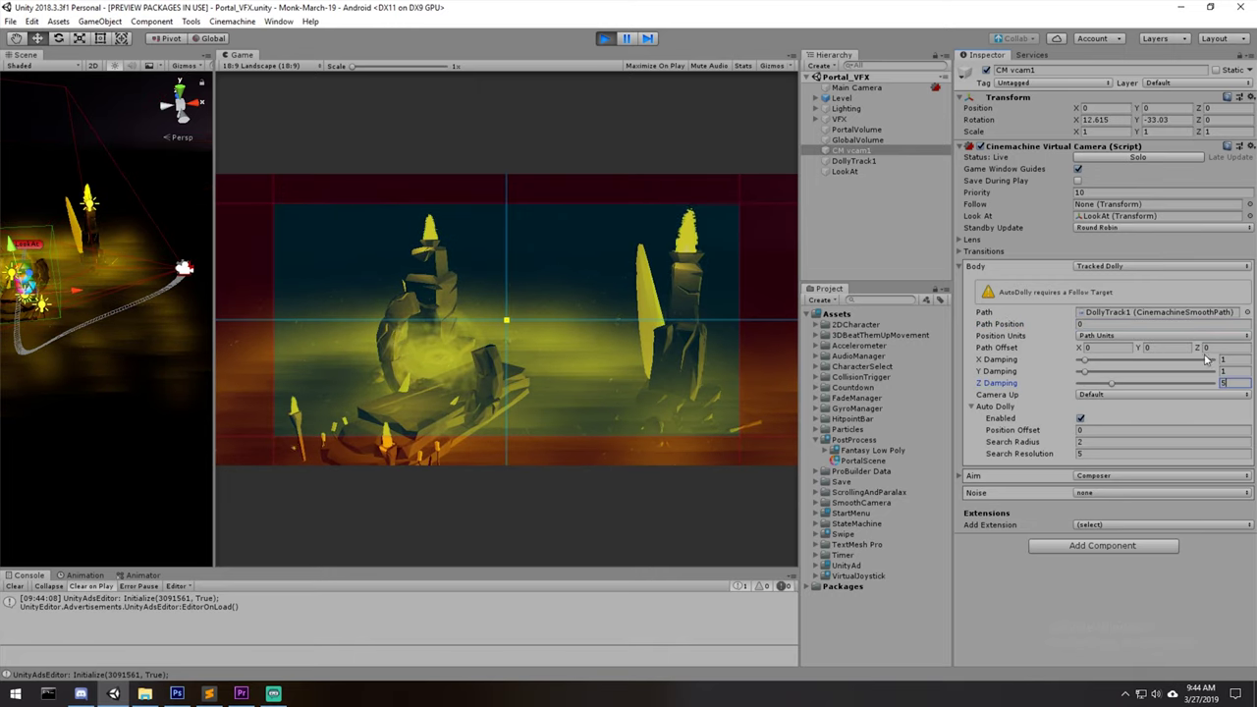
click(1130, 324)
text(4)
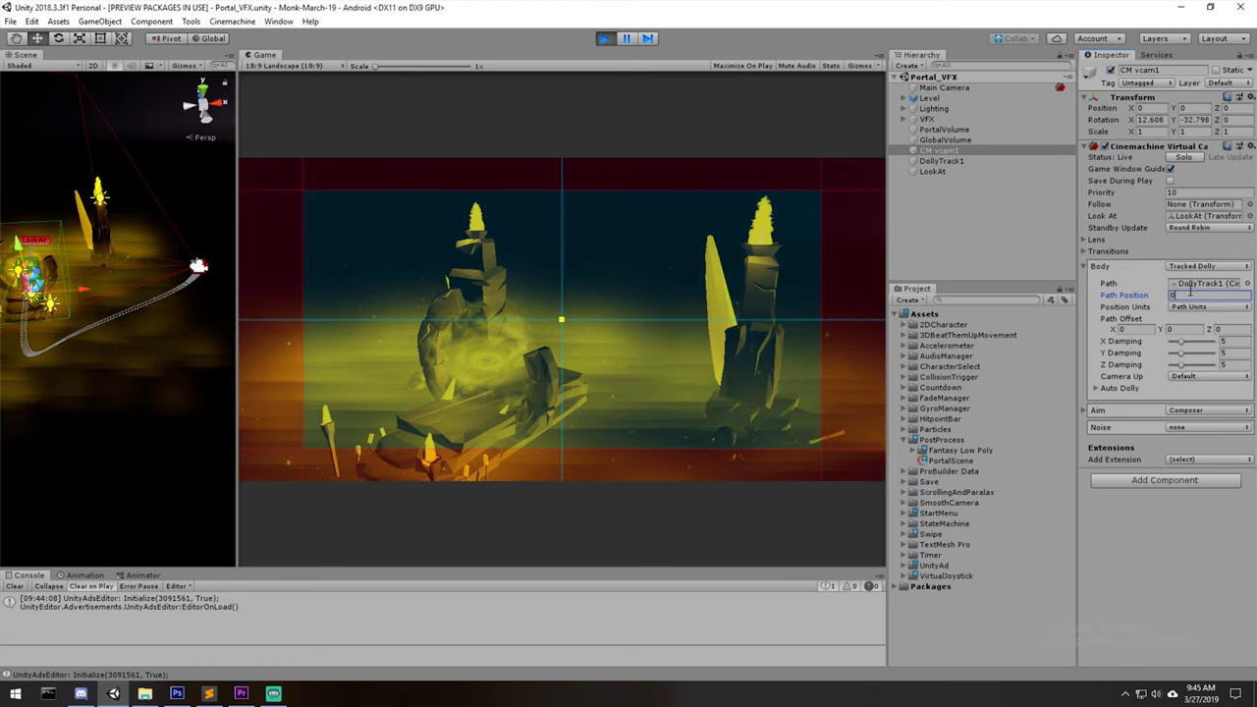
- Test the camera move with all Damping at 5 by switching Path Position between 4 and 0, and leave Play mode
text(4)
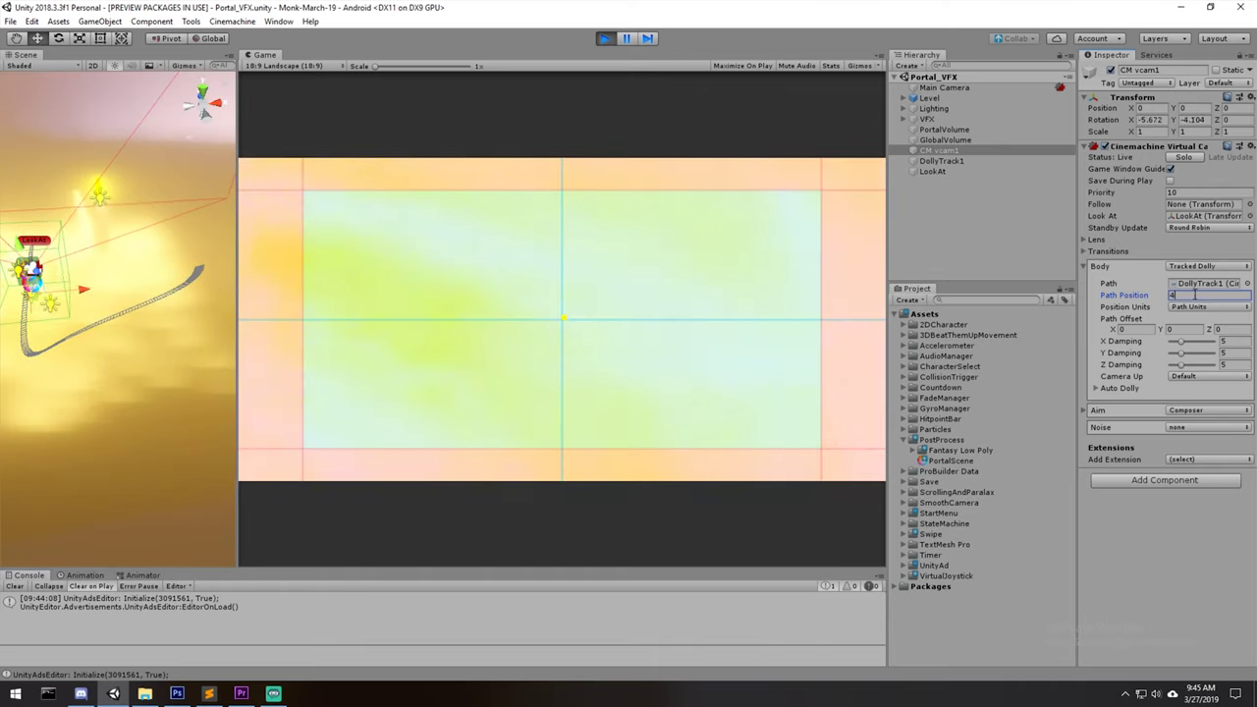
text(0)
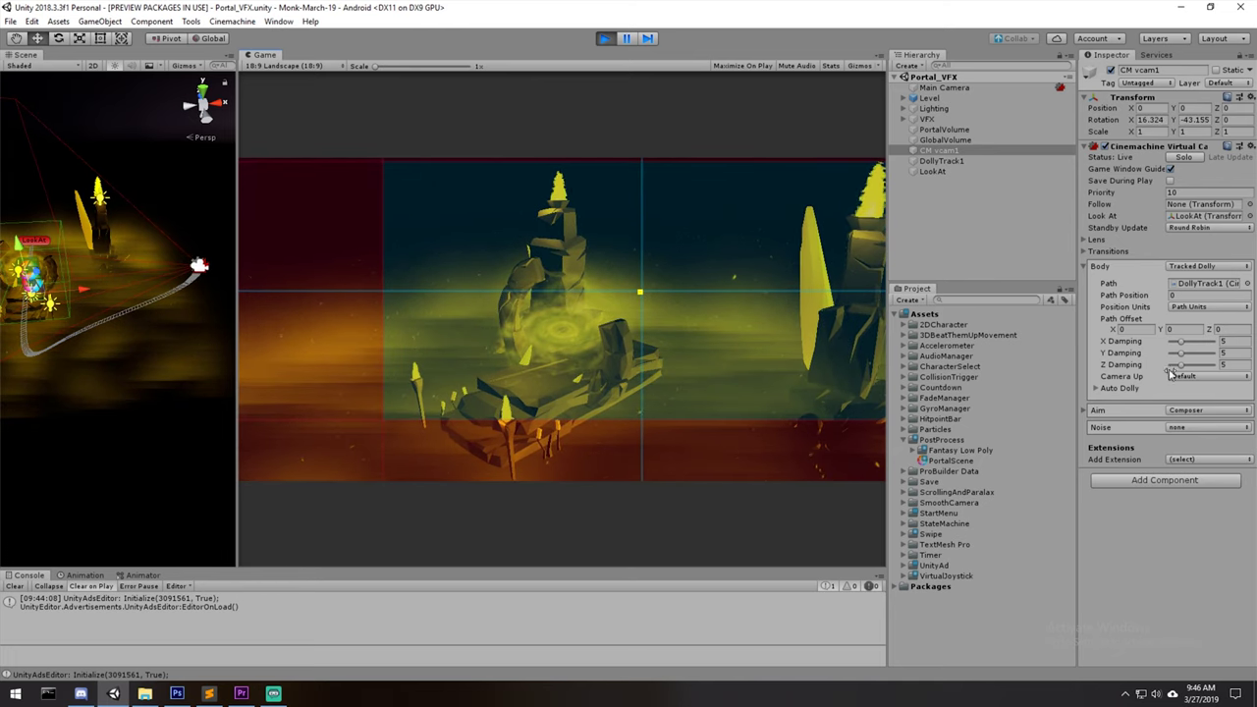
click(1186, 295)
text(4)
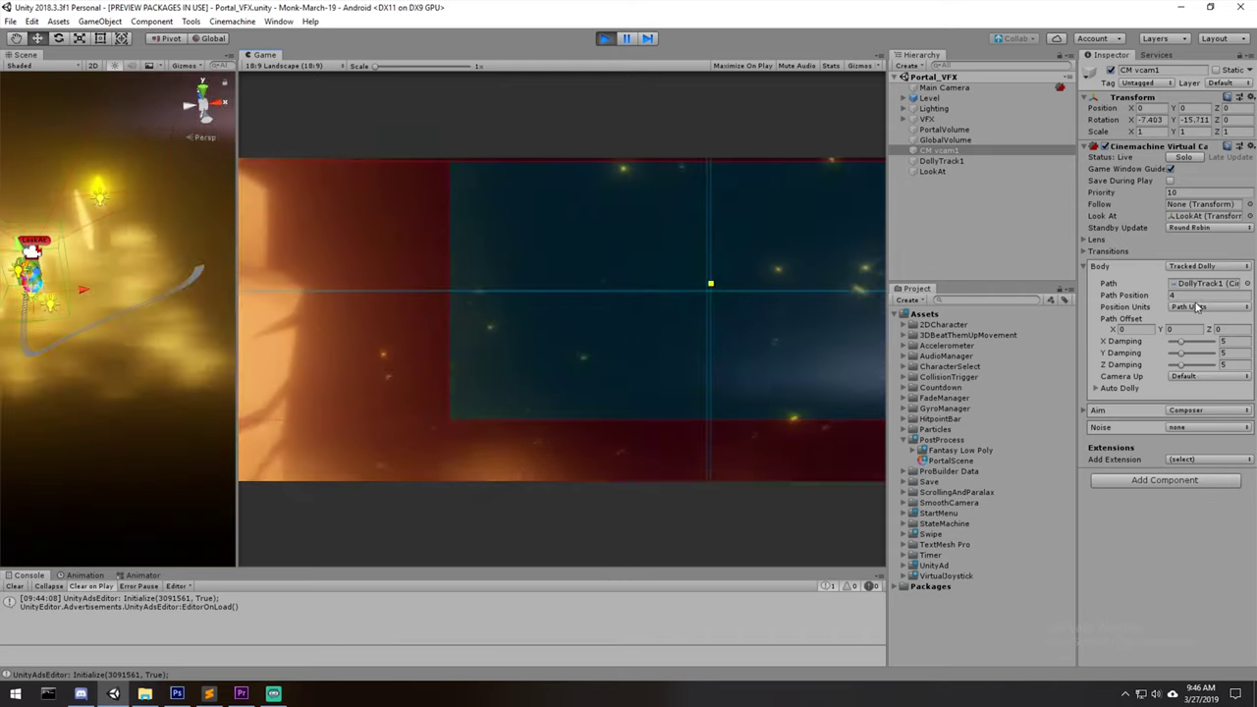
drag(1193, 296, 1111, 301)
text(0)
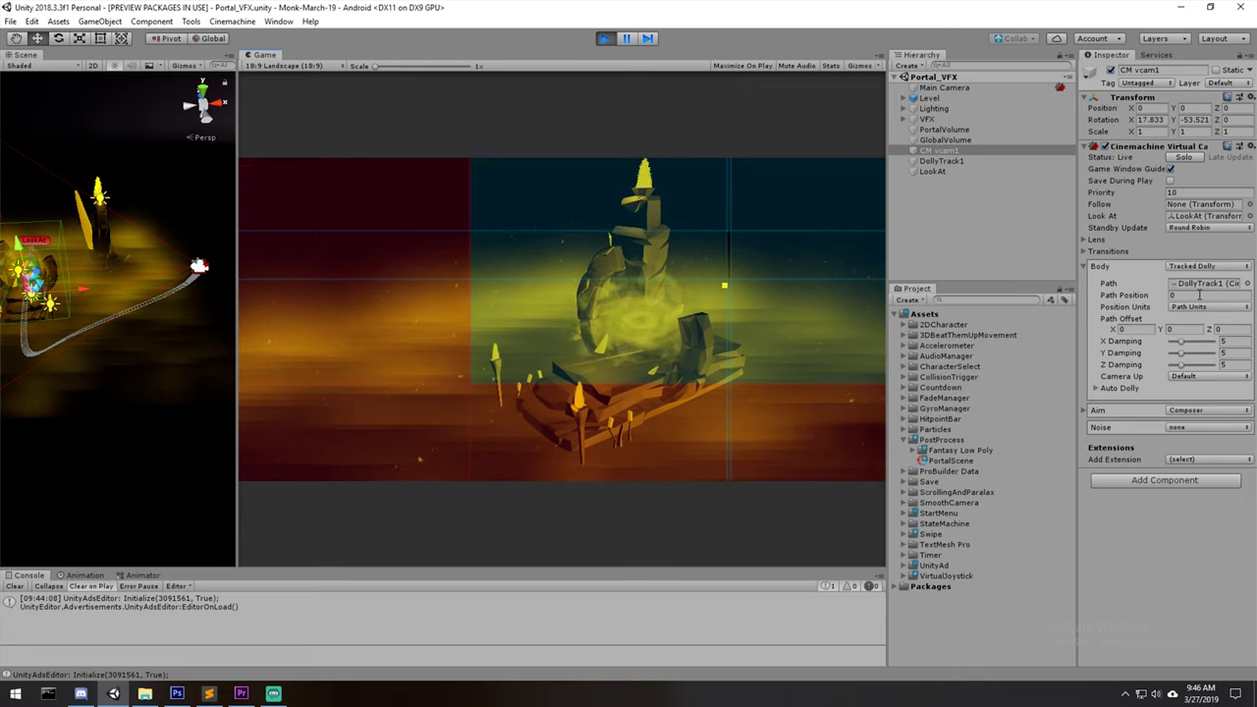
text(4)
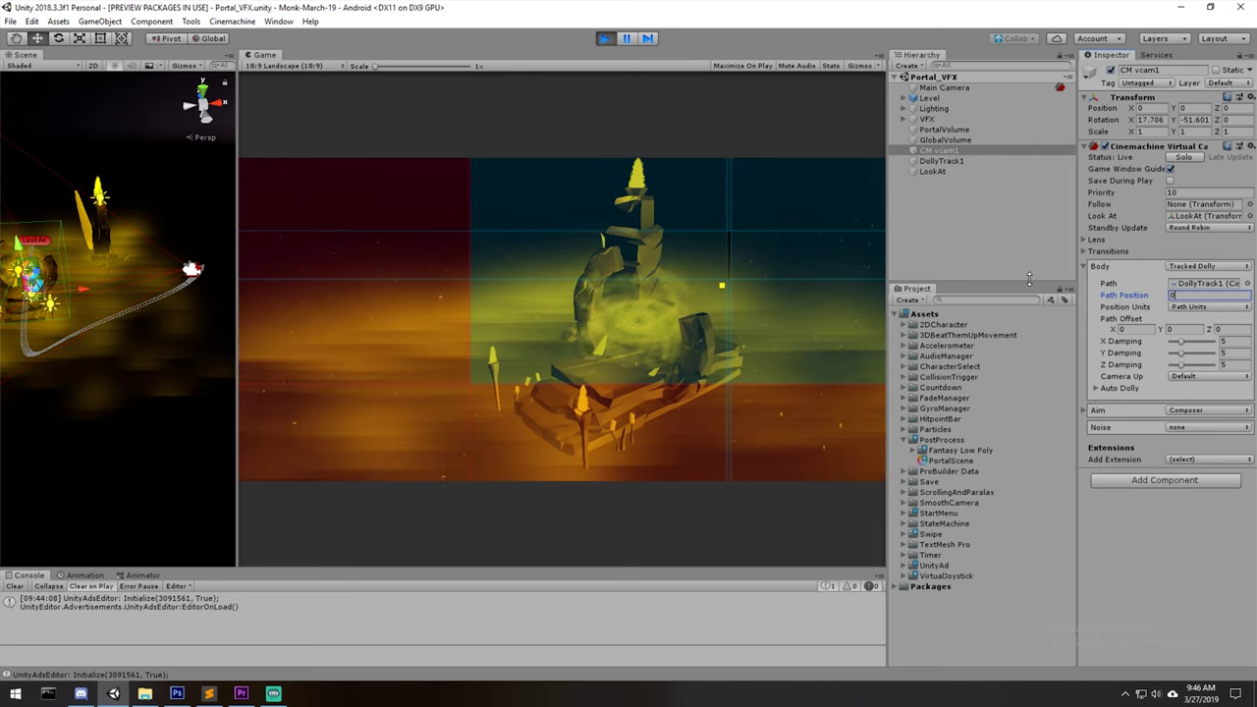
click(603, 39)
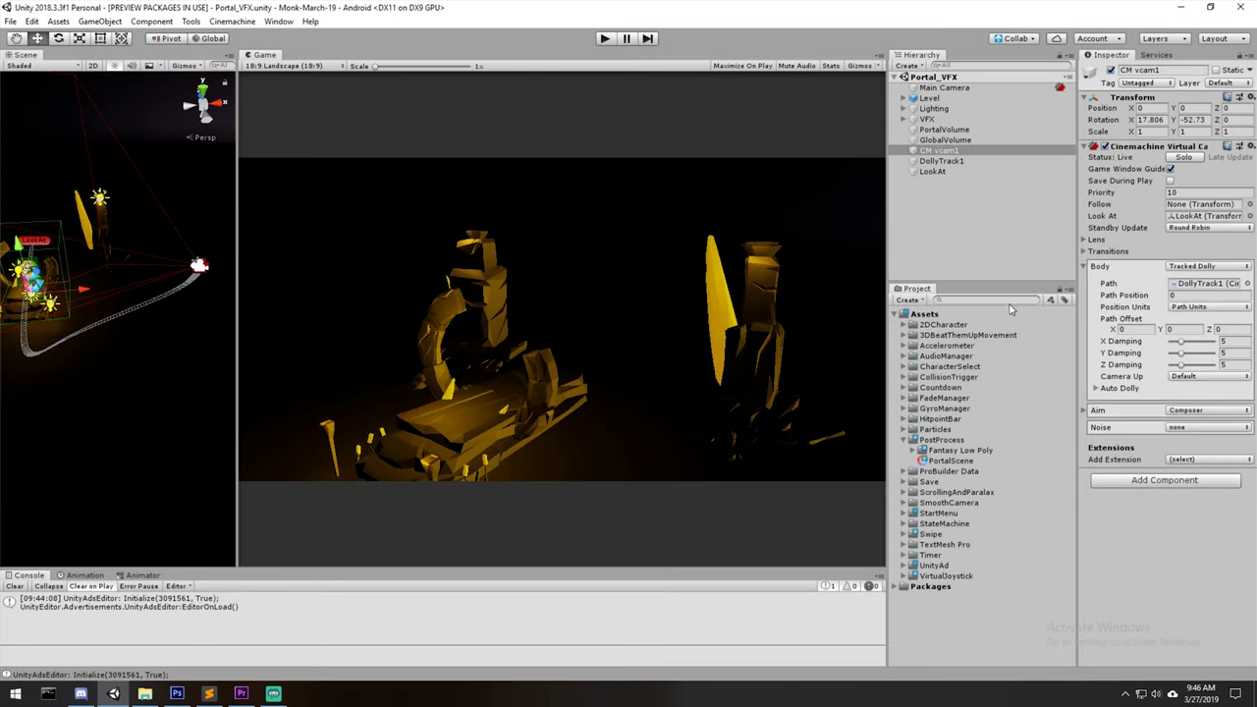
- Set CM vcam1's X and Y Damping to 1 and Z Damping to 4, and run the scene
click(1234, 394)
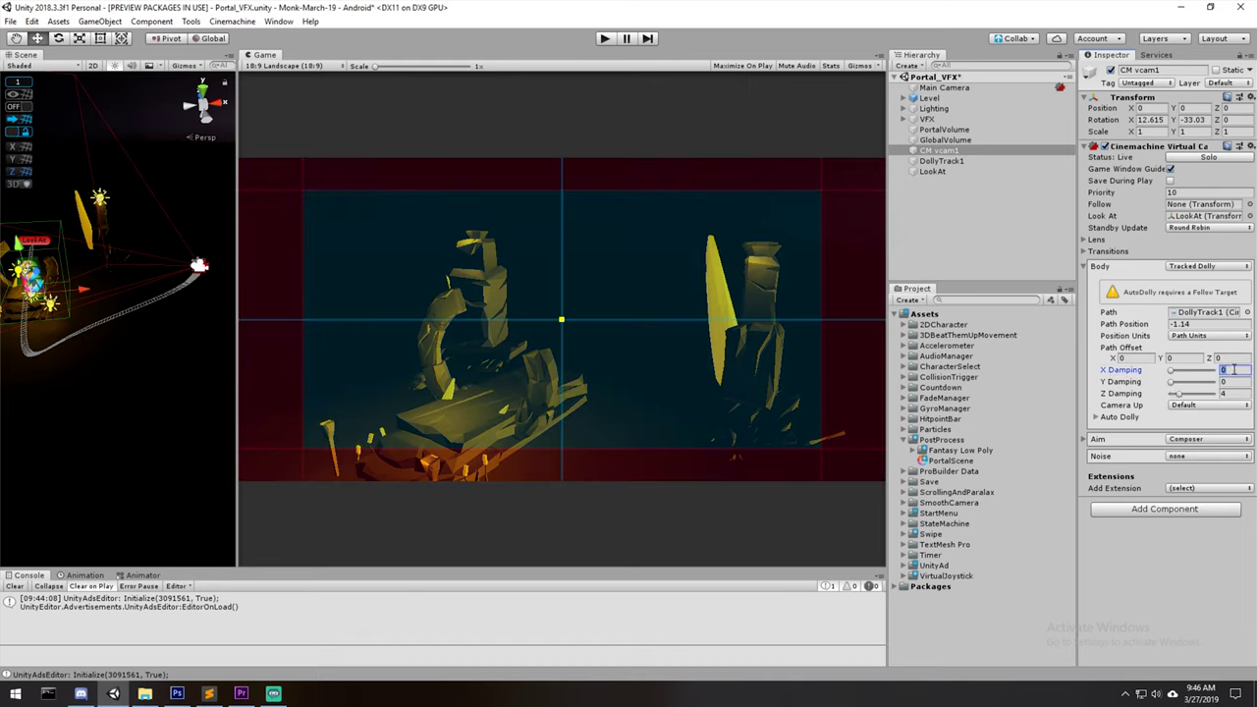
click(608, 38)
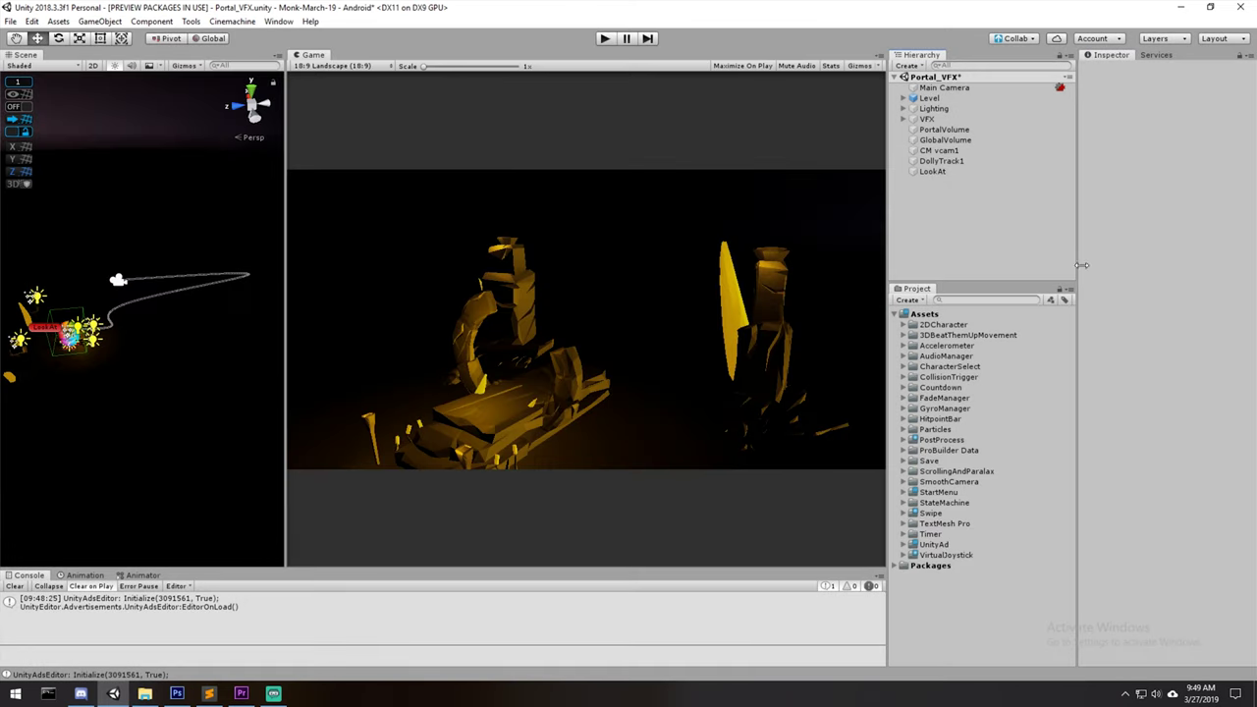
- Add an Animator component to CM vcam1
click(944, 151)
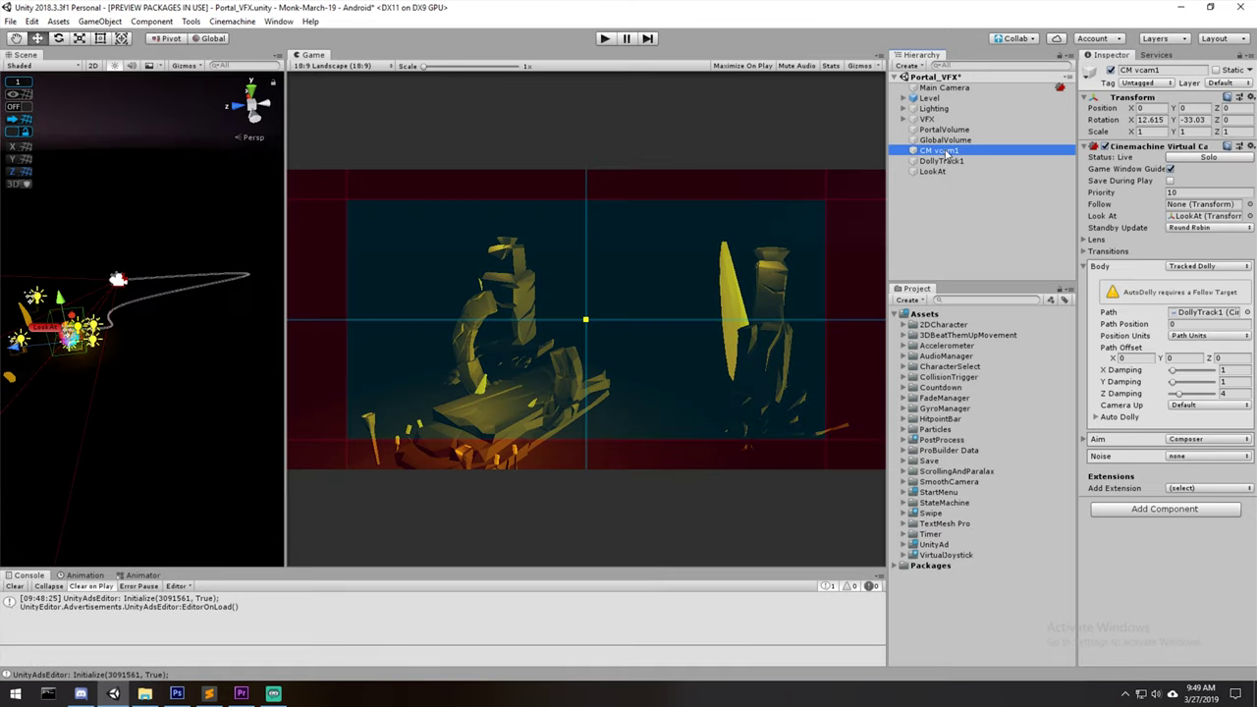
click(1194, 512)
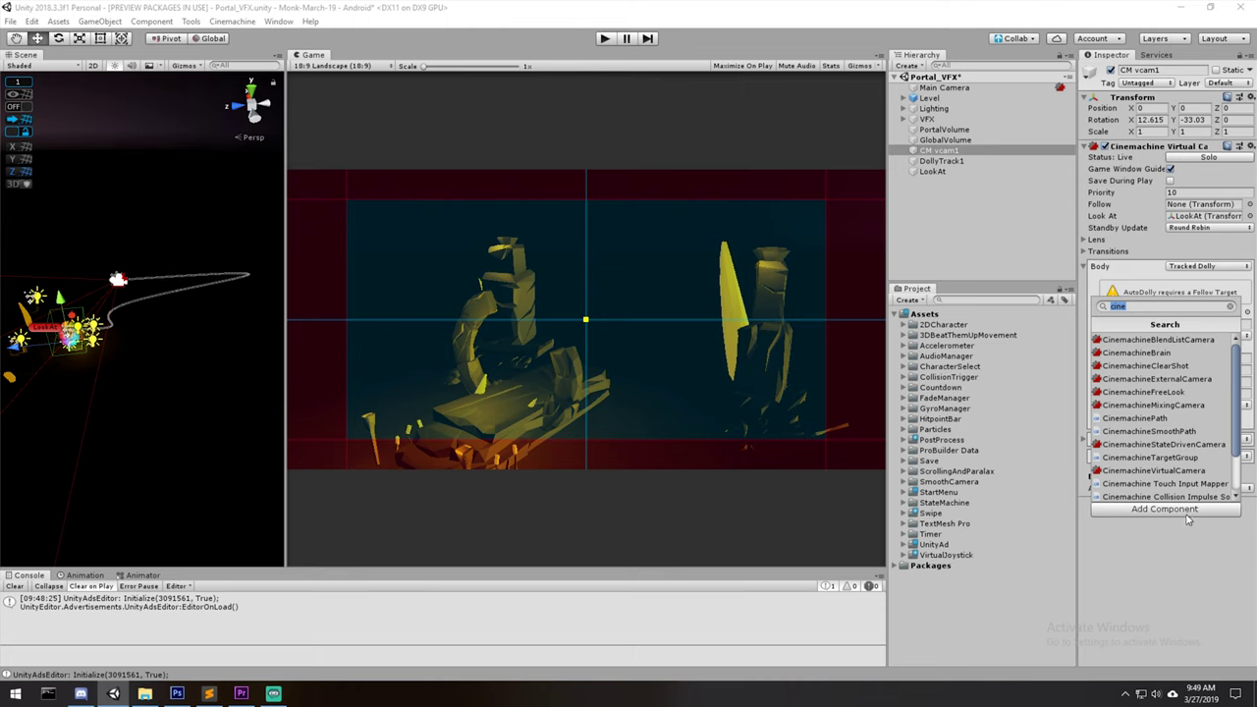
text(animator)
- Create an Animator Controller named PortalSceneCamera in the PostProcess folder and assign it to CM vcam1's Animator
mouse_move(989, 121)
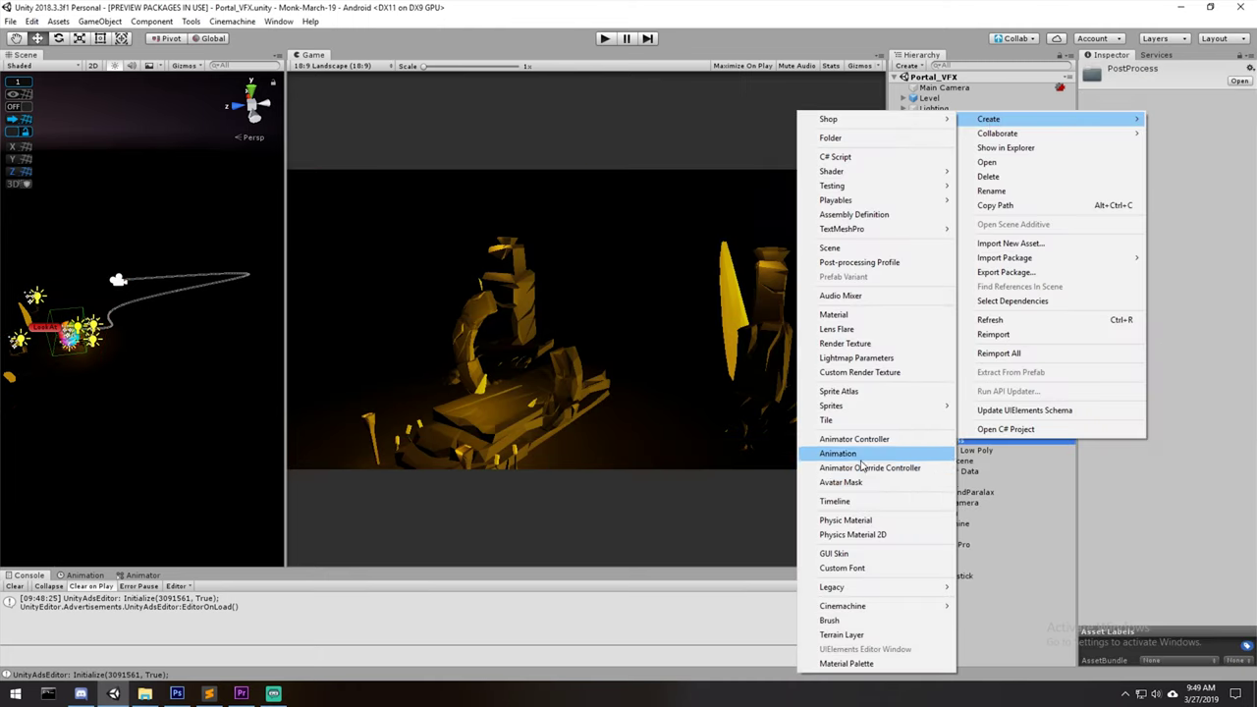
click(845, 440)
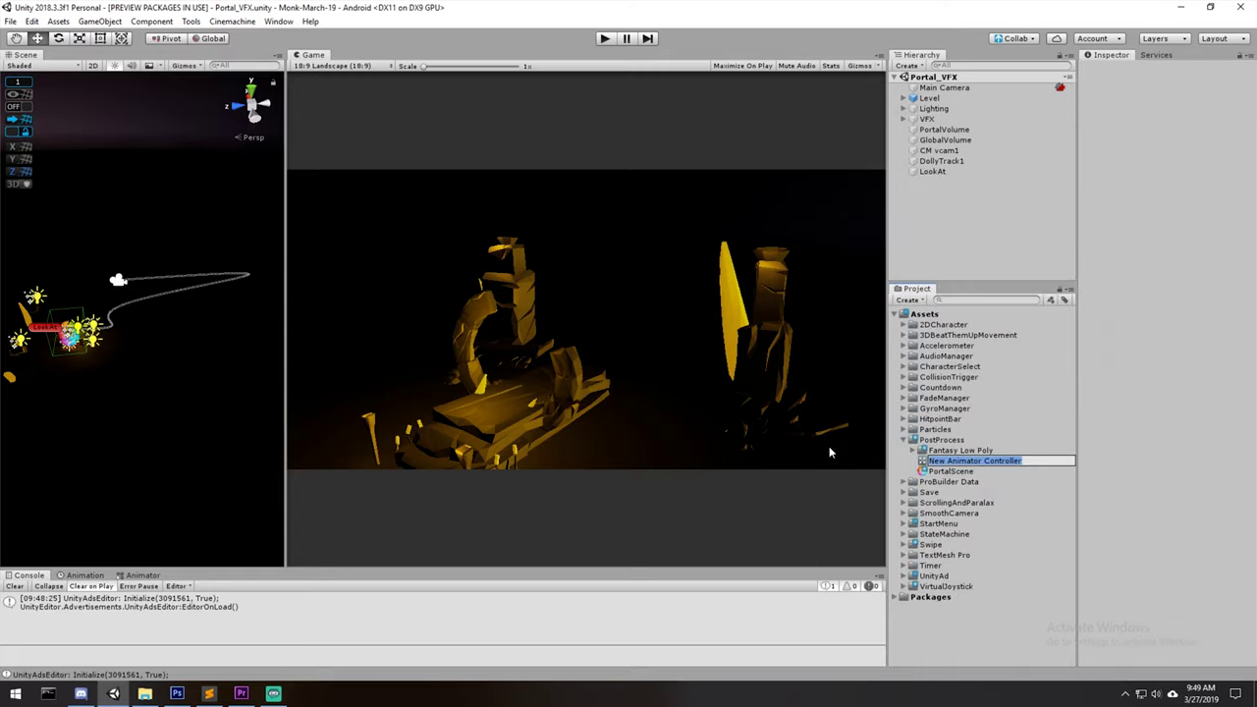
text(PortalSceneCamera)
key(Return)
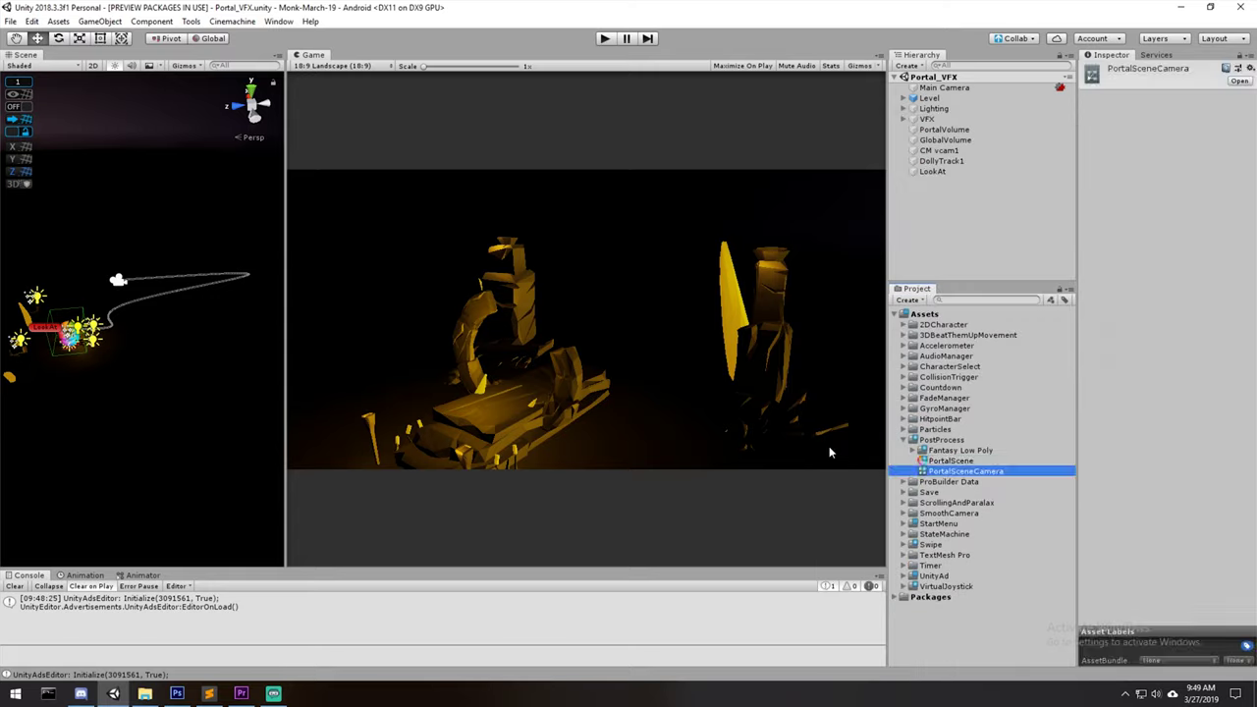
click(933, 150)
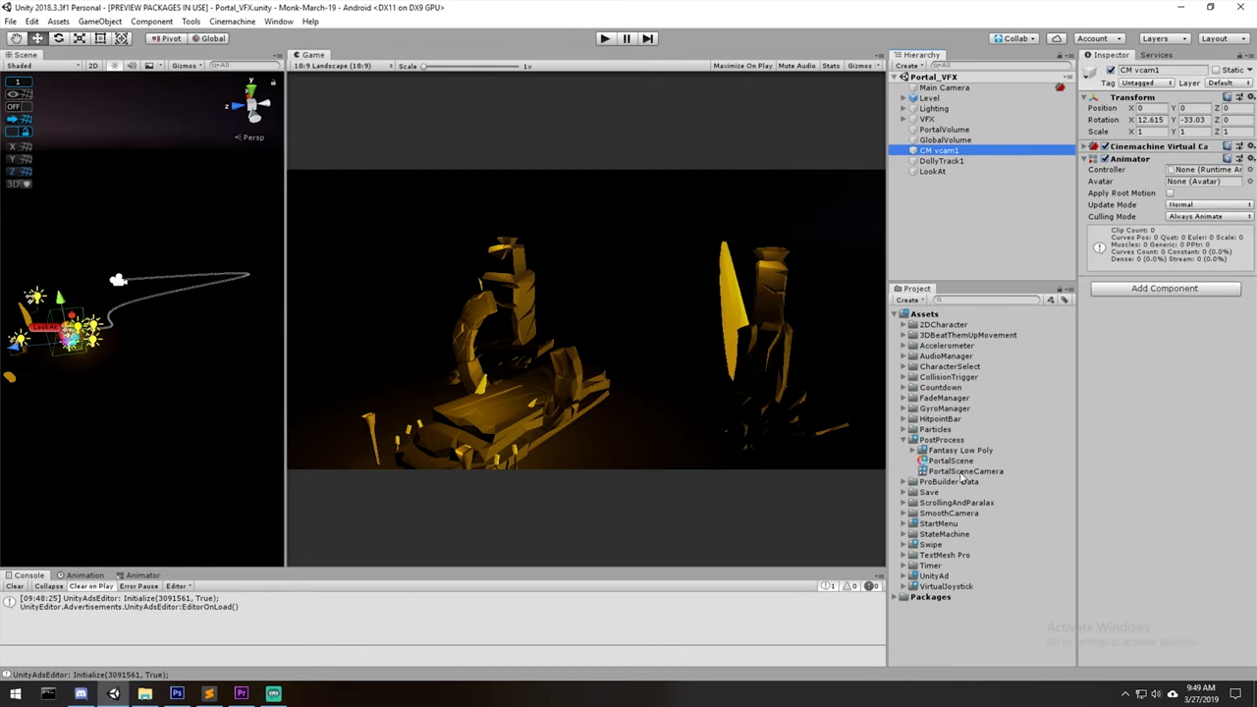
drag(966, 471, 1186, 173)
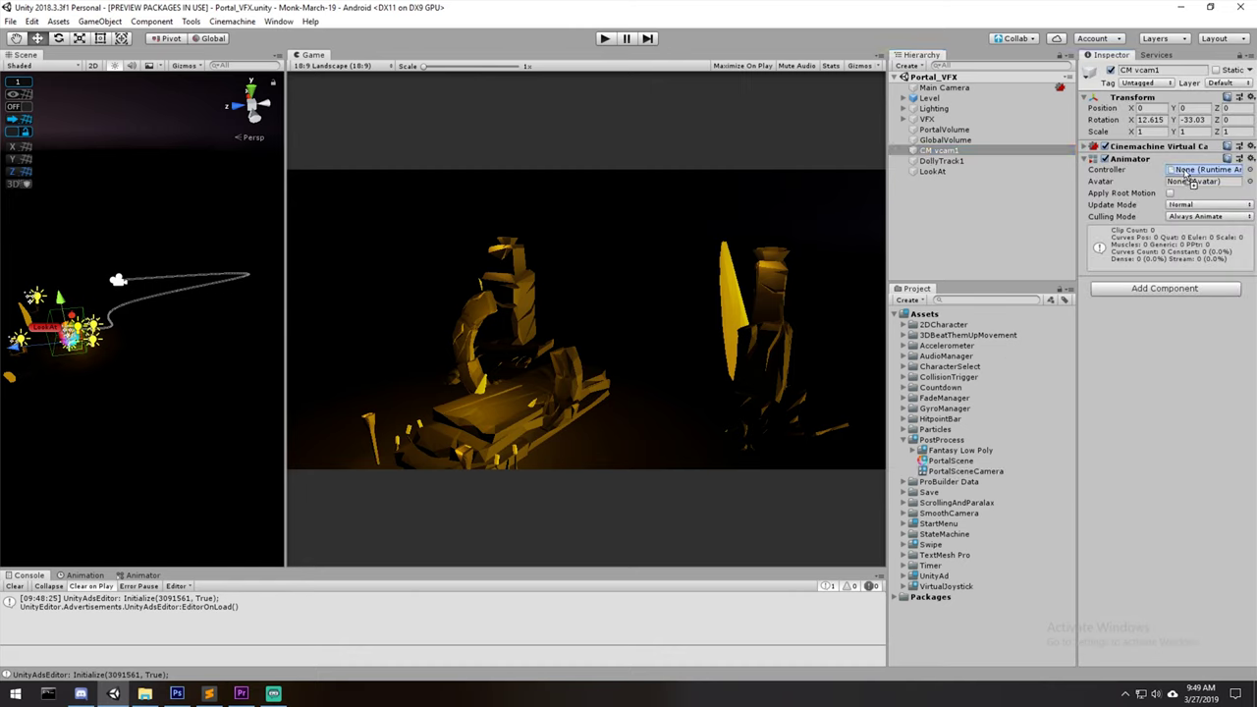
- Open the Animation window and make it taller to show the keyframe timeline
click(278, 20)
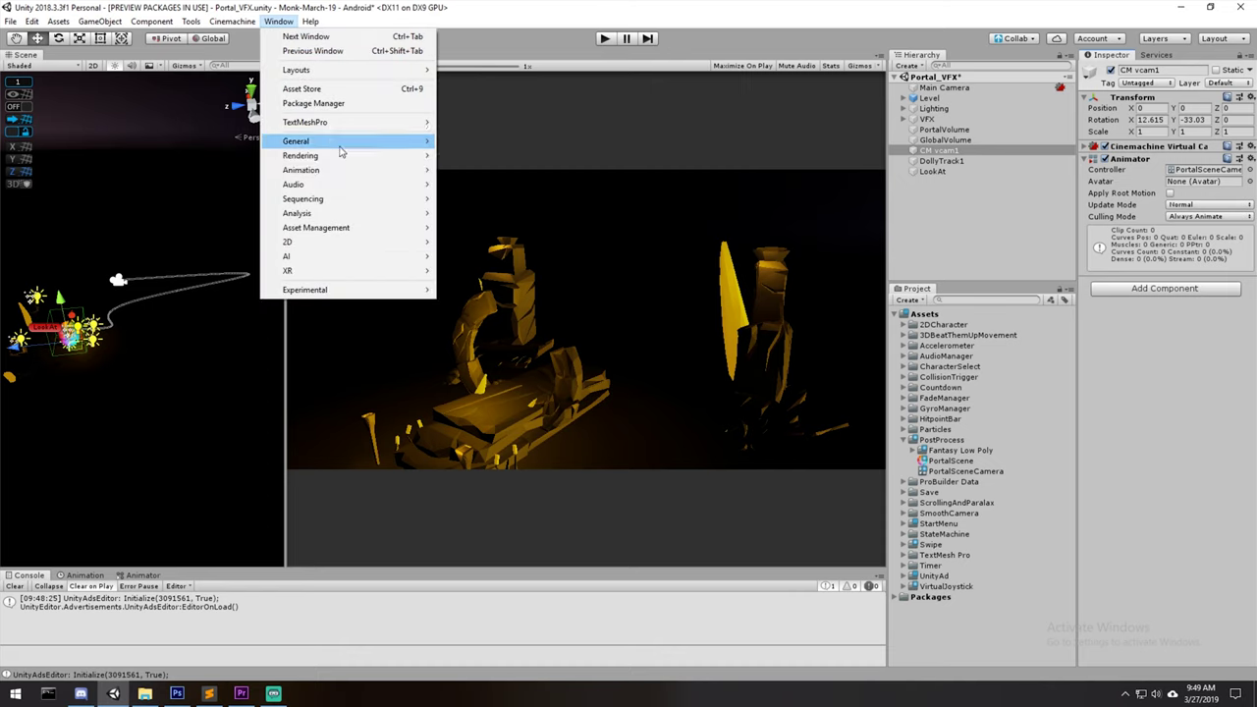
mouse_move(339, 170)
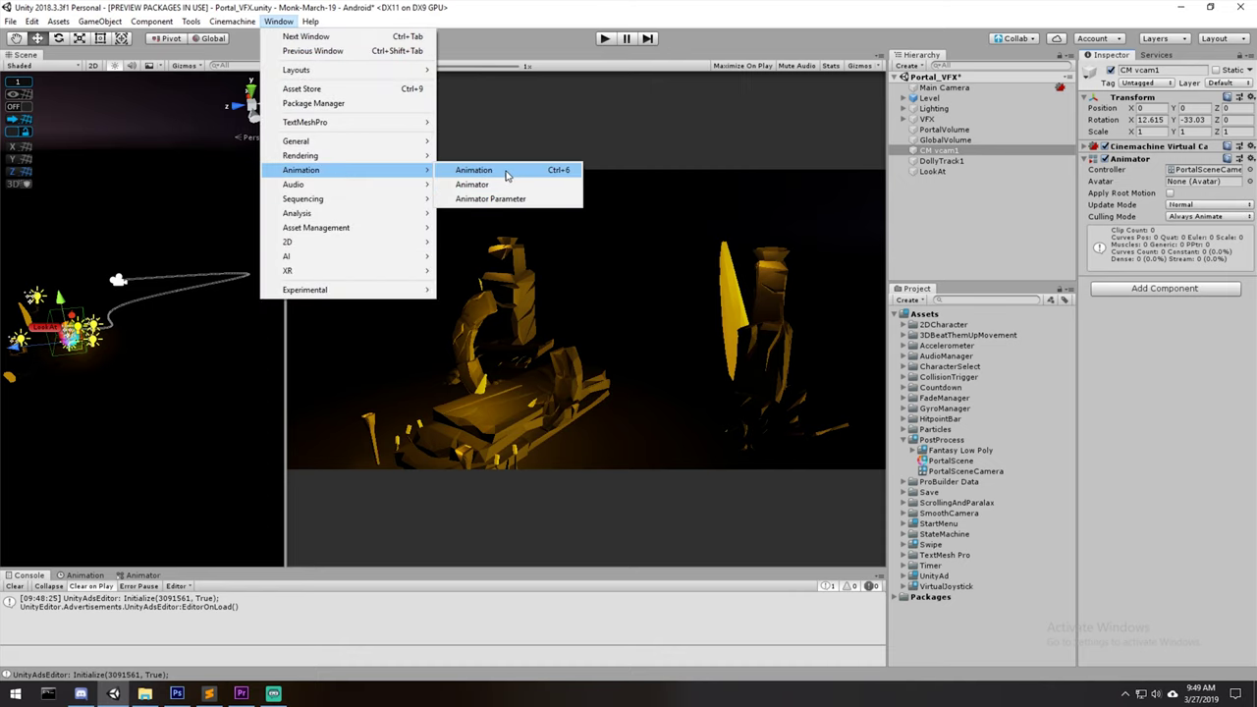
click(474, 170)
drag(452, 566, 443, 421)
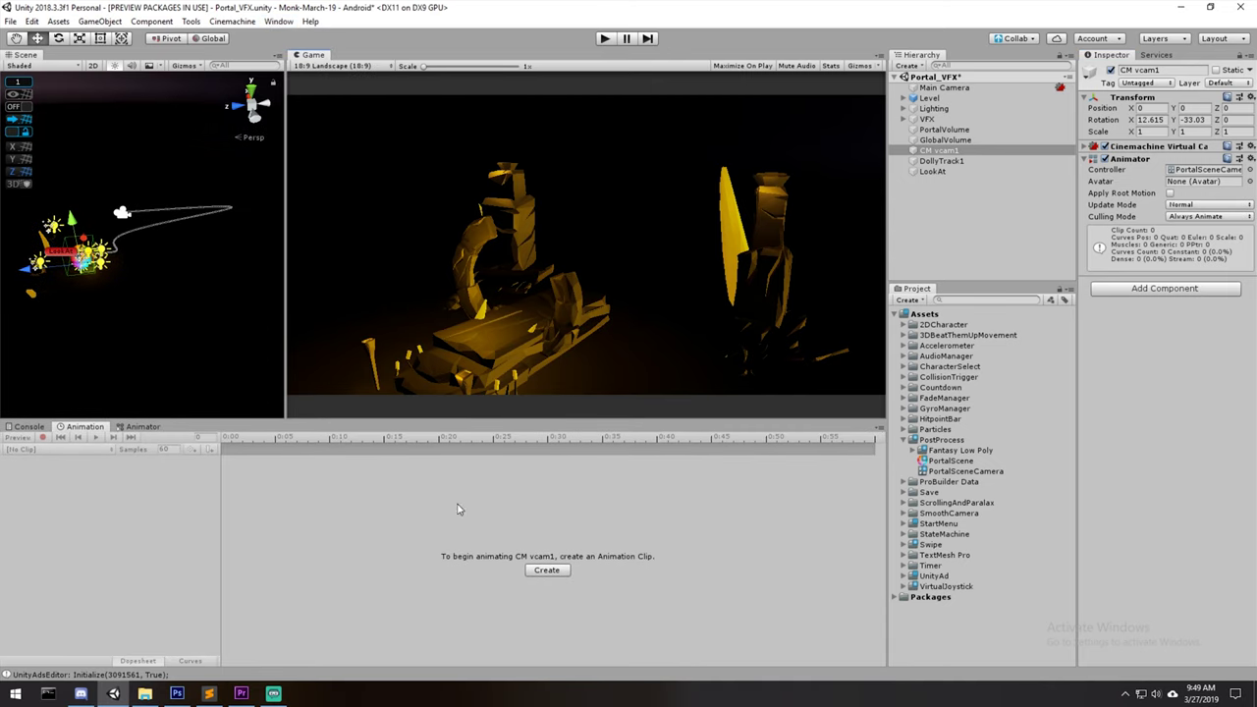
- Create an animation clip named DollyAnimation for CM vcam1, saved in the PostProcess folder
click(946, 152)
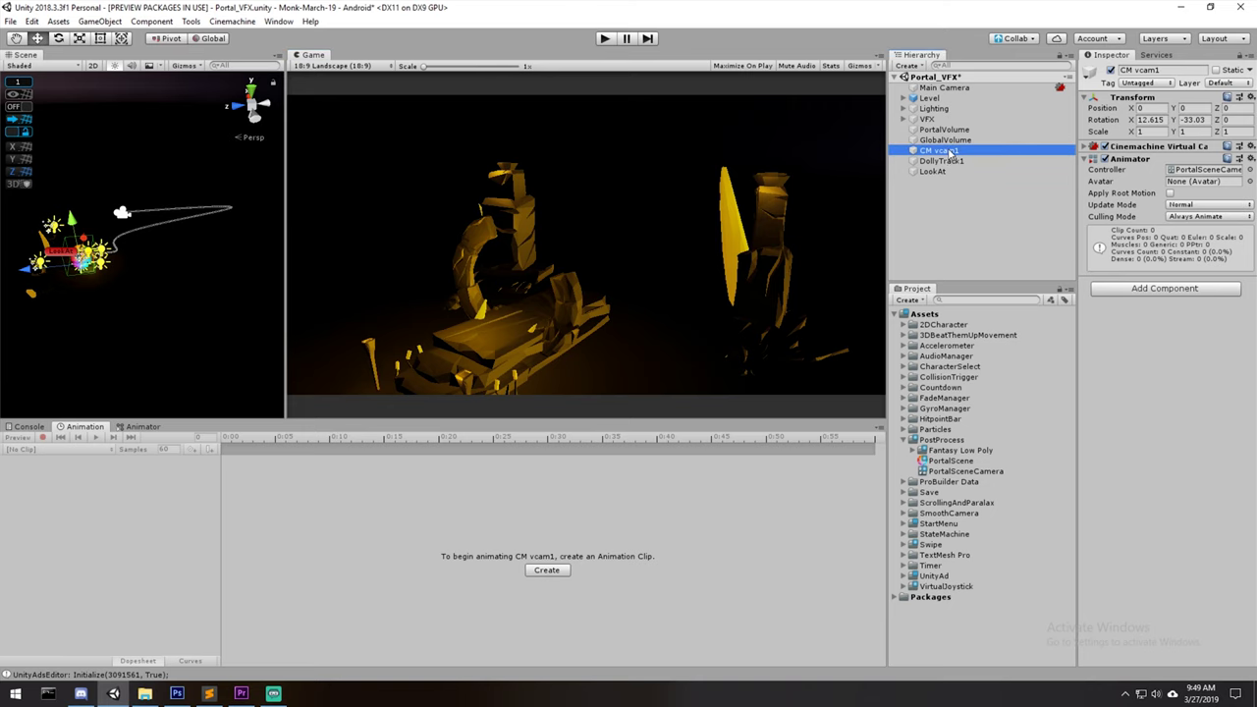
click(1154, 146)
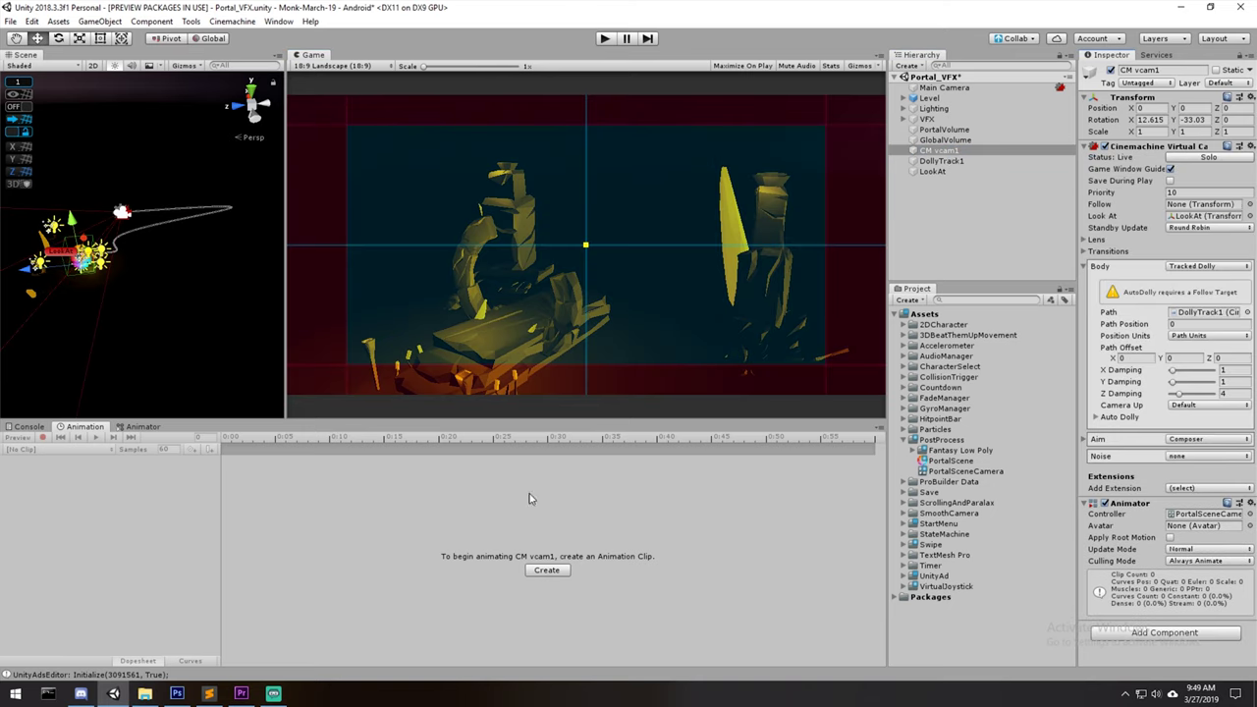
click(547, 571)
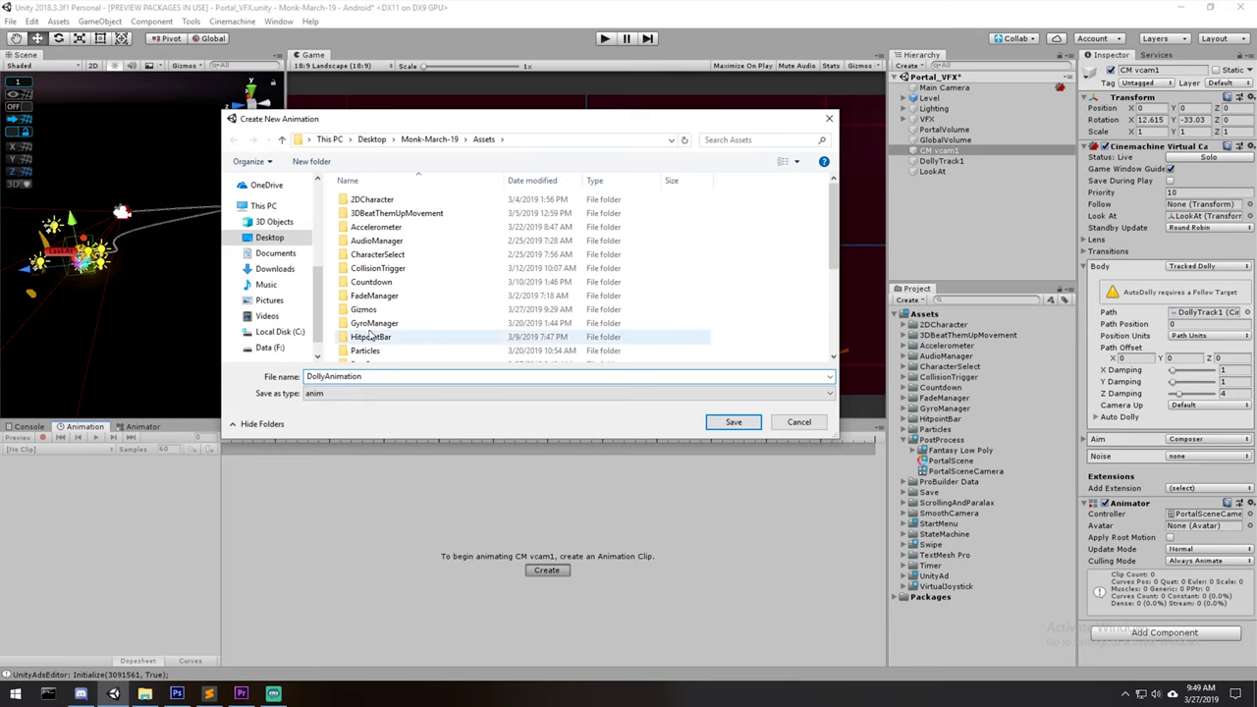
scroll(403, 235, down, 3)
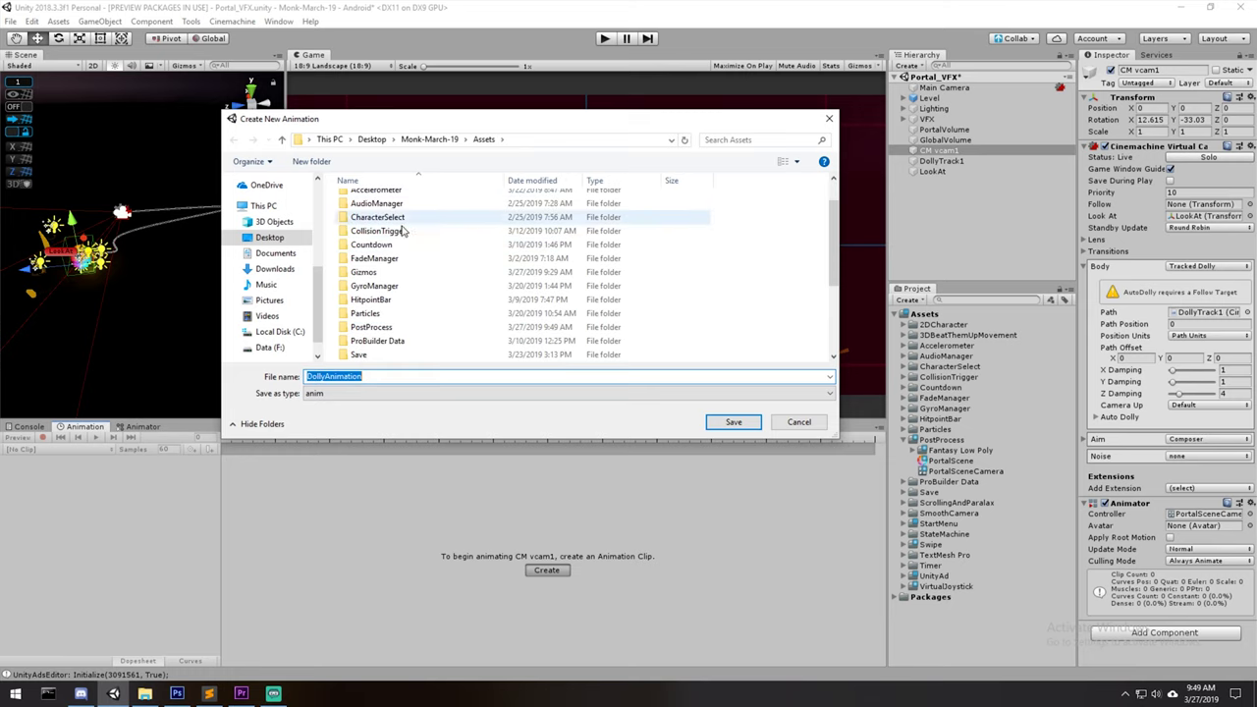
double_click(379, 327)
click(733, 423)
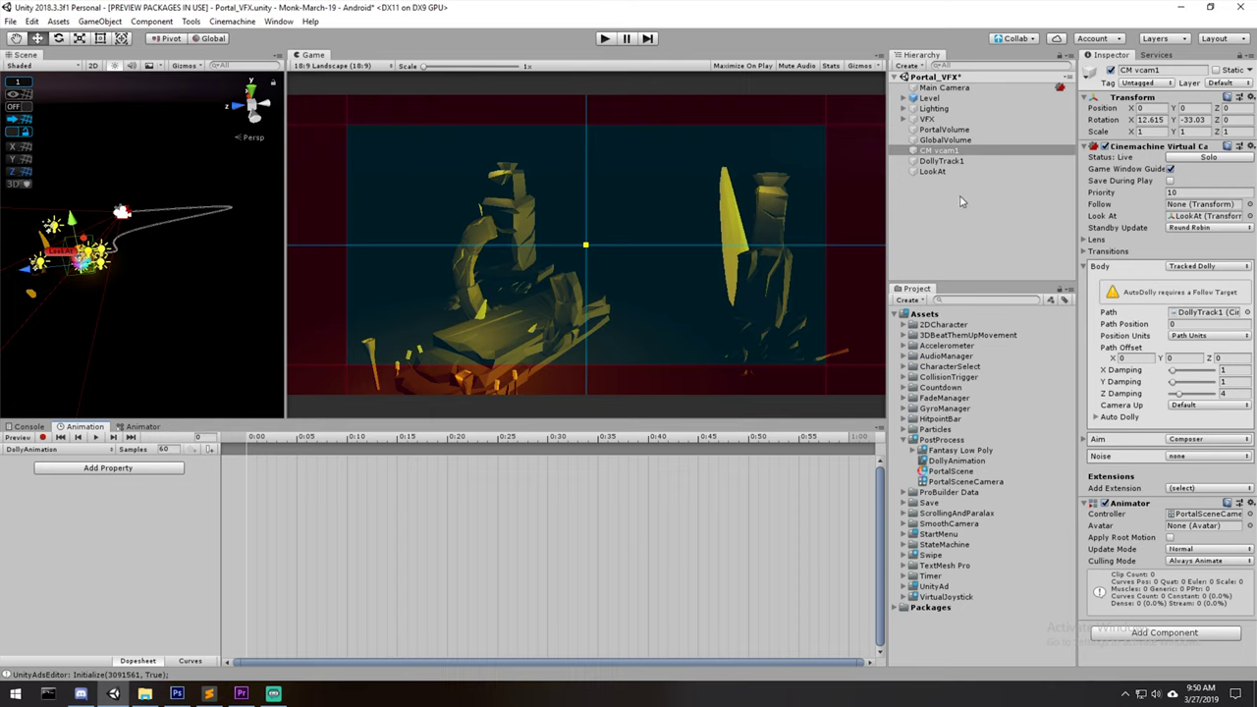
- Start keyframe recording and key CM vcam1's Path Position at 0 on frame 0 of DollyAnimation
click(1086, 268)
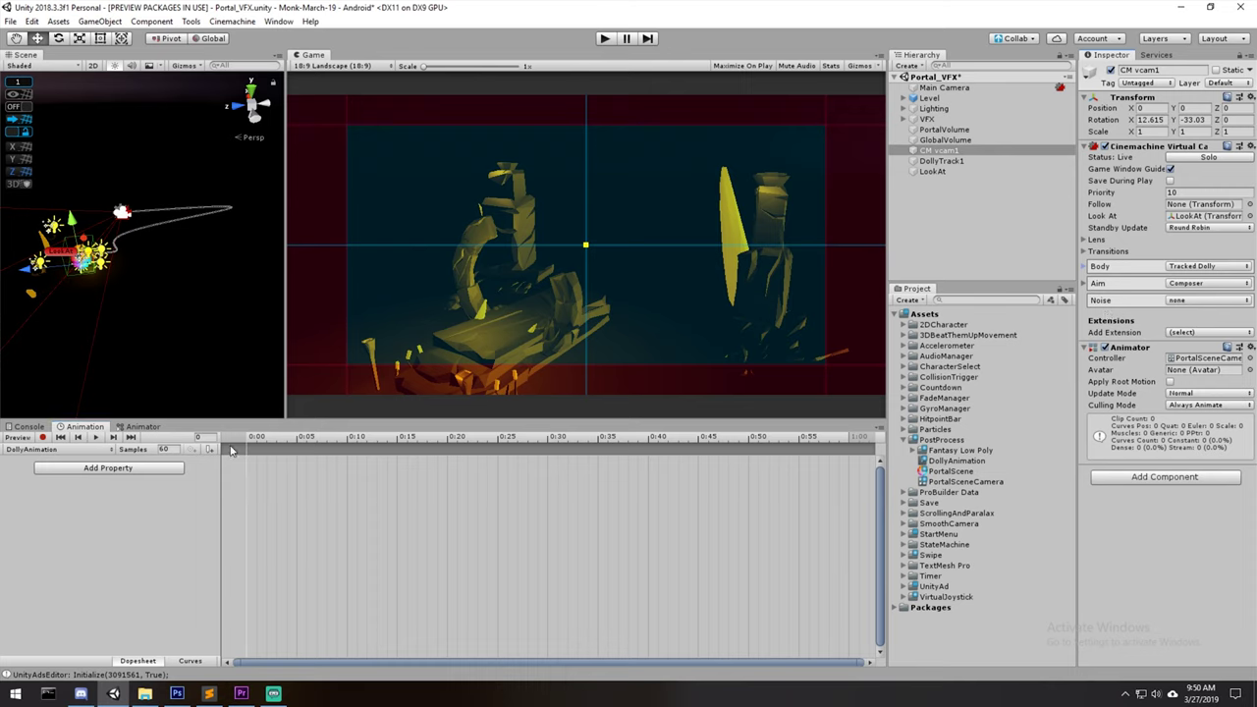
click(42, 438)
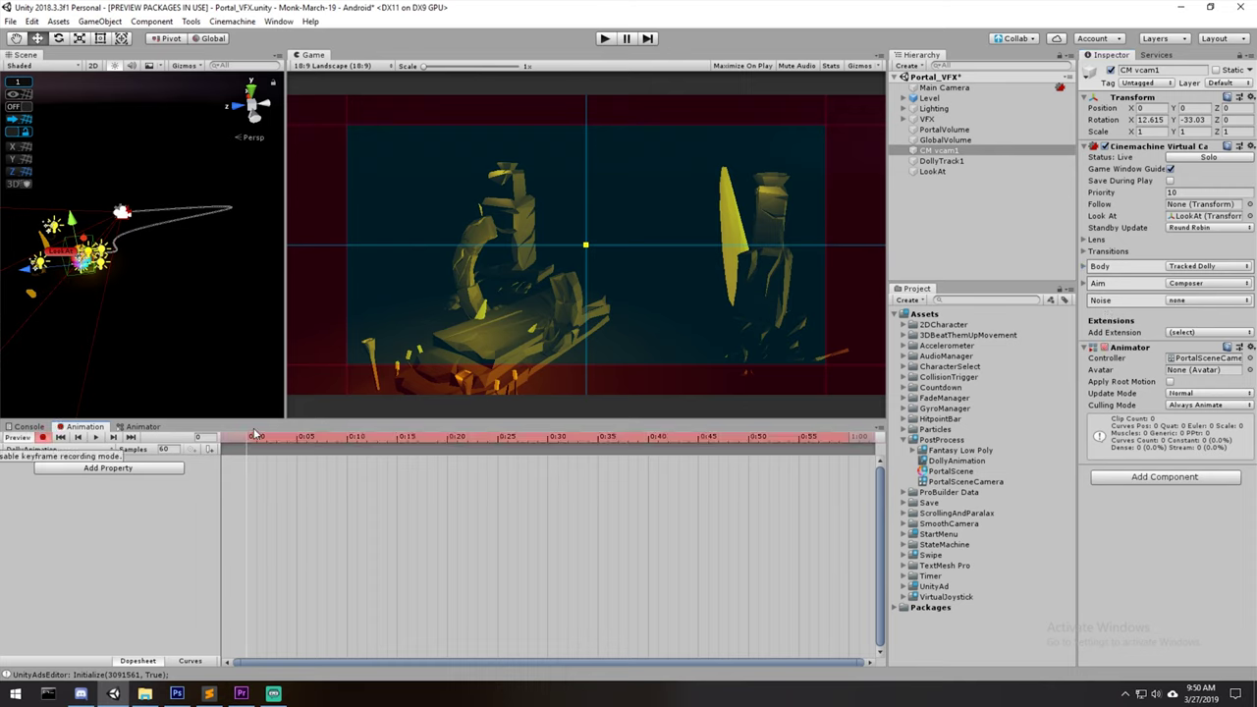
click(1084, 268)
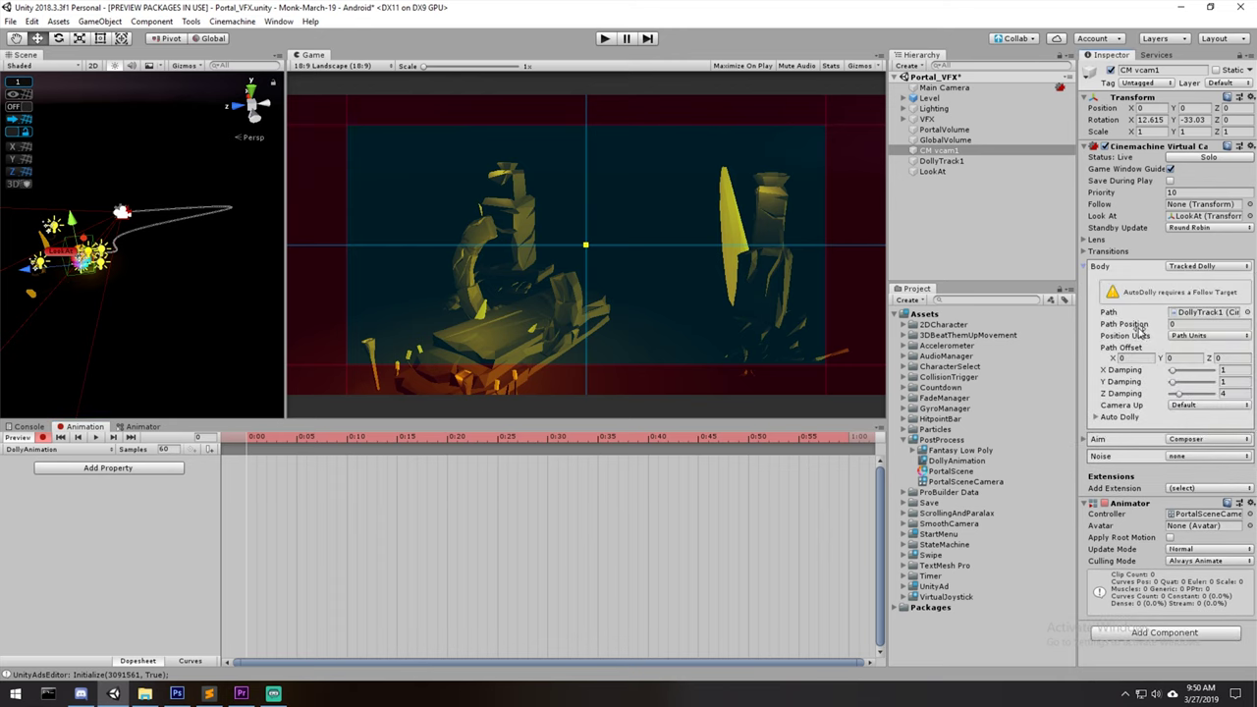
drag(1139, 330, 1174, 328)
text(0)
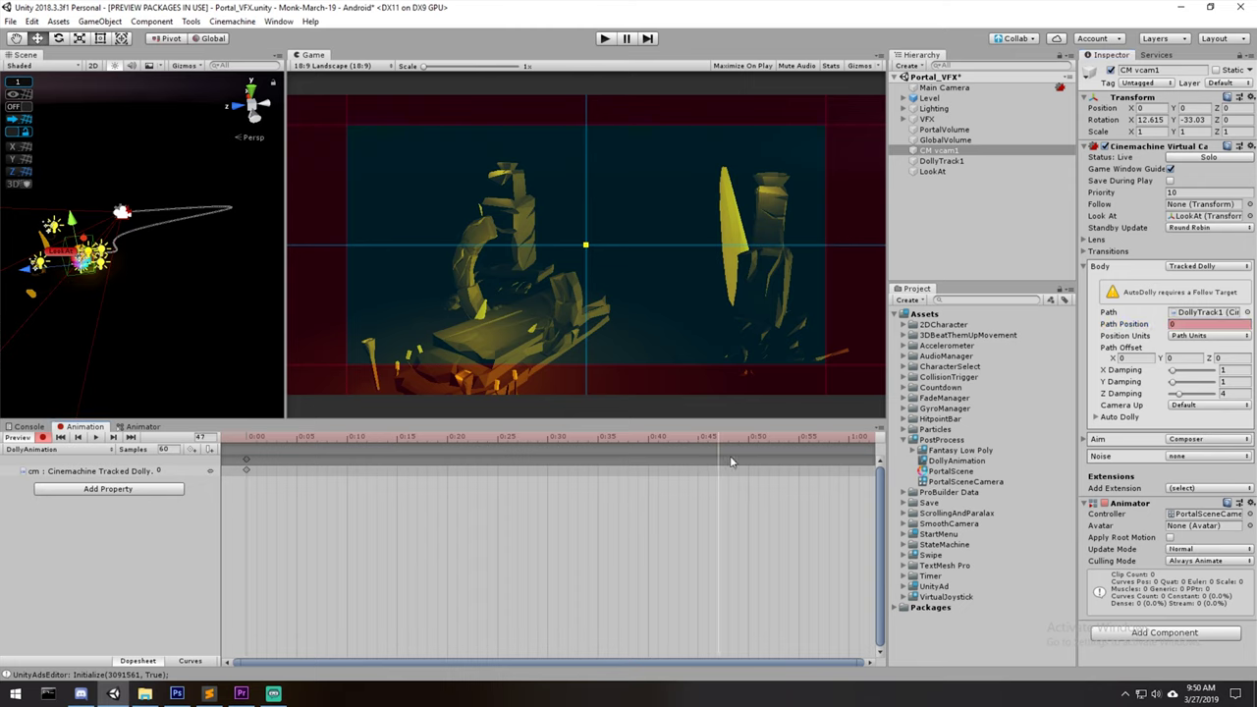
- Key CM vcam1's Path Position at 4 on frame 60 and stop keyframe recording
scroll(783, 476, down, 2)
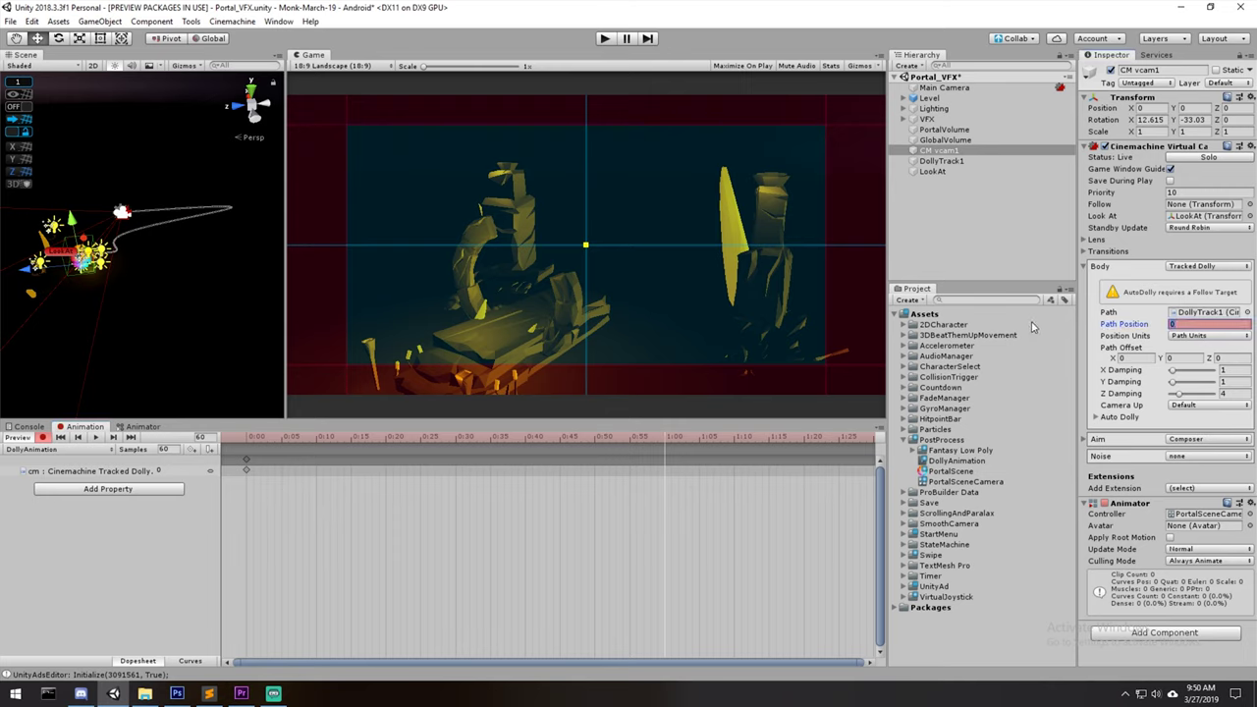
text(4)
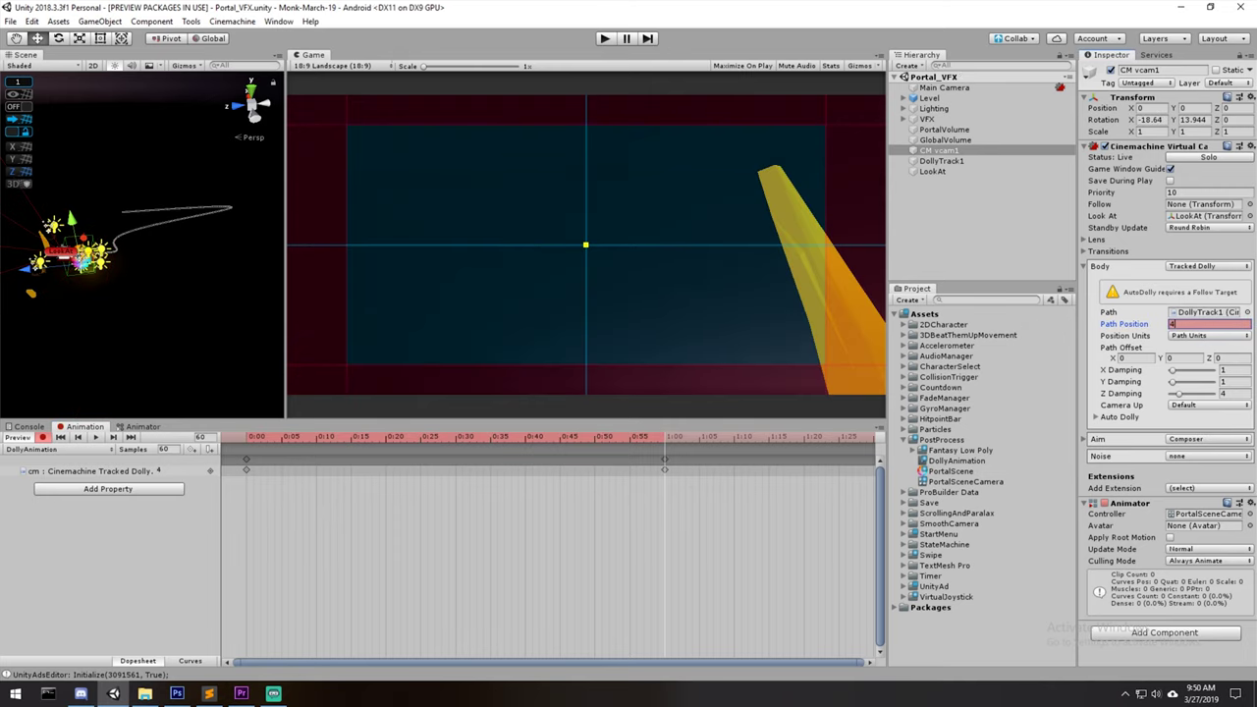
click(43, 438)
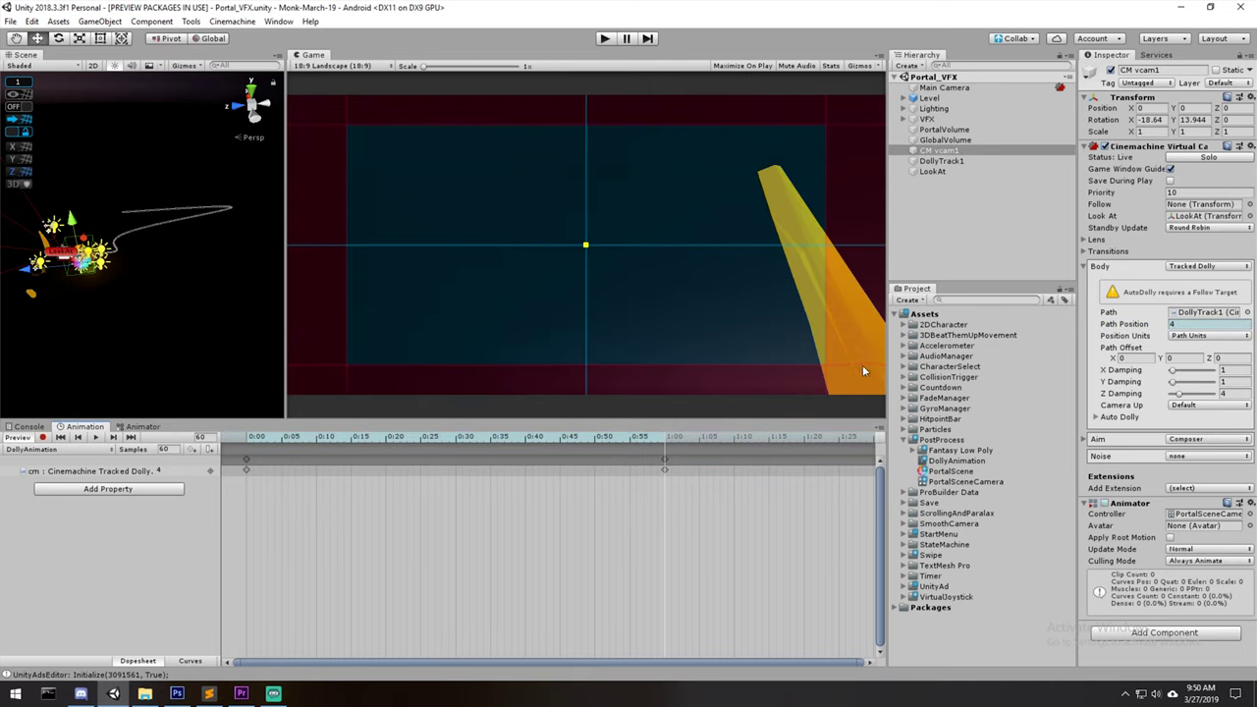
- Enlarge the Game view and show the DollyAnimation clip's properties from the PostProcess folder
drag(887, 364, 923, 366)
drag(741, 417, 688, 545)
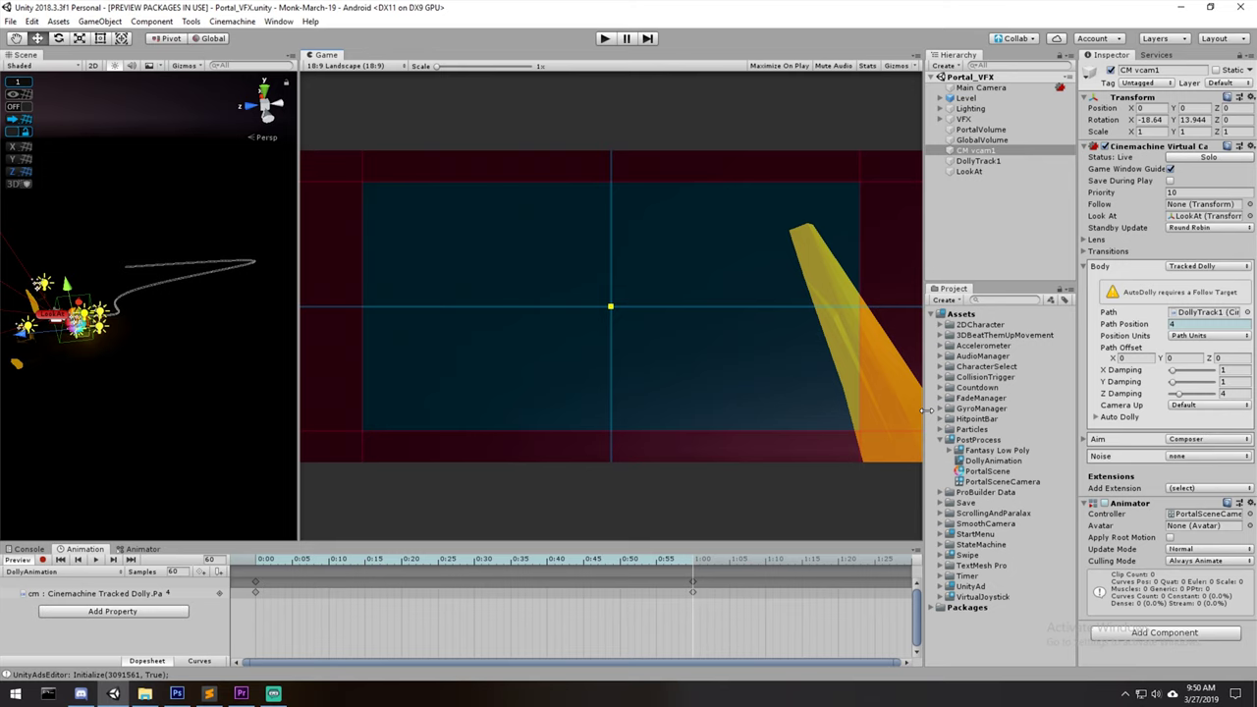
click(1014, 482)
click(980, 462)
click(983, 483)
click(987, 462)
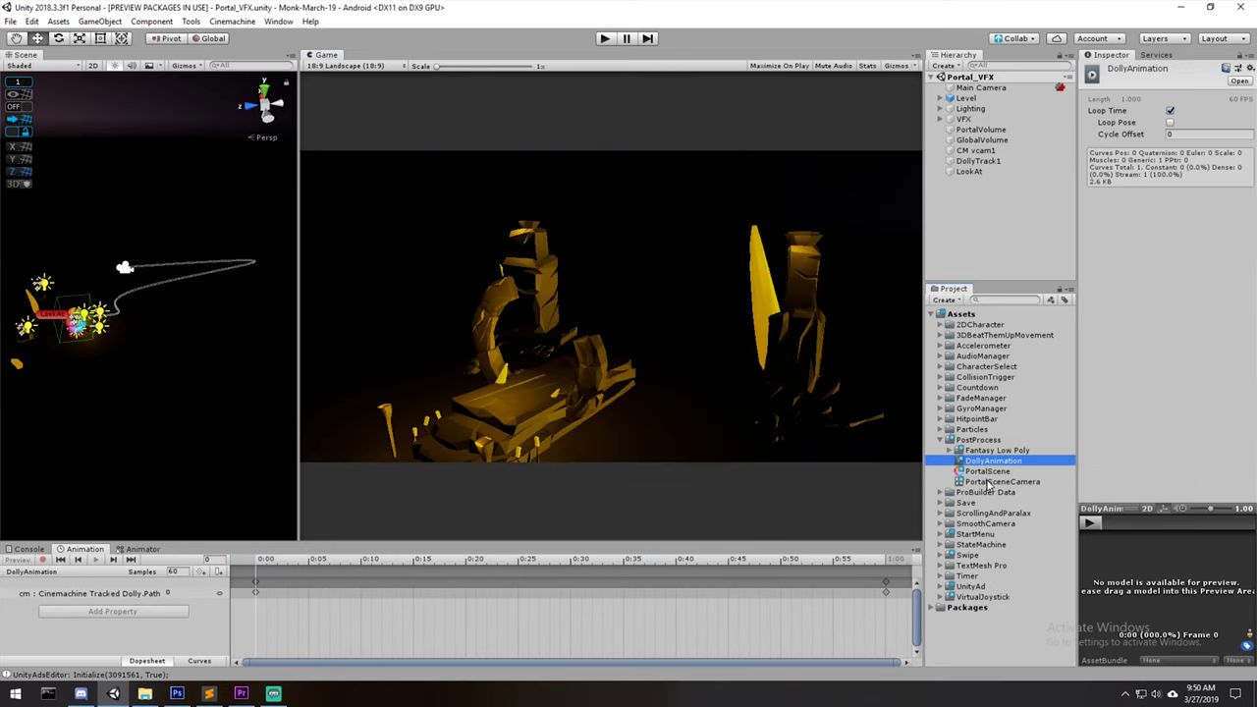
- Widen the Game view, run the scene in play mode to preview the looping dolly shot, and stop playback
click(920, 301)
drag(297, 271, 206, 271)
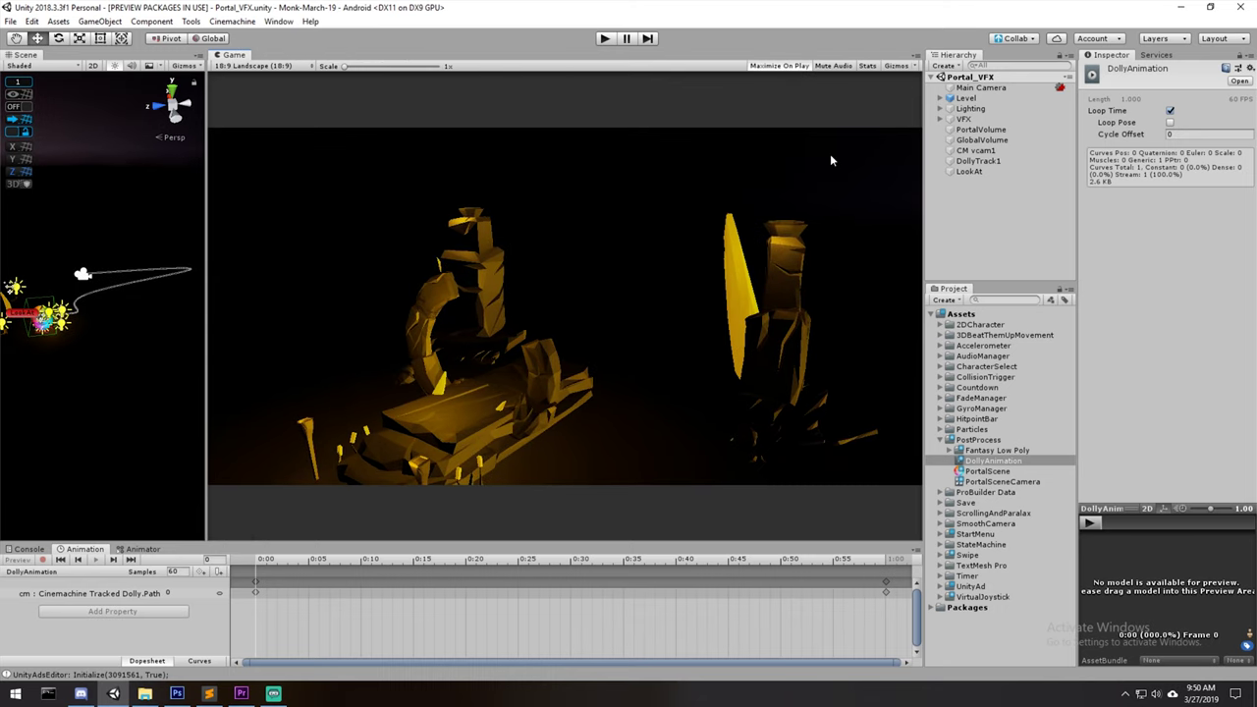
key(ctrl+p)
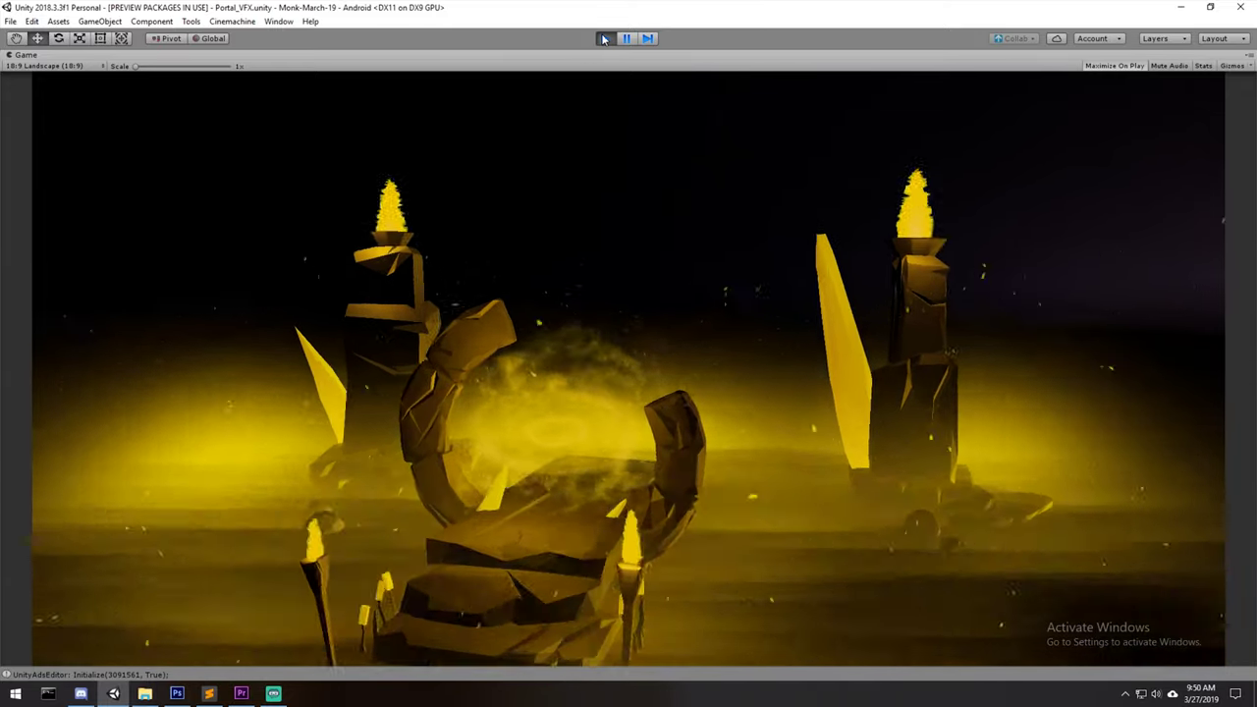
click(604, 39)
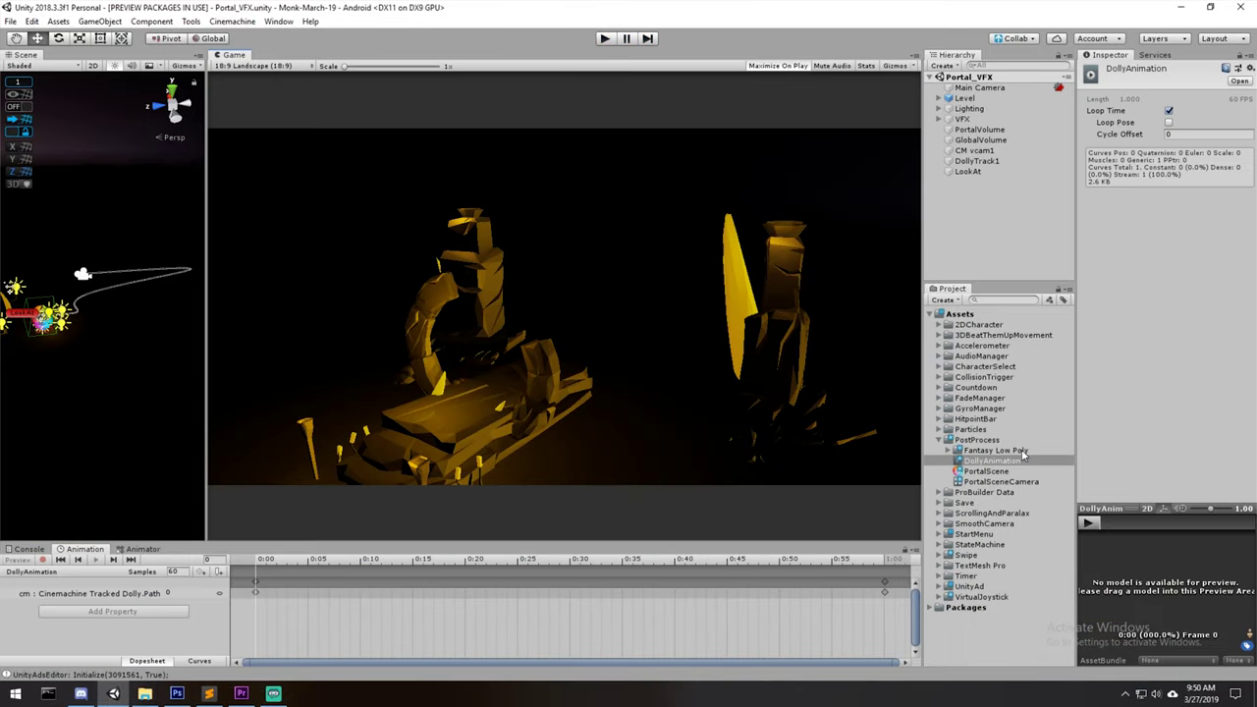
- Turn off Loop Time on the DollyAnimation clip, test the camera move in play mode, and stop playback
click(1002, 467)
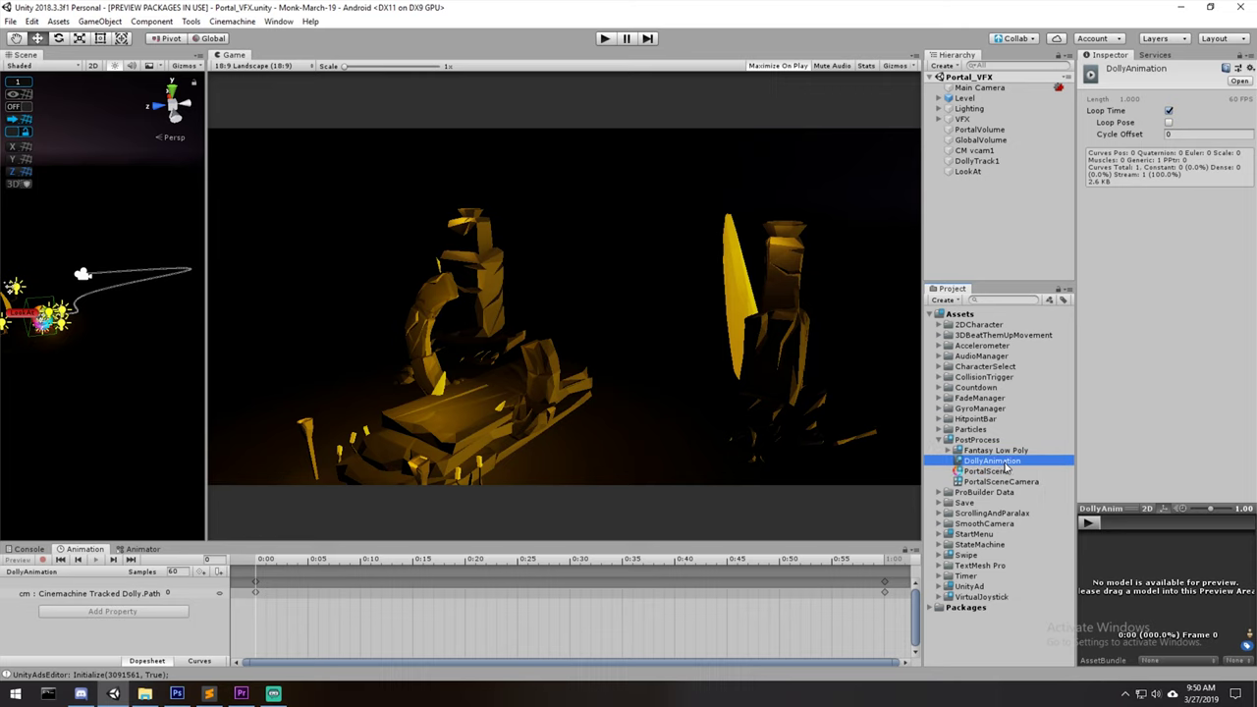
click(1169, 110)
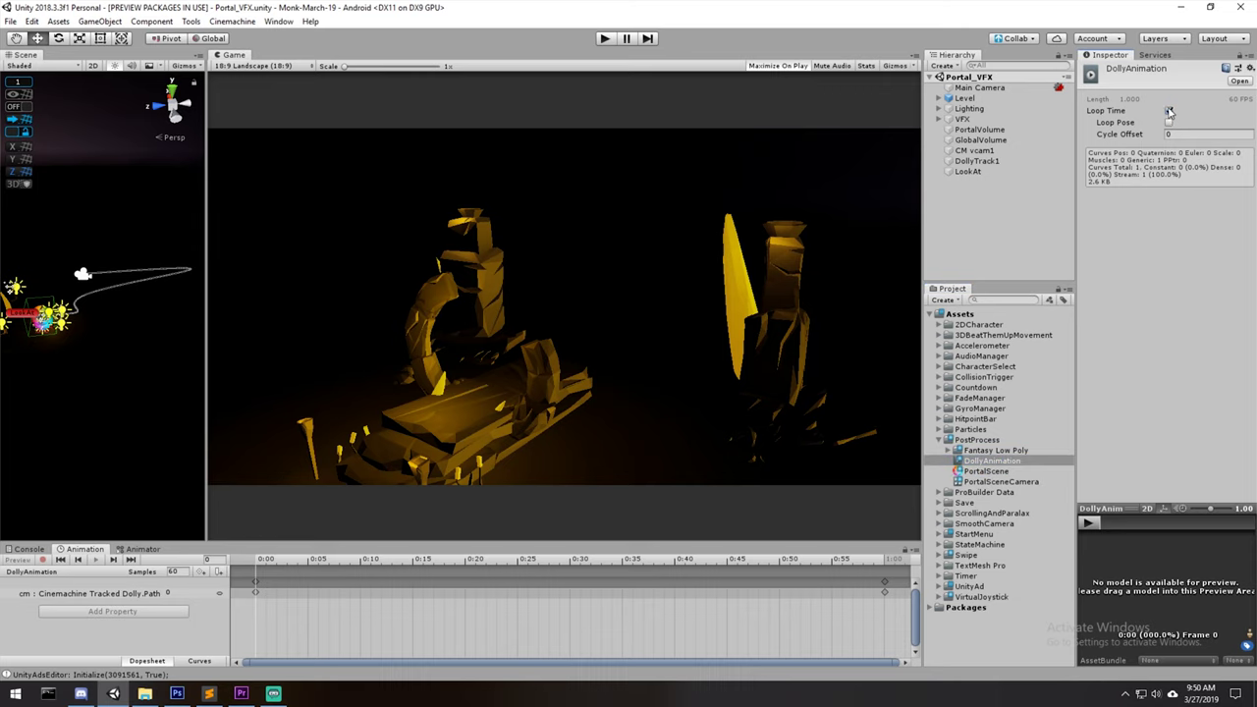
key(ctrl+p)
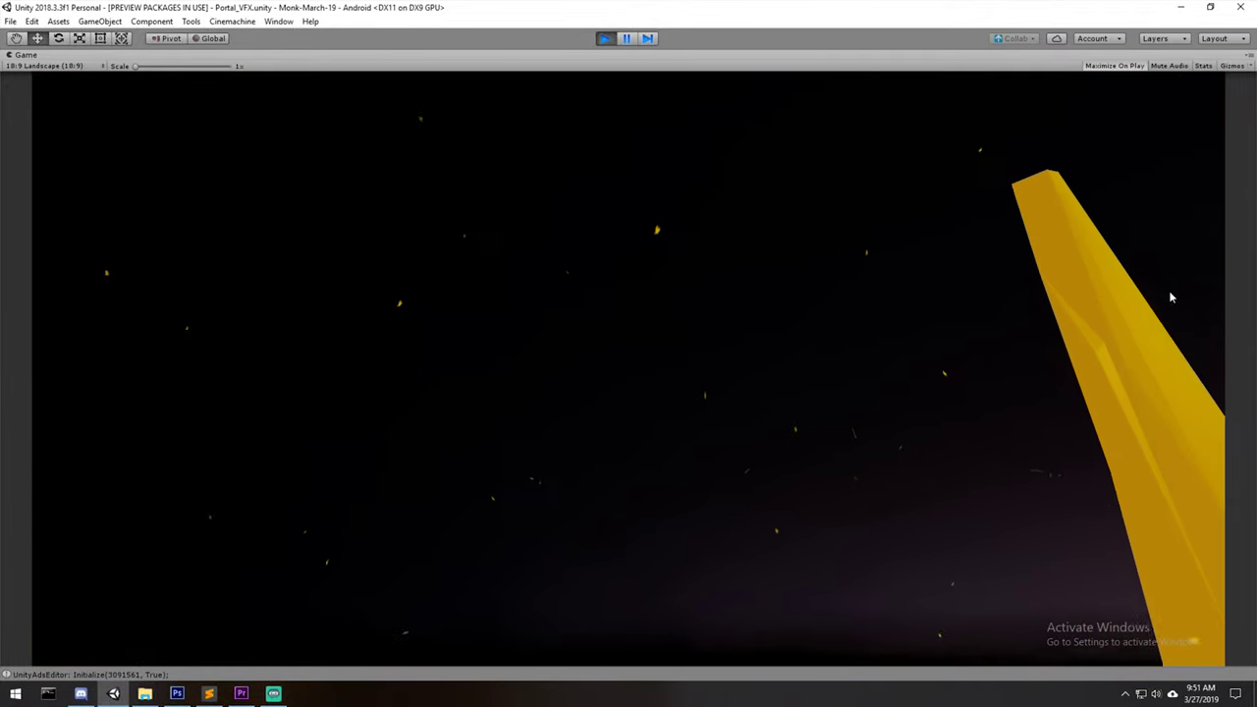
key(ctrl+p)
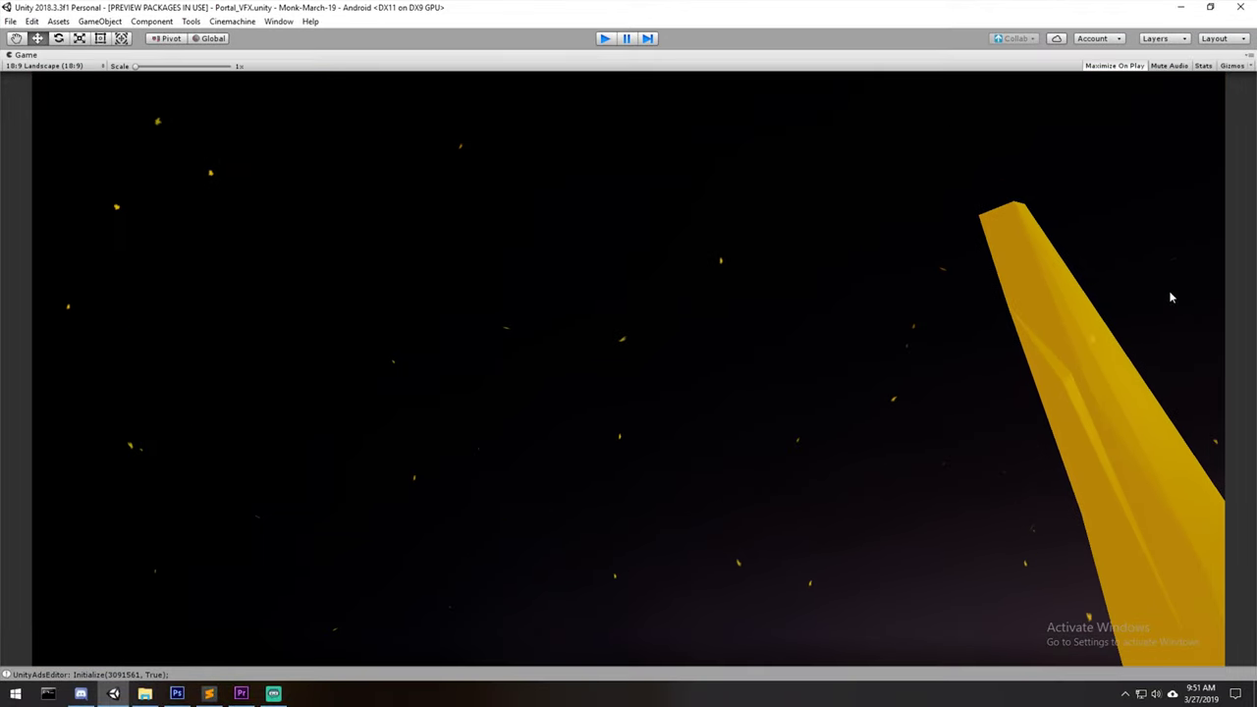